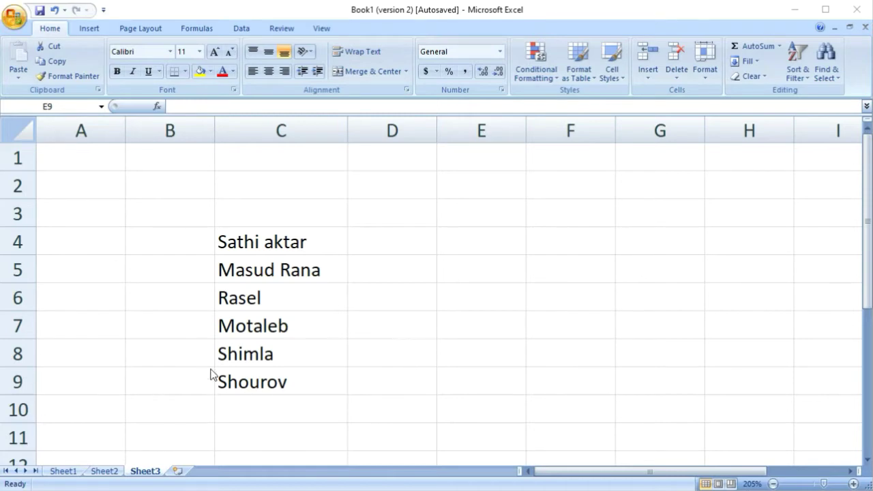
click(101, 474)
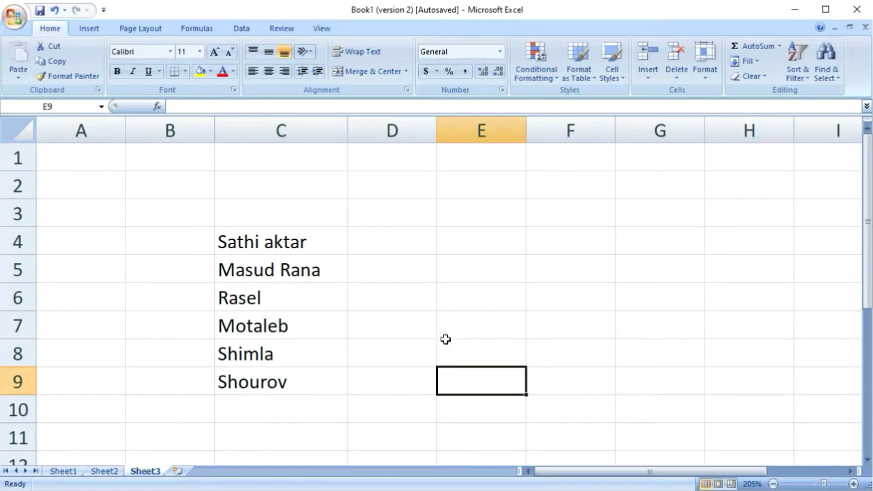
click(465, 287)
click(339, 206)
click(438, 275)
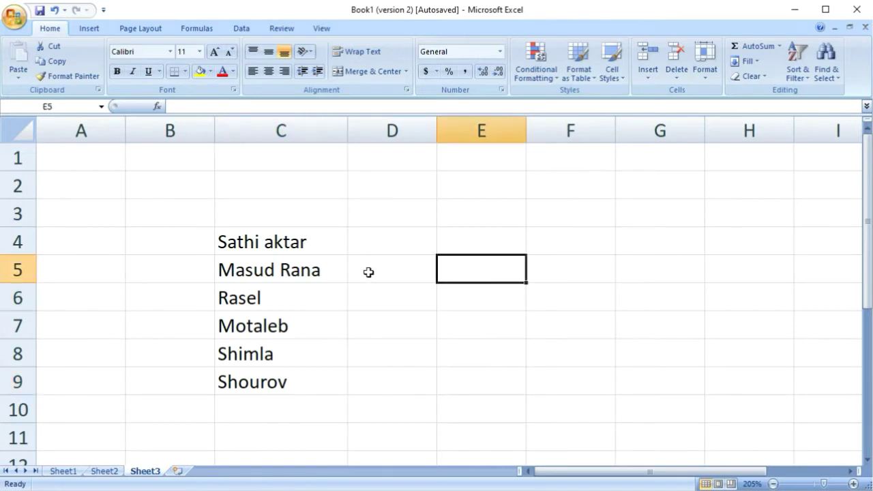
click(383, 317)
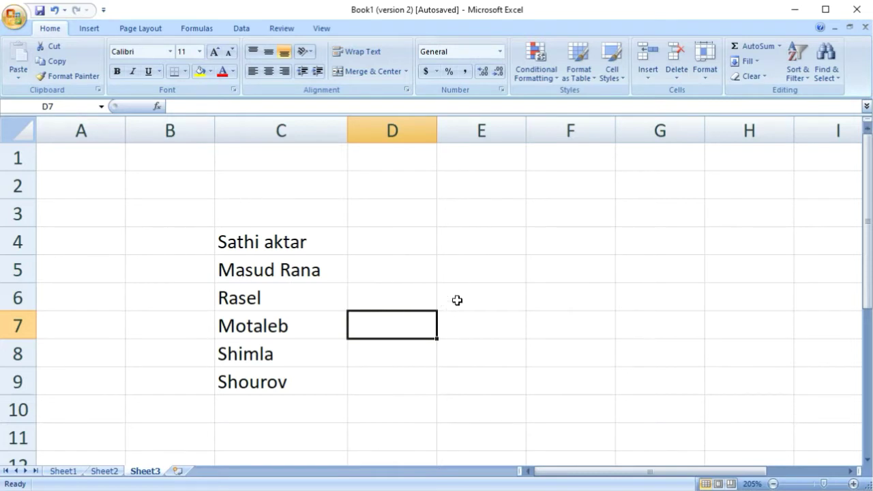
click(475, 248)
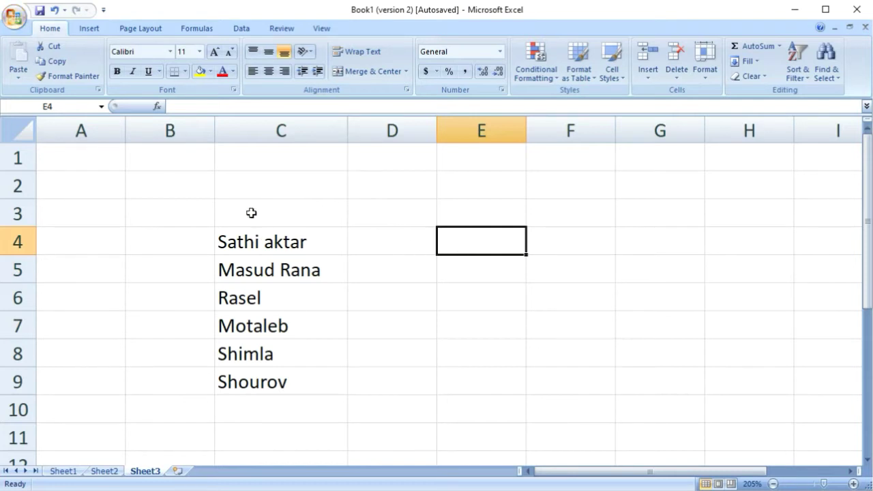
click(251, 212)
click(440, 266)
click(344, 223)
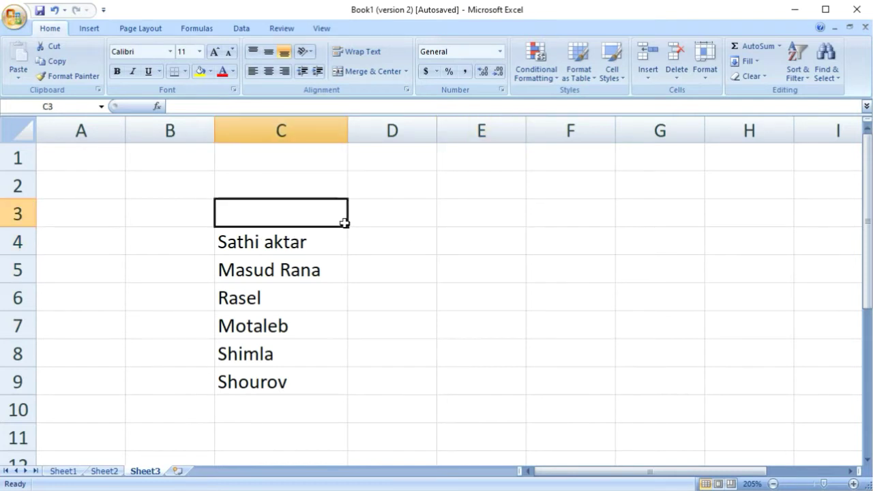
click(458, 231)
click(361, 238)
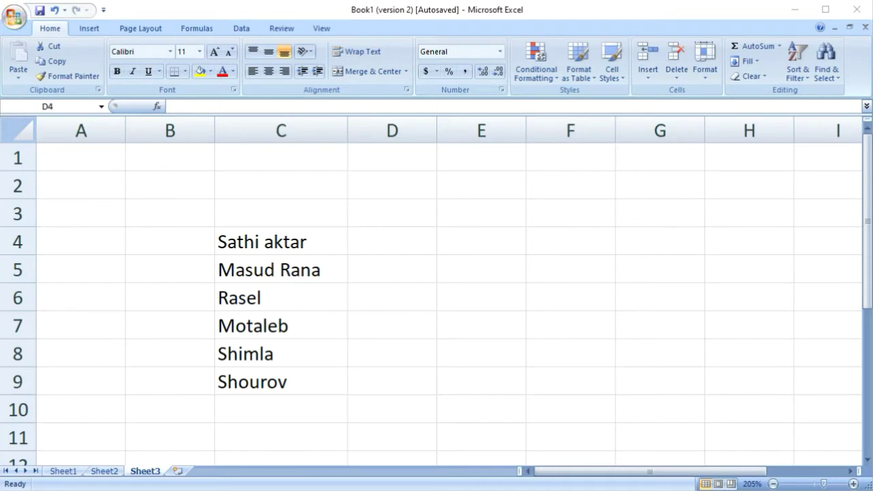
Step: Copy the name in cell C4 and paste it into cell E4
key(ctrl+c)
click(300, 238)
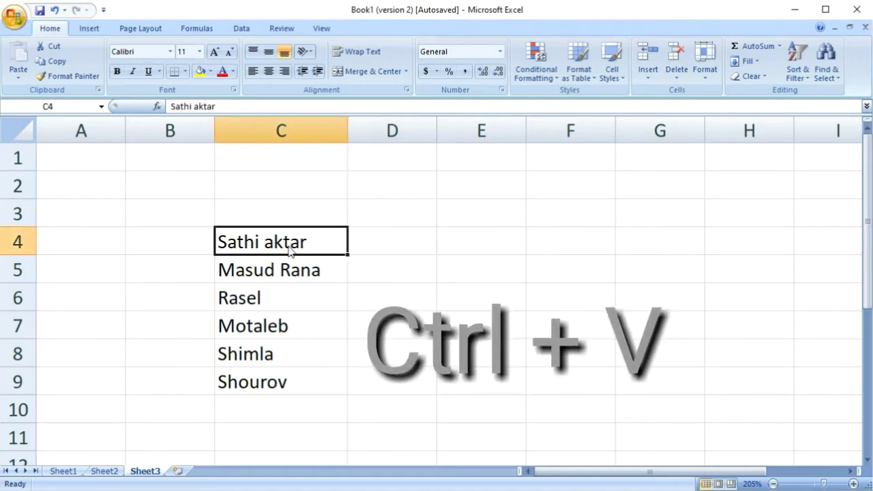
key(ctrl+c)
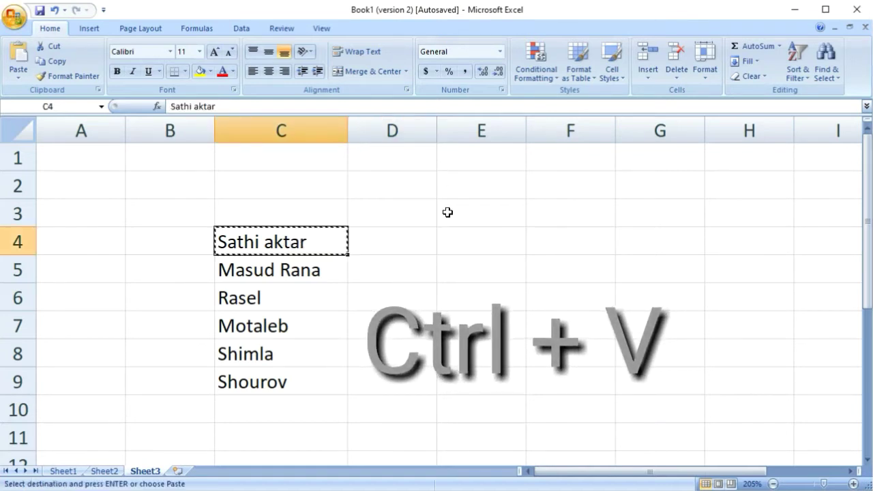
click(469, 243)
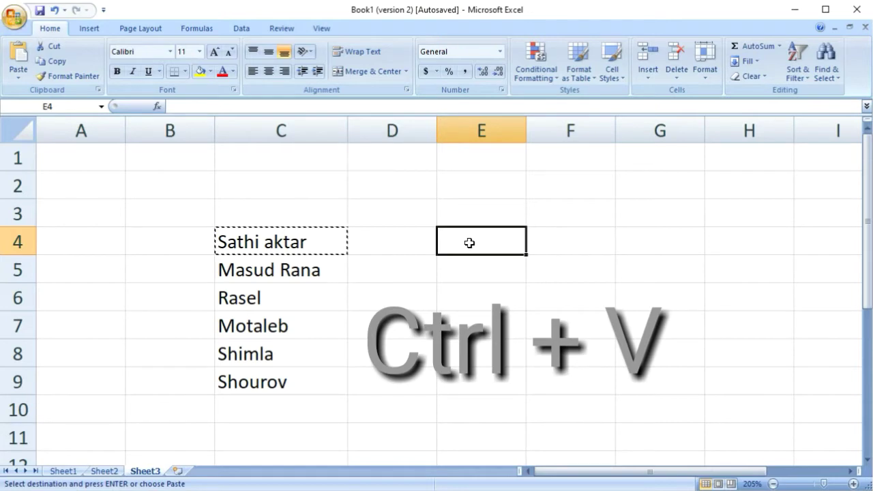
key(ctrl+v)
key(Down)
key(Down)
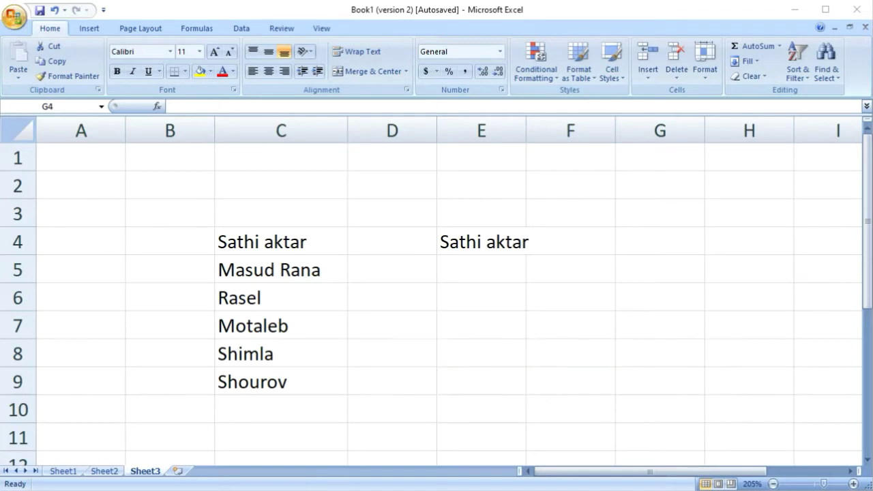
Step: Cut the pasted name from cell E4 and paste it into cell E6
click(489, 245)
click(483, 245)
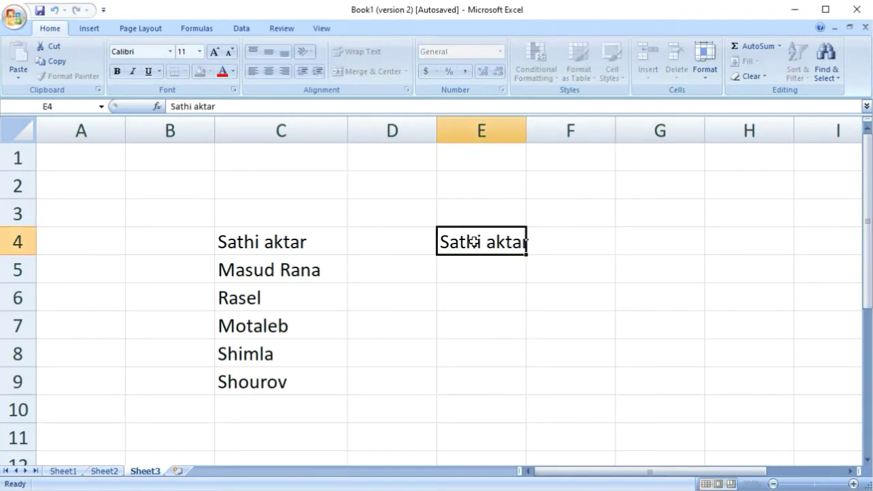
key(ctrl+c)
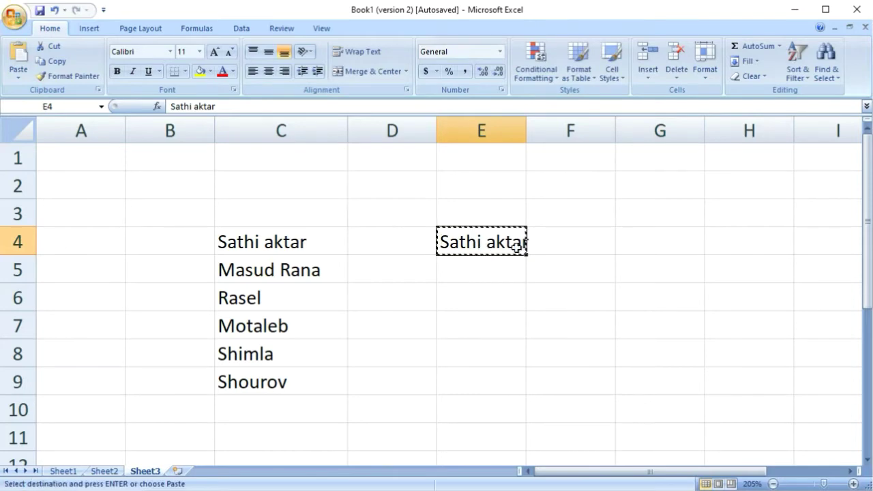
click(503, 293)
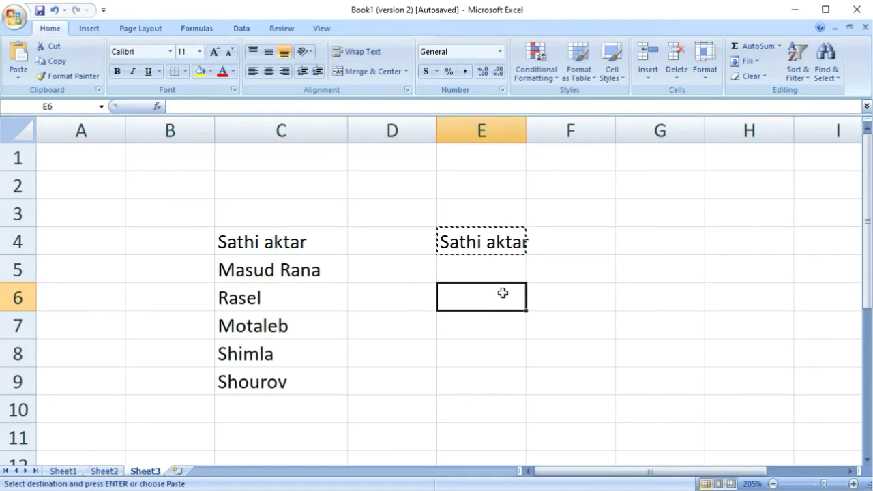
key(Return)
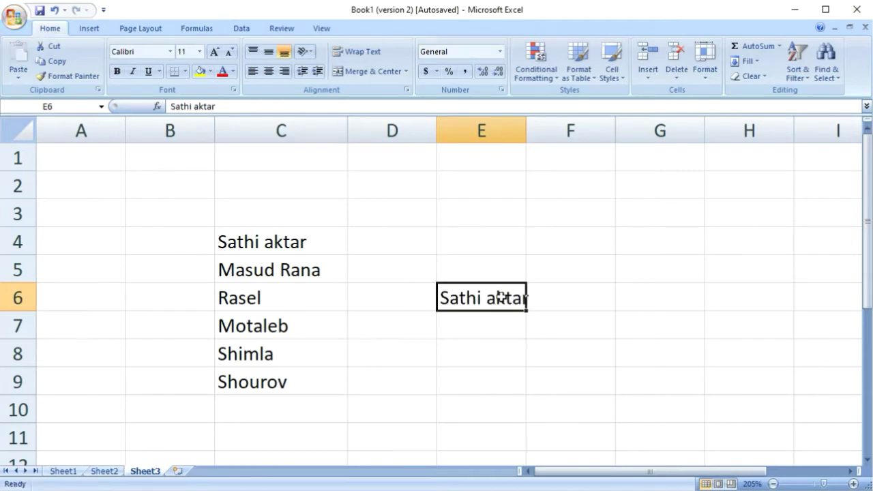
click(510, 248)
click(512, 333)
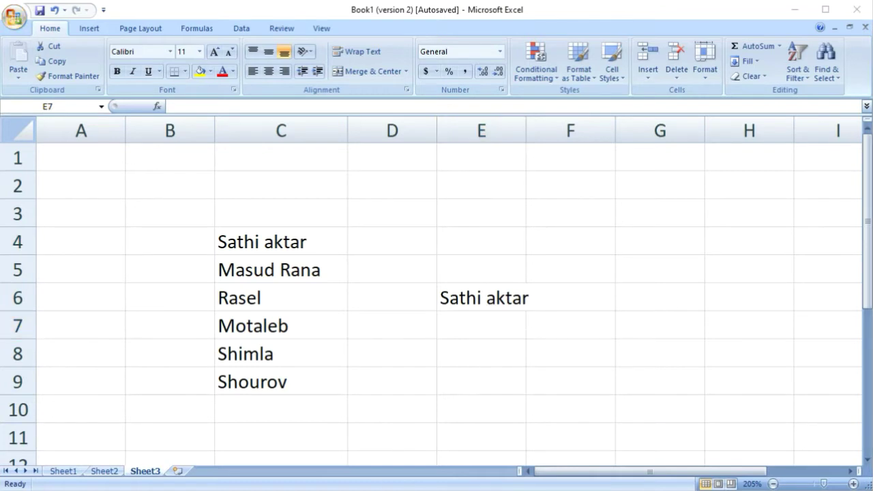
Step: Create a new blank workbook and zoom its sheet to 205%
key(ctrl+n)
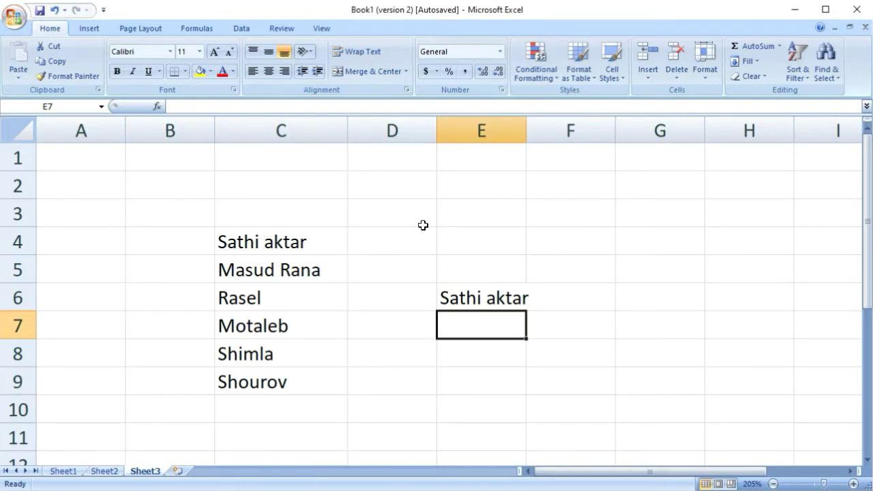
key(ctrl+n)
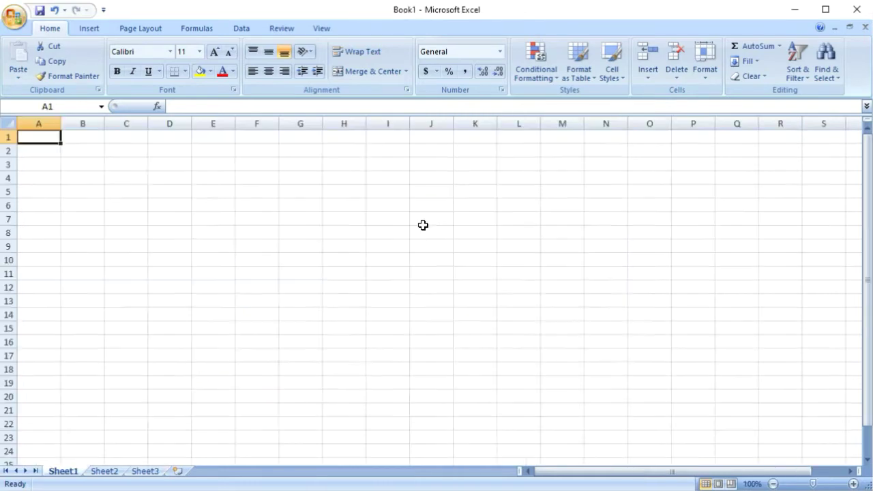
scroll(422, 225, up, 7)
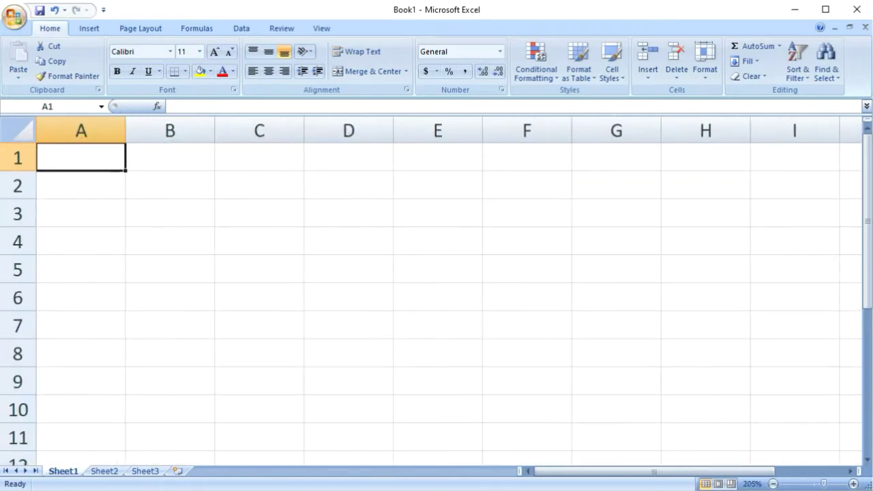
Step: Bring up the Open dialog for Excel files and dismiss it without opening a file
key(ctrl+o)
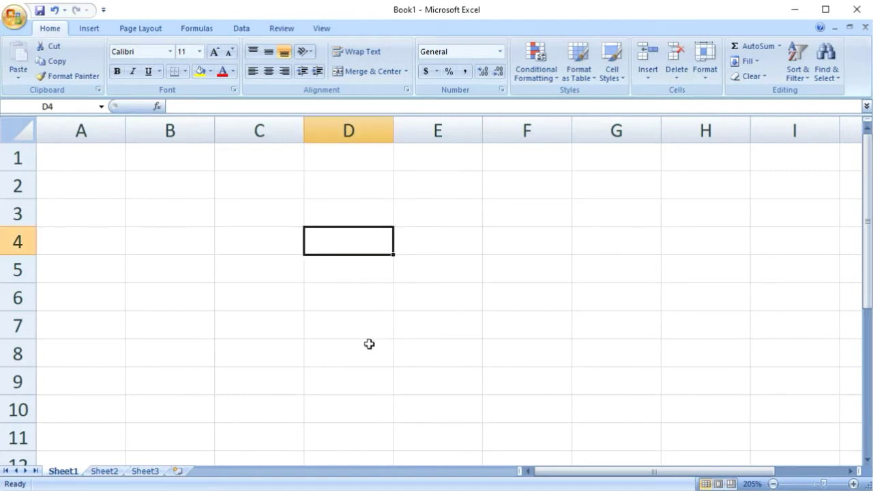
key(ctrl+o)
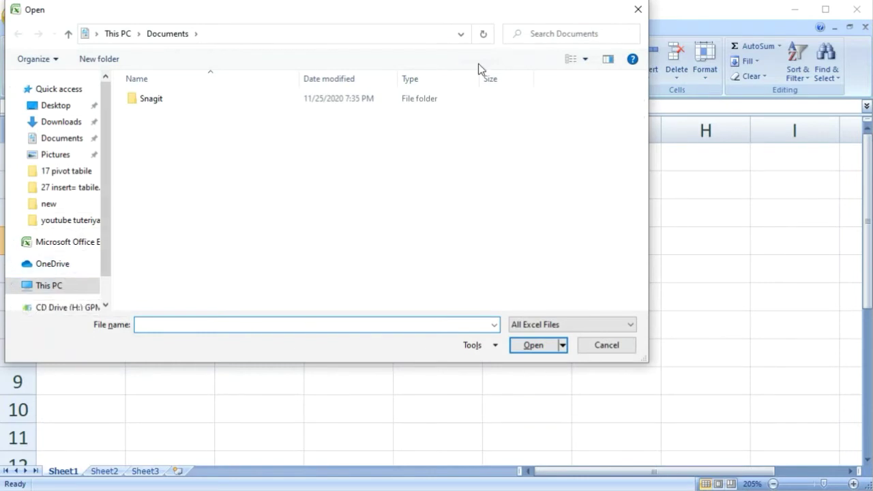
drag(485, 14, 511, 74)
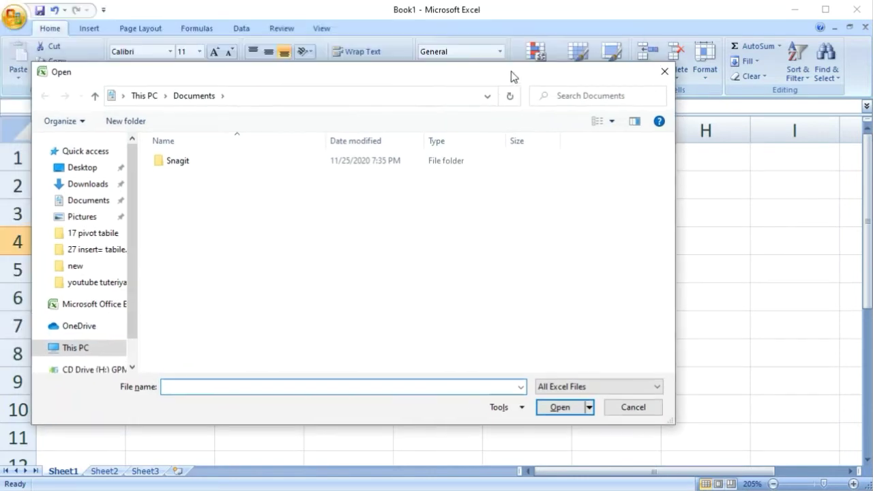
click(664, 71)
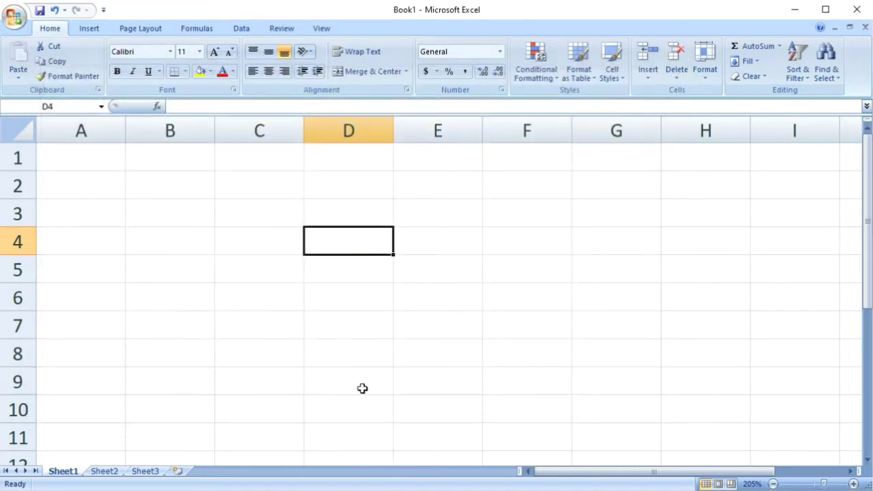
Step: Bring up the Save As dialog for the new workbook and cancel it without saving
key(ctrl+s)
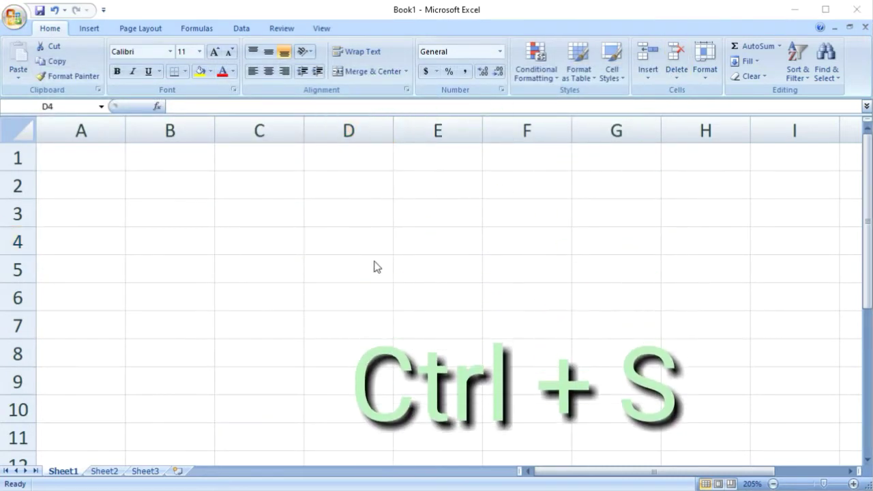
click(327, 323)
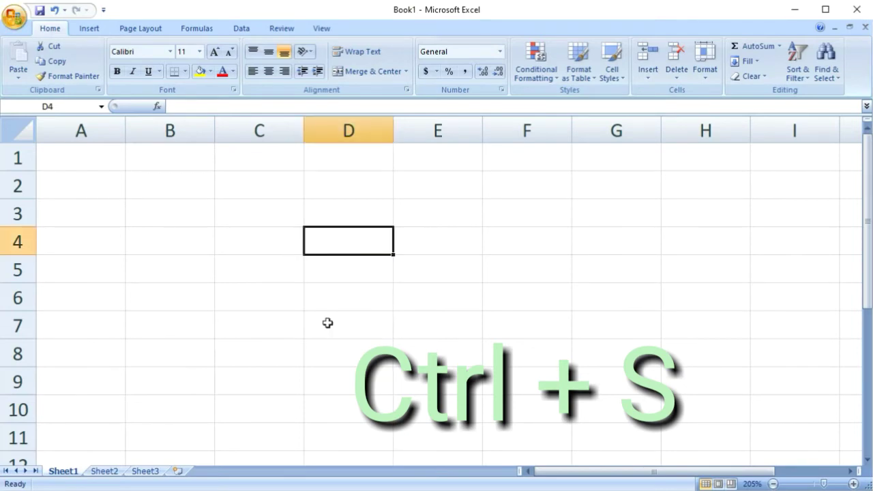
key(ctrl+s)
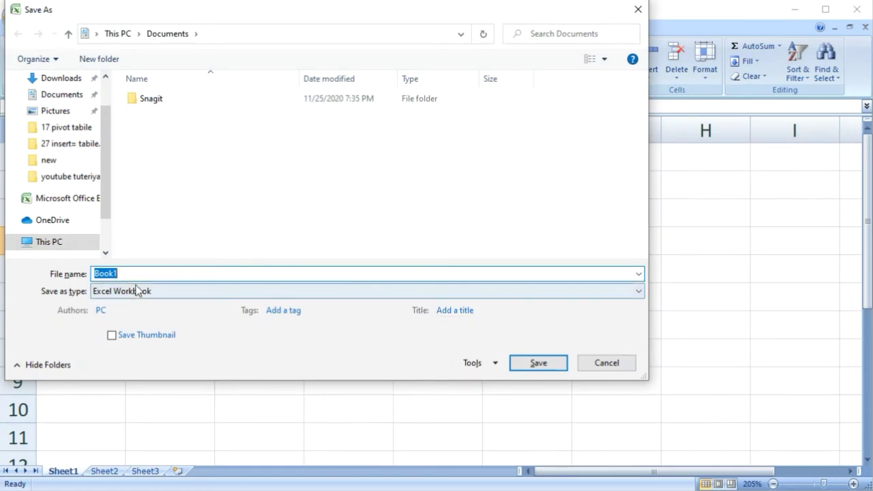
click(617, 365)
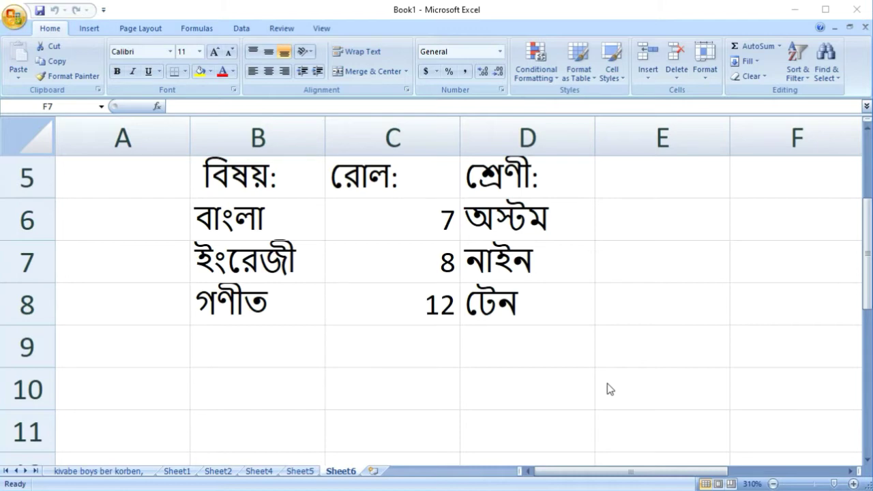
Step: Close the workbook containing the Bengali subject, roll and class table, saving its changes
key(alt+Tab)
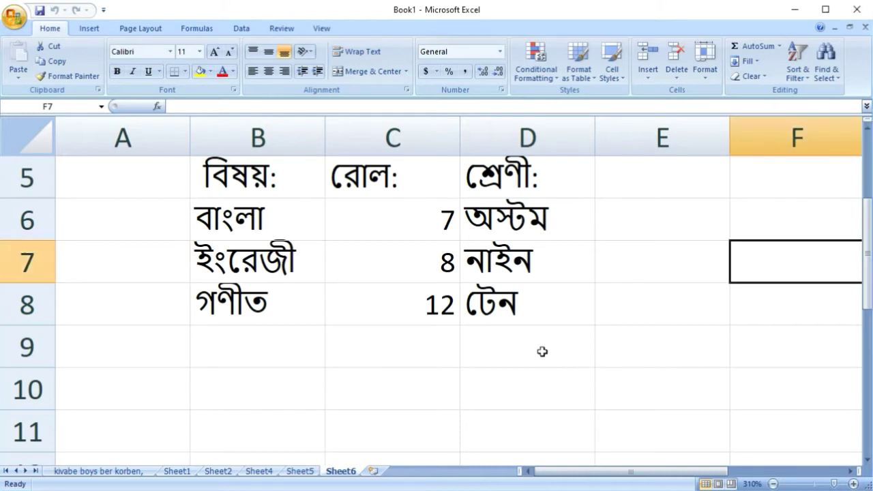
key(ctrl+w)
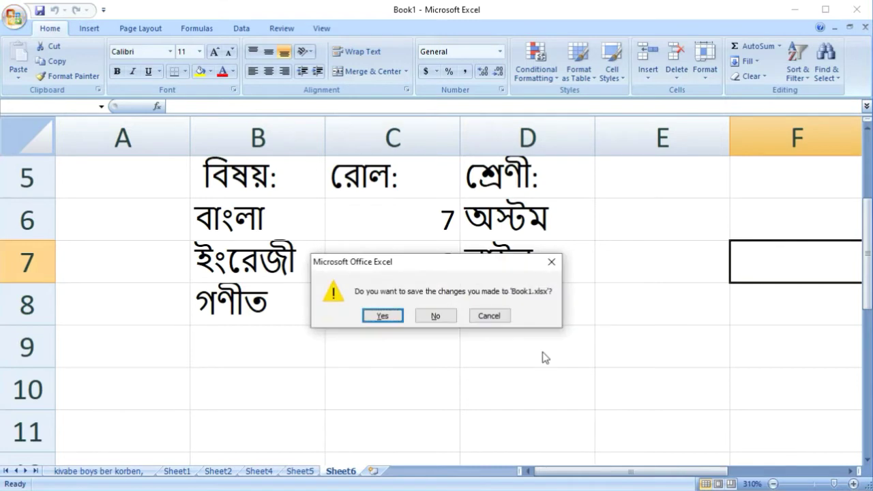
click(379, 317)
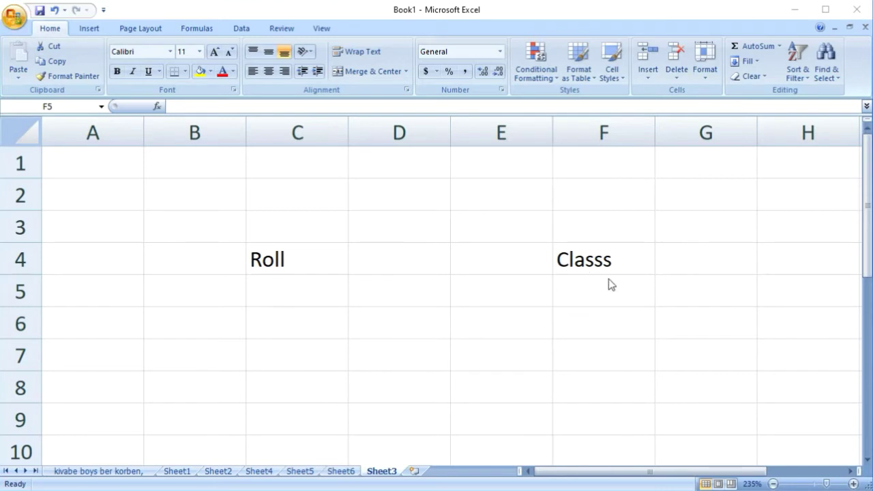
Step: Undo the move of the "Classs" entry on Sheet3 and redo it so the entry is in cell F4
click(286, 259)
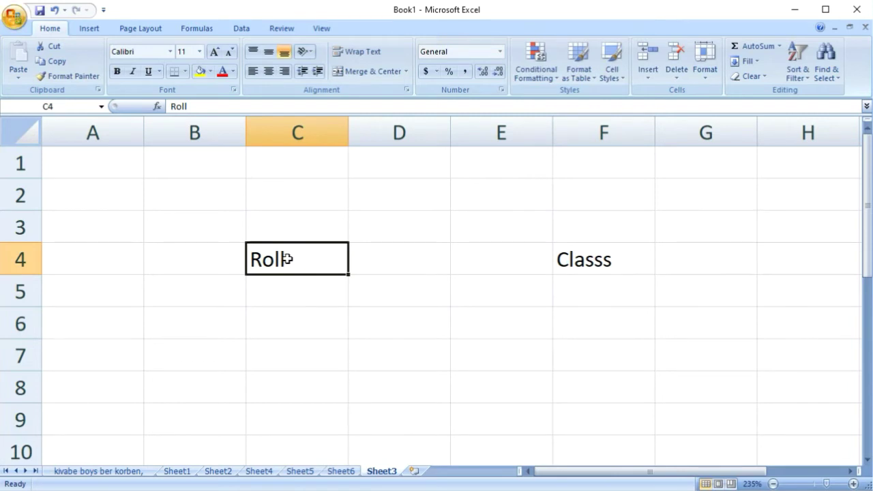
key(ctrl+z)
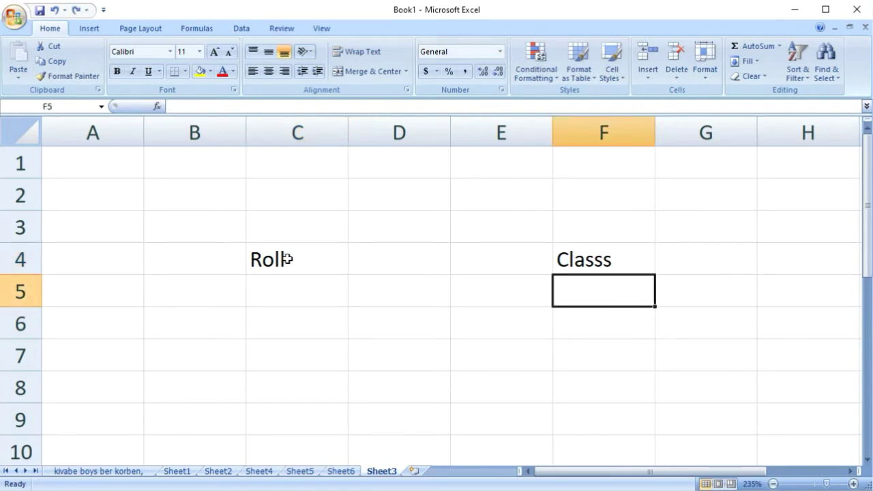
key(ctrl+z)
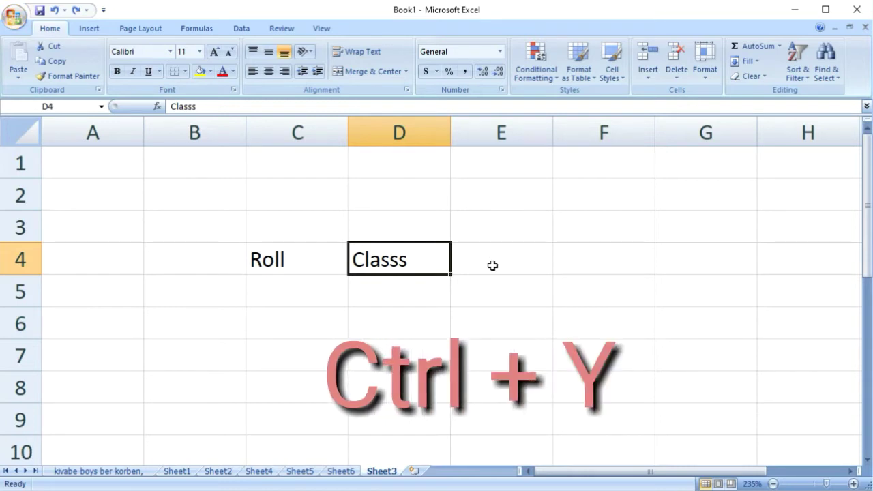
key(ctrl+y)
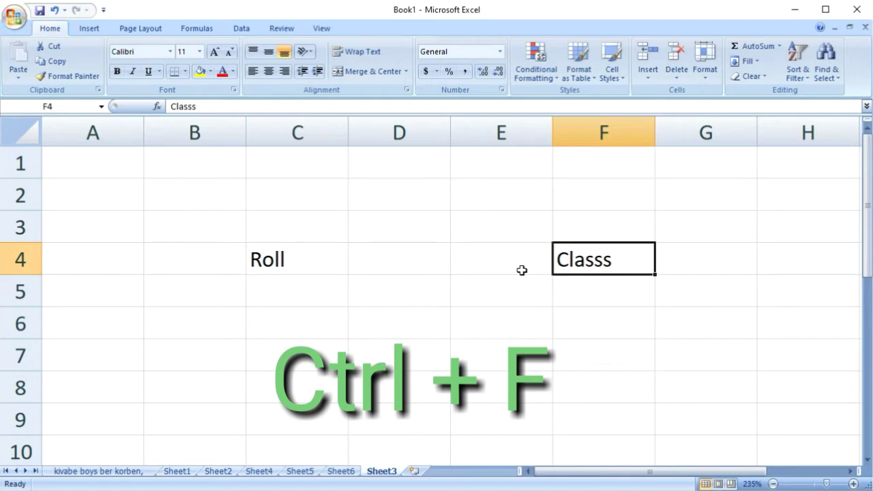
Step: Search Sheet3 for the letter "l", step through the matching cells, and close the Find and Replace dialog
click(394, 257)
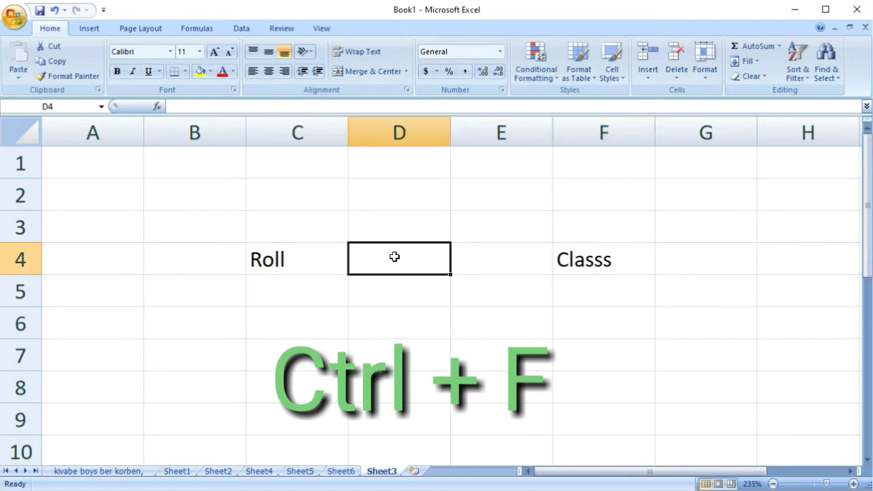
key(ctrl+f)
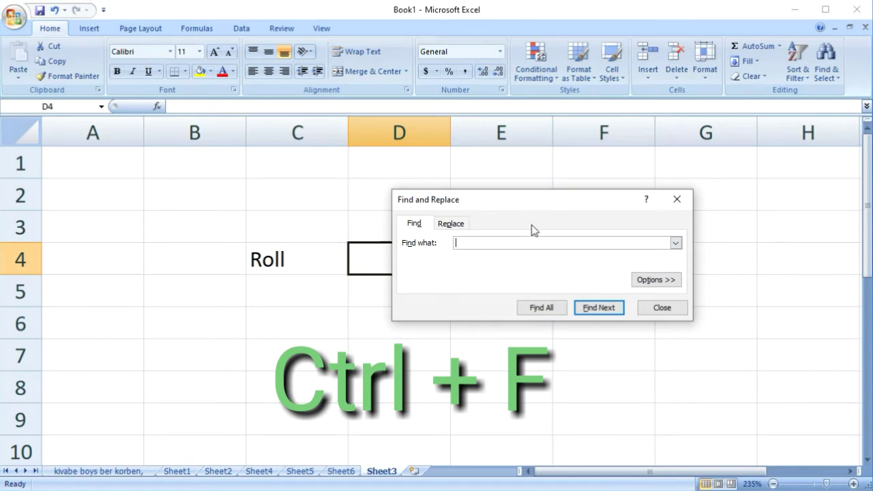
drag(544, 210, 611, 294)
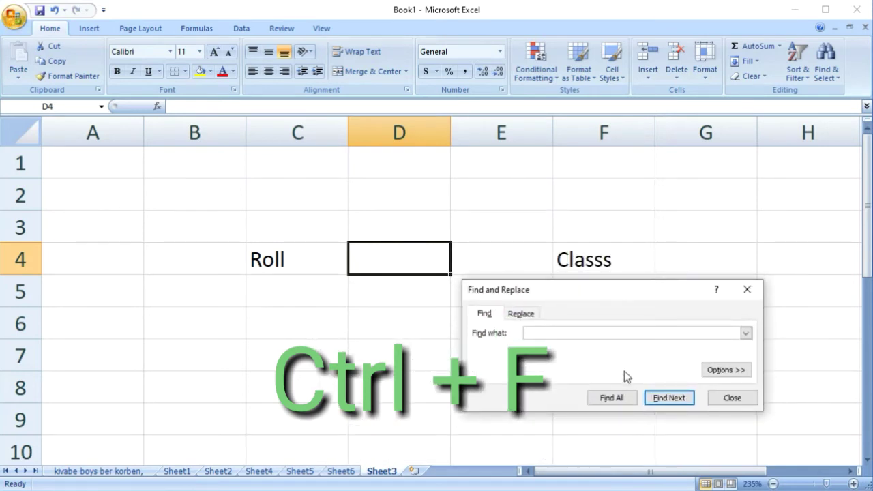
click(662, 401)
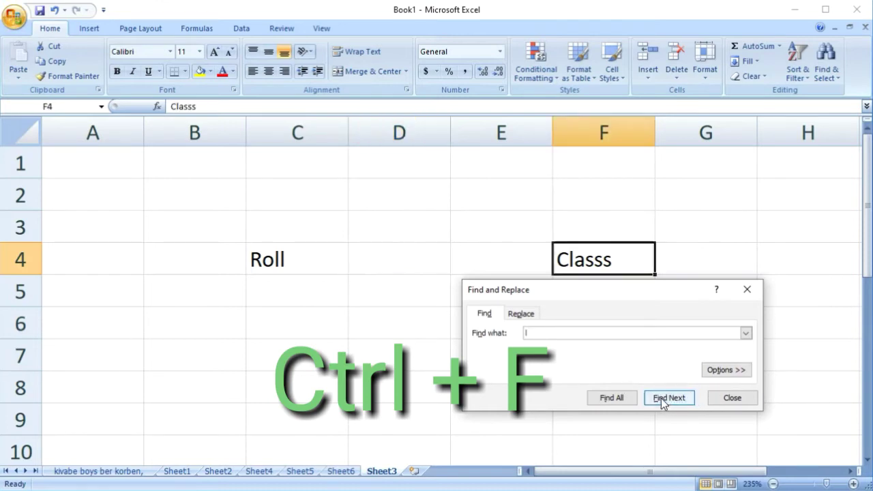
click(662, 401)
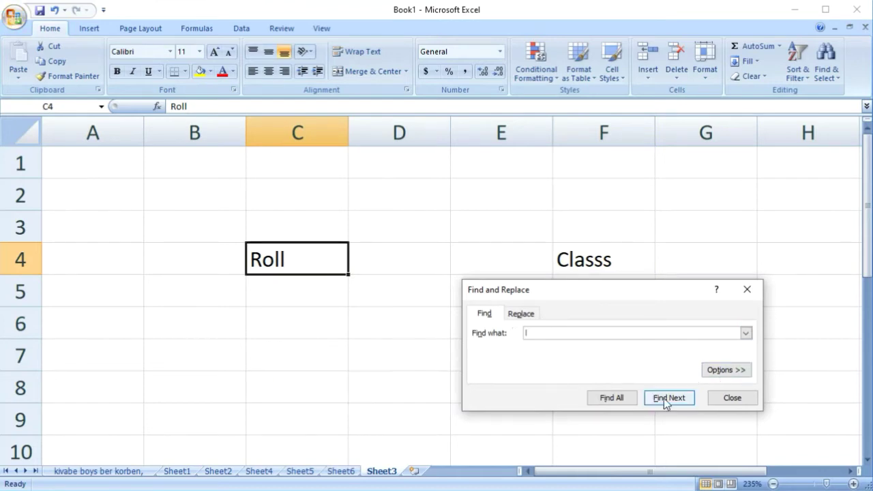
click(745, 289)
click(530, 263)
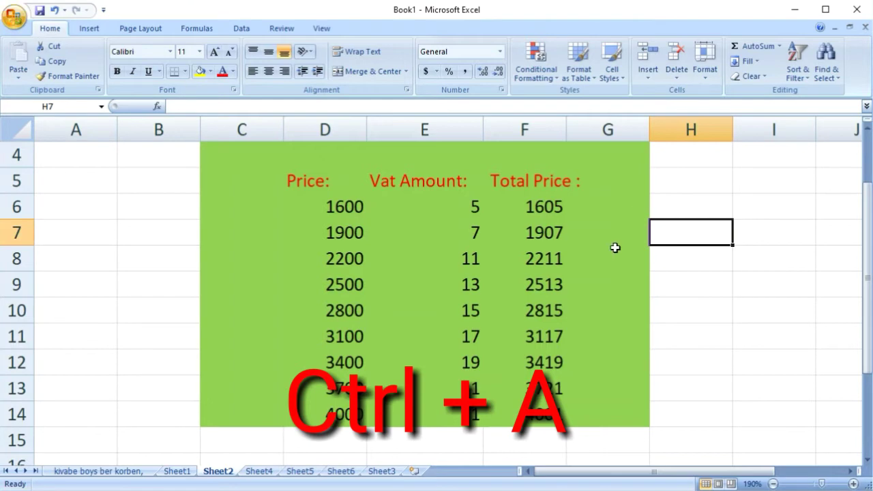
Step: Select all cells of the worksheet with the price and VAT table on Sheet2
key(ctrl+a)
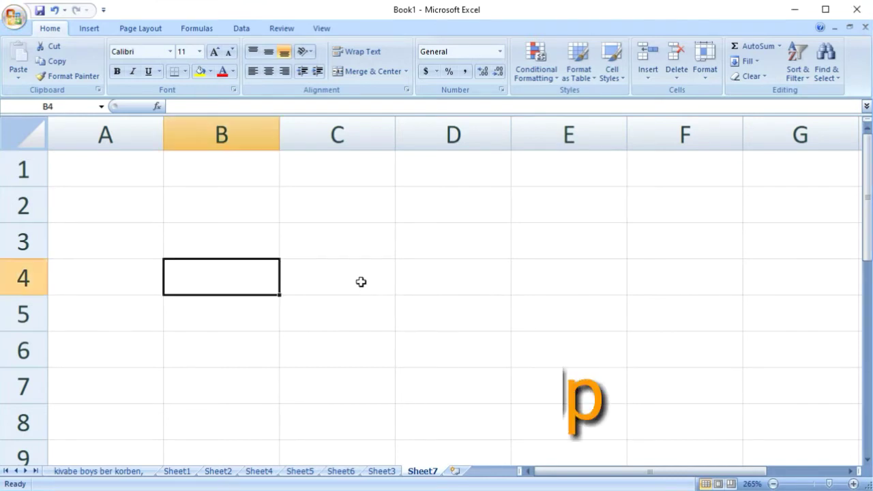
Step: Move backward through the worksheets one at a time from Sheet7 to Sheet2
click(462, 283)
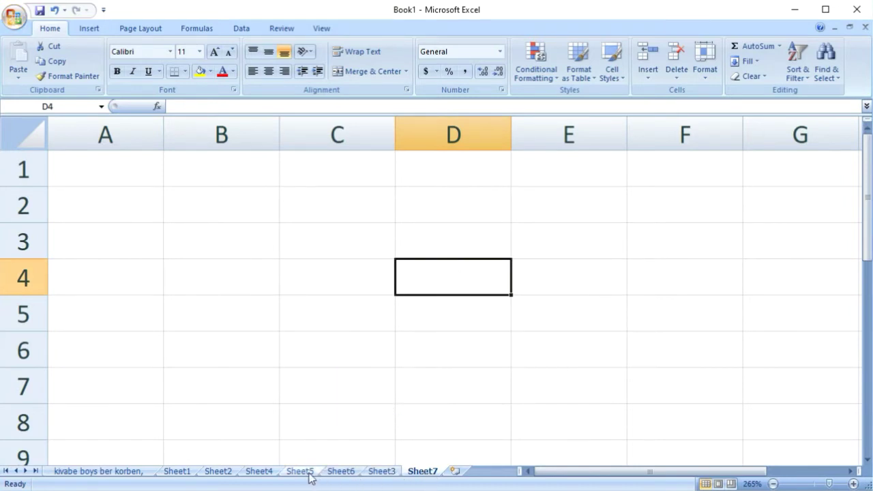
click(250, 255)
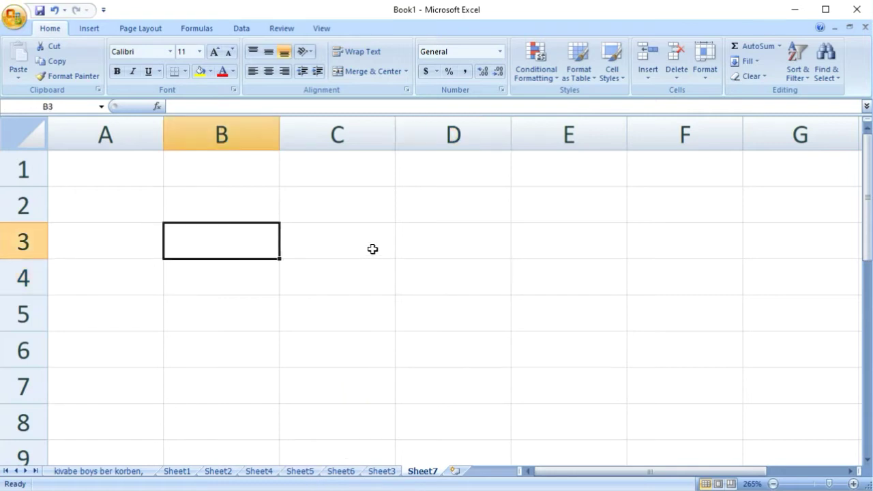
click(372, 249)
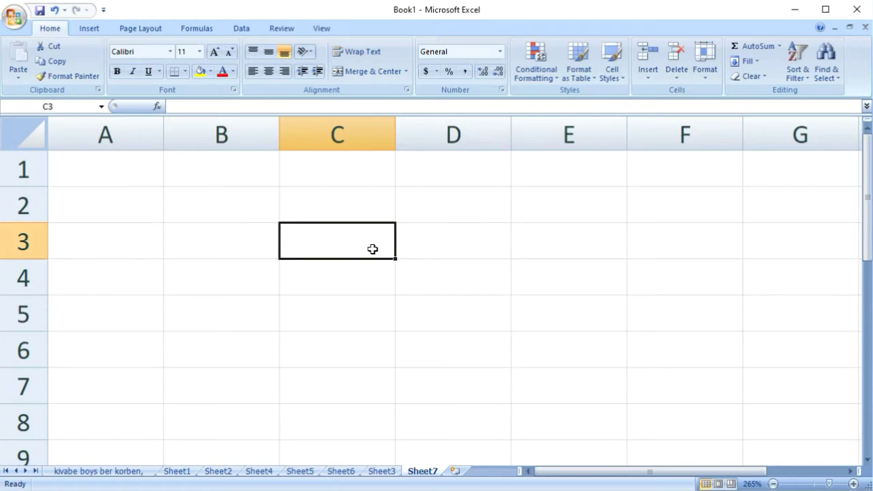
key(ctrl+Page_Up)
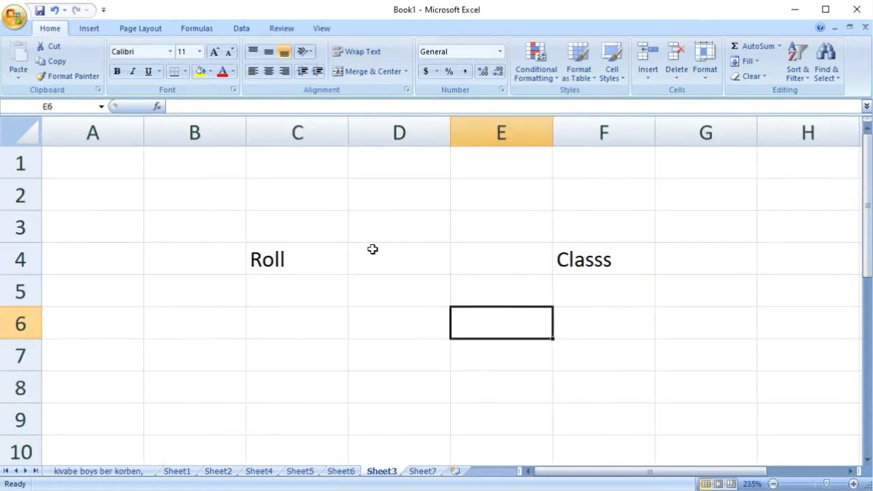
key(ctrl+Page_Up)
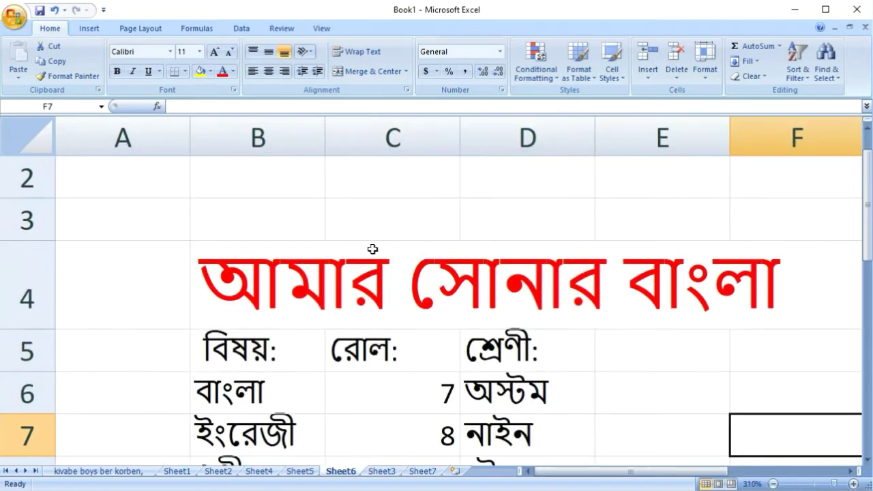
key(ctrl+Page_Up)
key(ctrl+Page_Up)
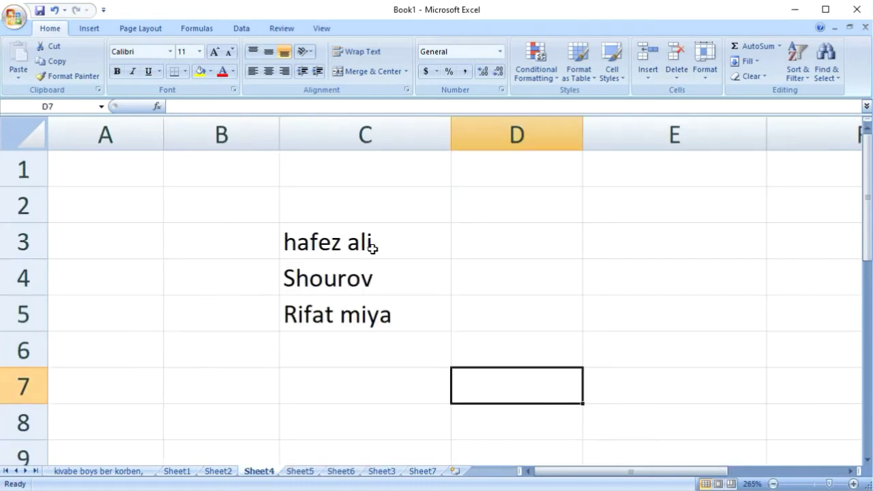
key(ctrl+Page_Up)
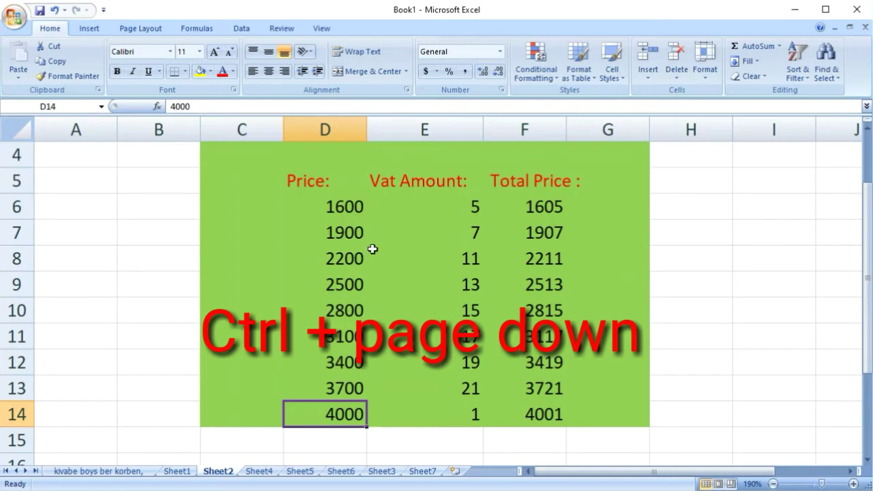
Step: Move forward through the worksheets one at a time from Sheet2 to Sheet7
key(ctrl+Next)
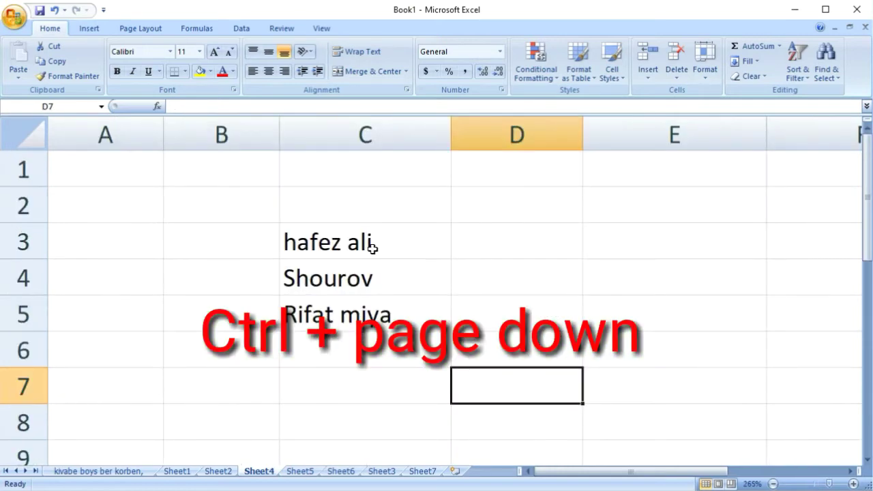
key(ctrl+Next)
key(ctrl+Next)
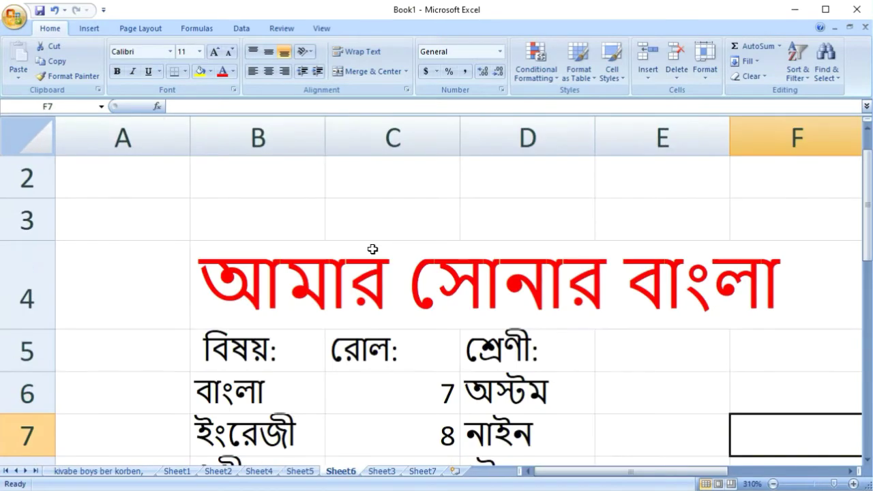
key(ctrl+Next)
key(ctrl+Next)
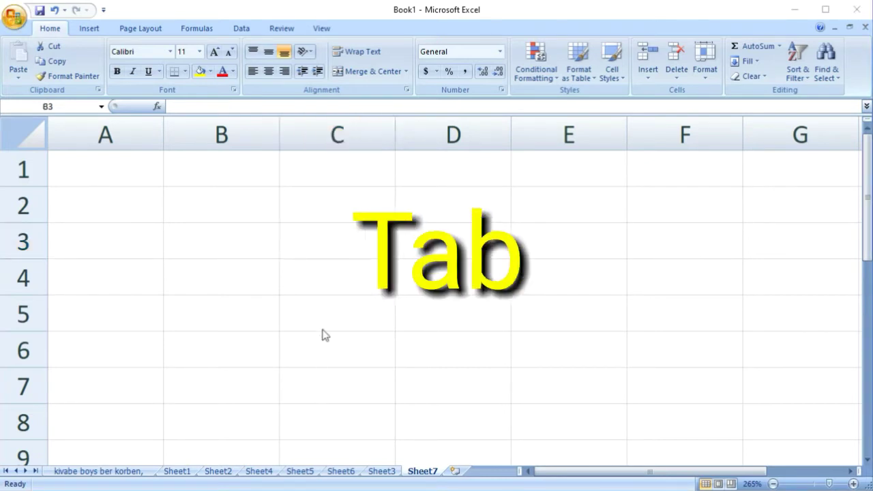
Step: Select cell B3 on Sheet7 and advance the active cell along row 3 one column at a time to F3
click(218, 256)
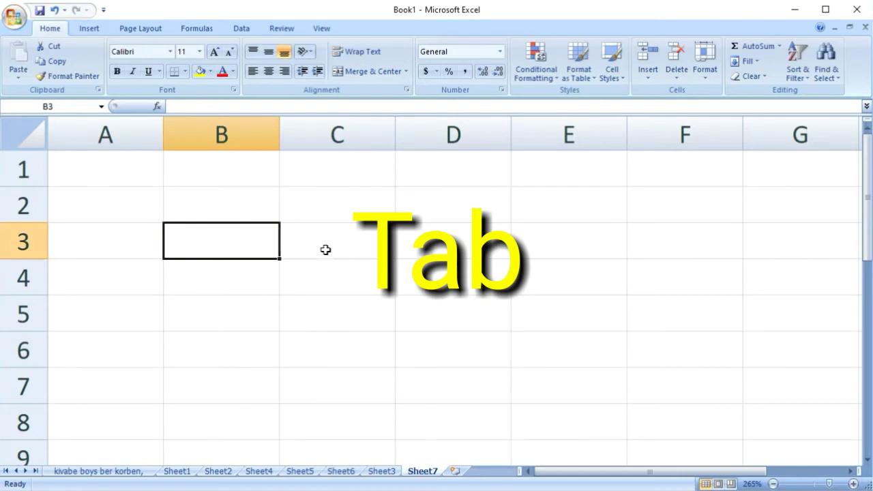
key(Tab)
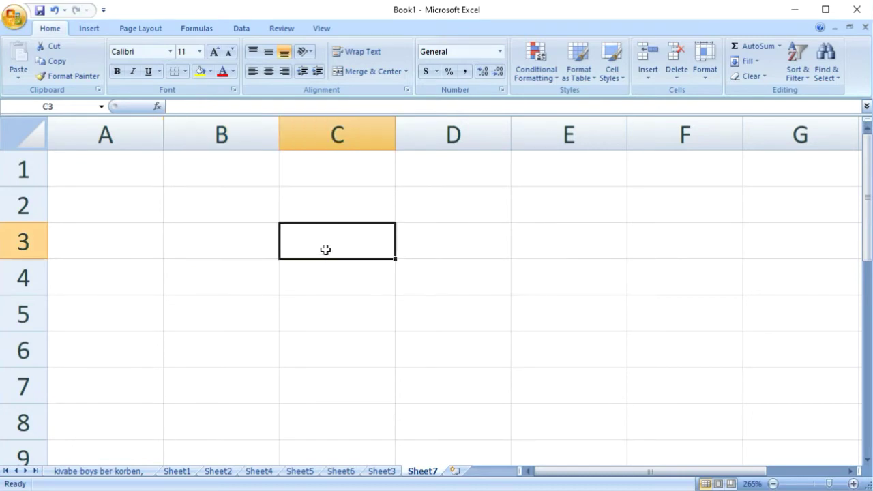
key(Tab)
key(Tab)
key(Tab)
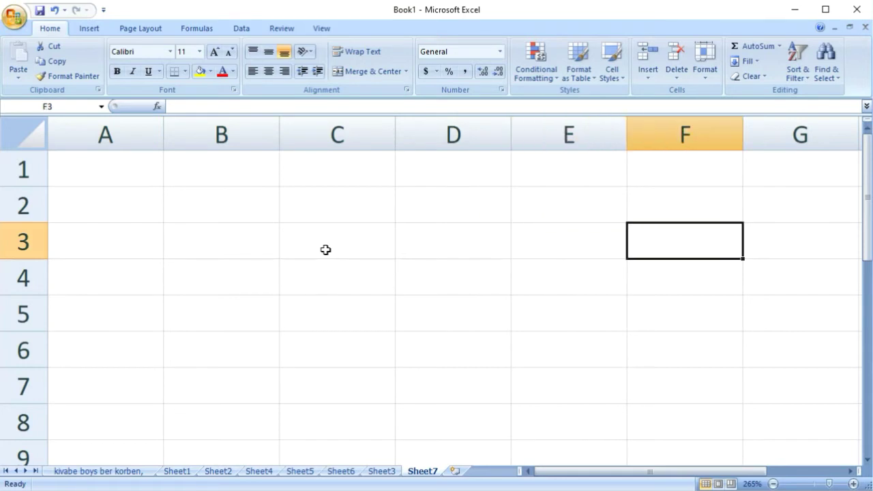
Step: Starting from B3, advance the active cell across row 3, returning to column B to move across rows 4 and 5
click(257, 249)
key(Tab)
key(Tab)
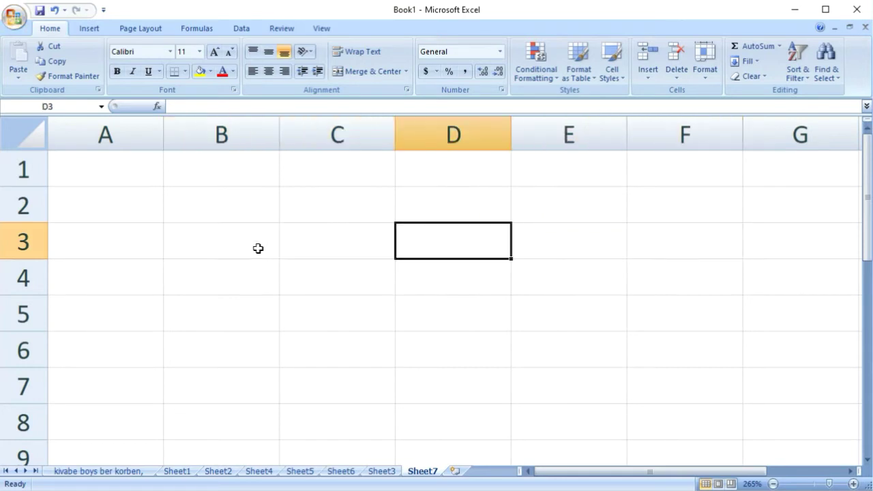
key(Tab)
key(Return)
key(Tab)
key(Tab)
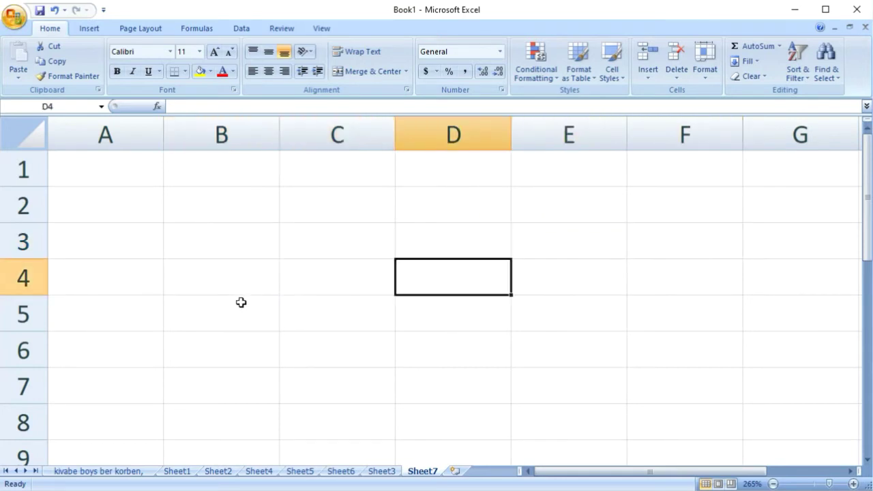
key(Return)
key(Tab)
key(Tab)
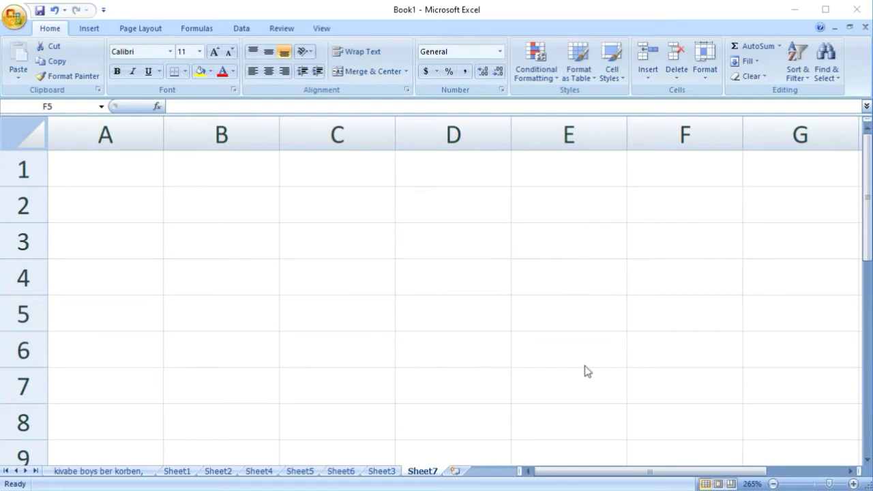
click(385, 243)
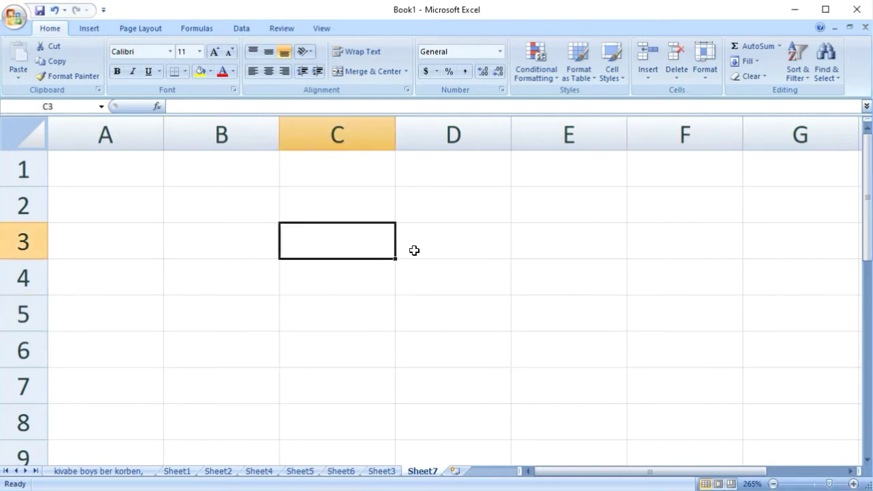
click(629, 231)
click(376, 273)
click(246, 240)
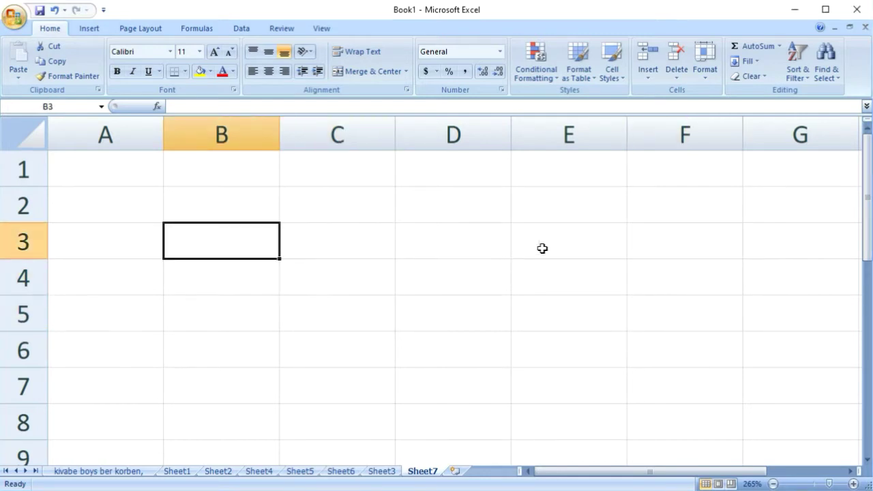
click(544, 245)
click(716, 317)
click(775, 352)
click(470, 265)
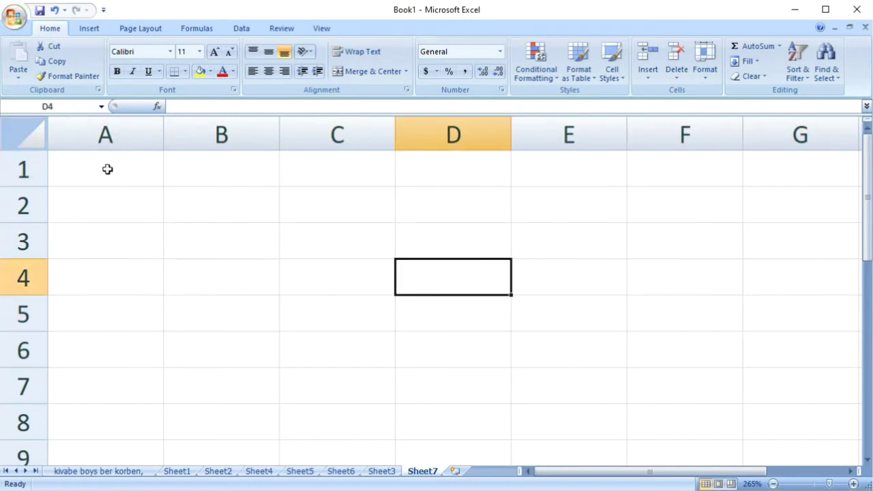
click(345, 215)
click(588, 275)
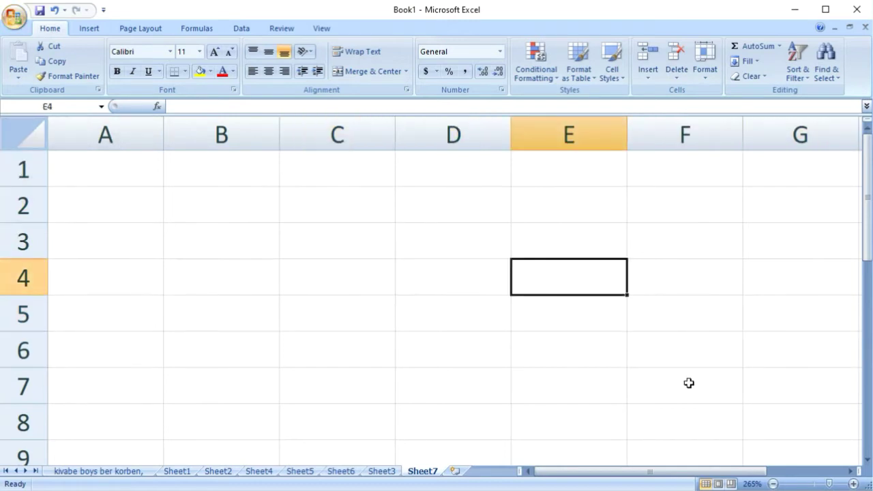
drag(662, 472, 791, 470)
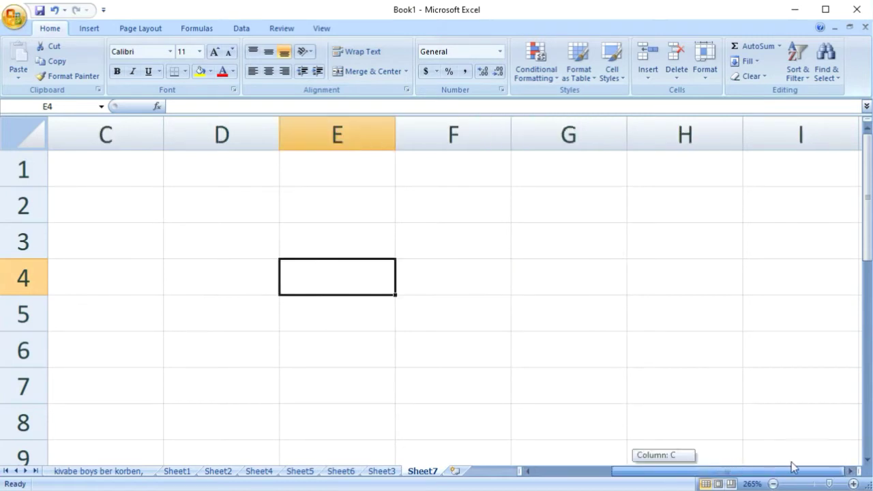
click(655, 350)
click(637, 284)
click(492, 286)
click(584, 289)
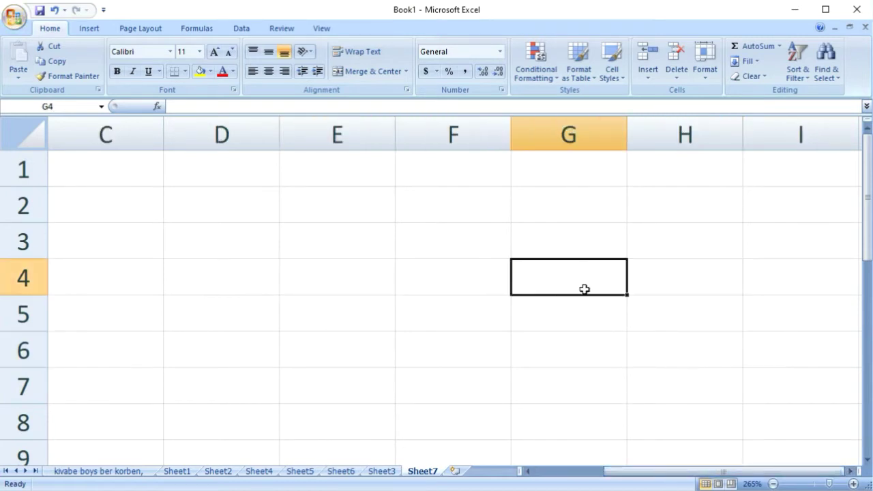
click(515, 347)
click(412, 252)
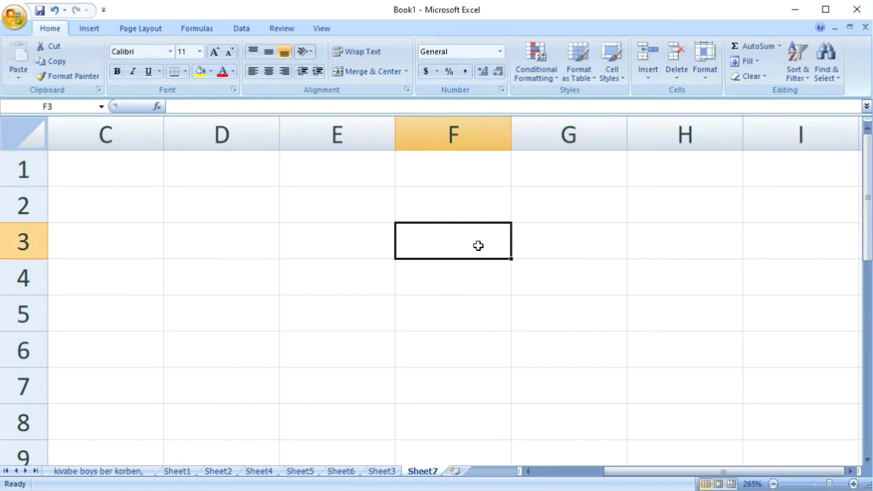
click(582, 288)
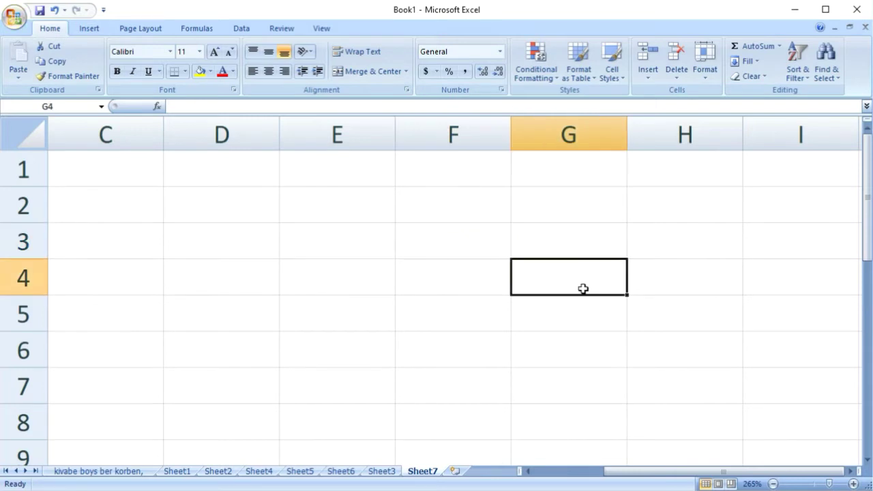
Step: Select cell F3 on Sheet7 and jump to the beginning of the worksheet
click(404, 241)
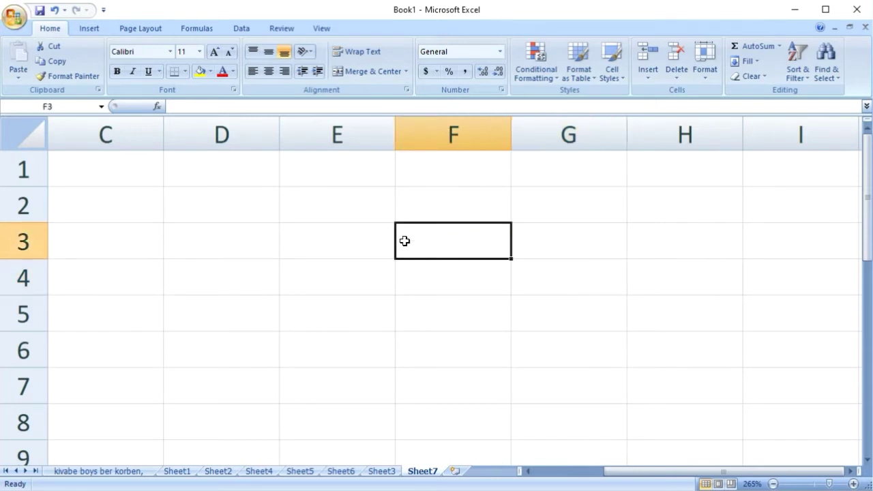
key(ctrl+Home)
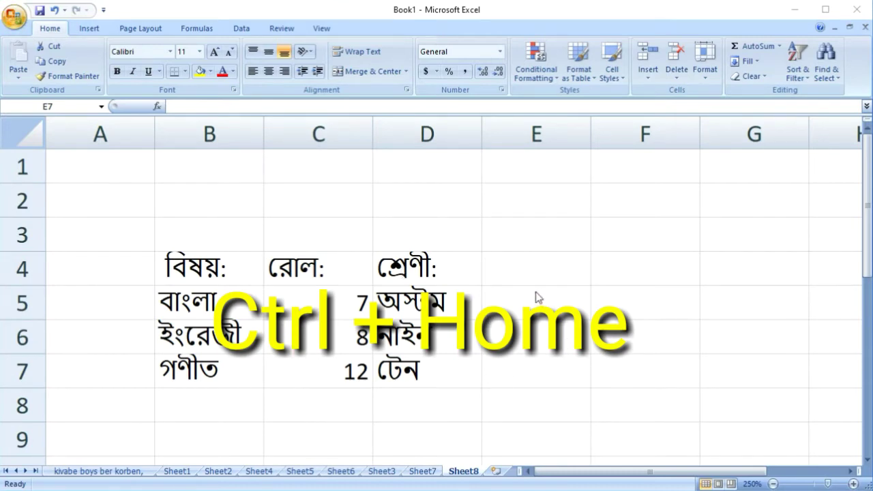
click(429, 270)
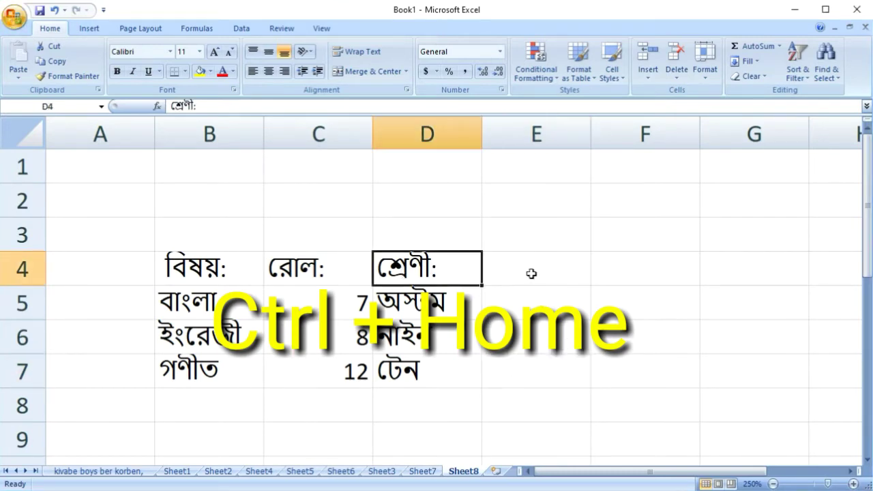
click(531, 273)
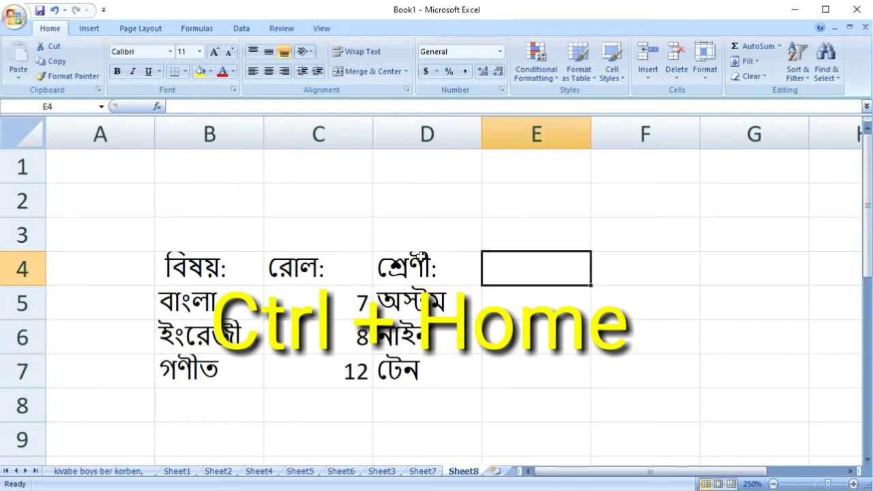
click(452, 224)
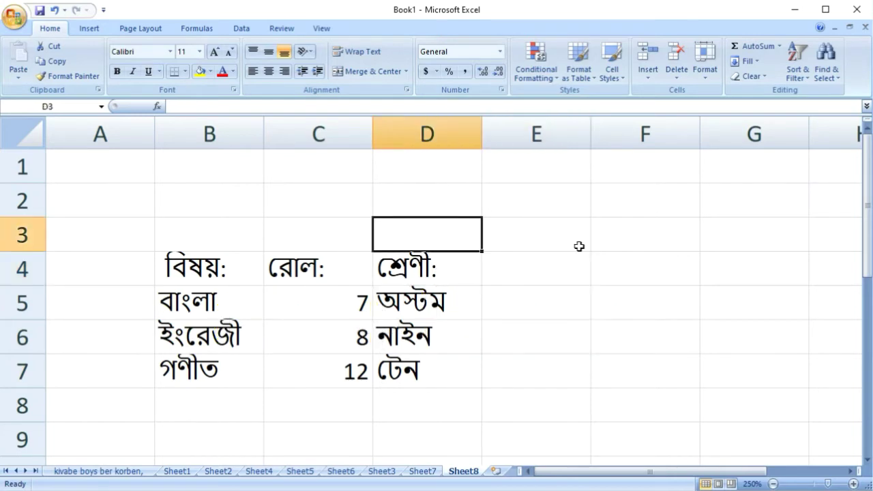
Step: Move along row 5 from E5 to B5 on Sheet8 and insert a cell there, shifting the cells down
click(497, 300)
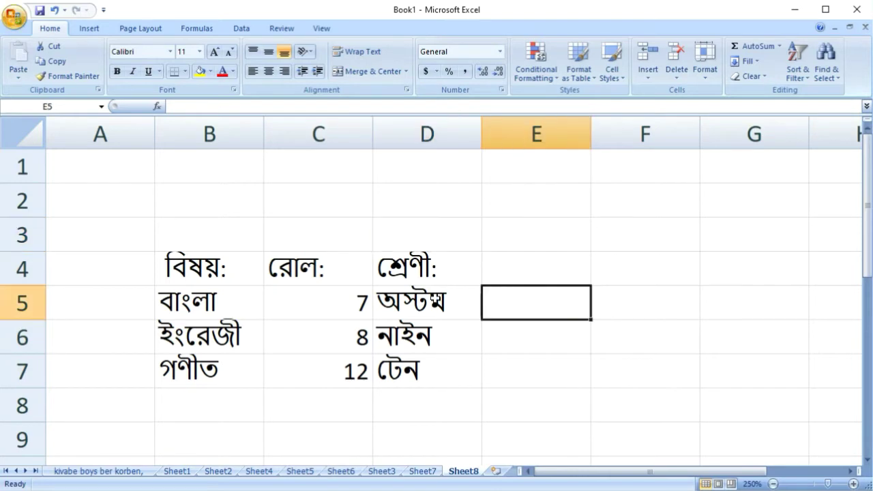
key(Left)
key(Left)
key(Left)
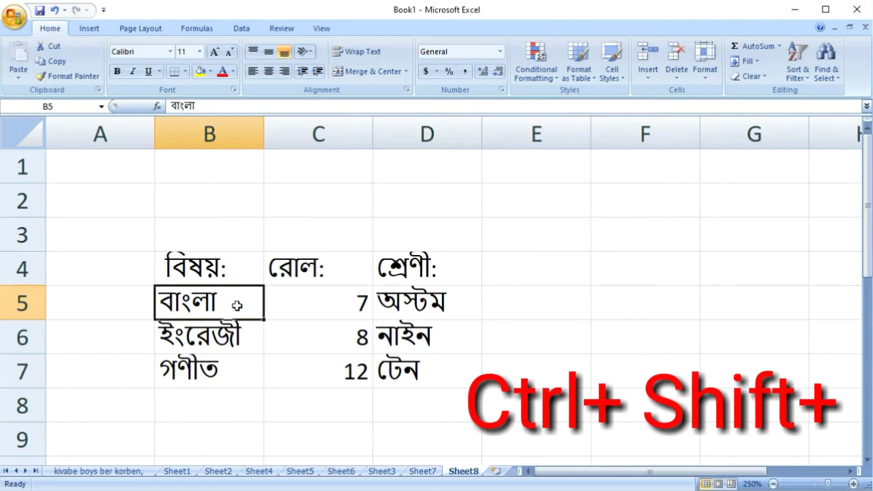
key(ctrl+shift+plus)
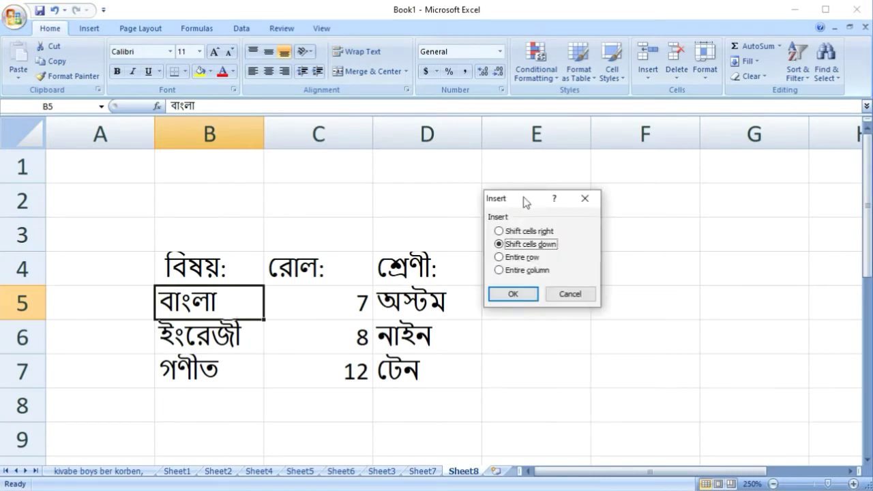
mouse_move(530, 199)
mouse_down()
mouse_move(438, 208)
mouse_move(523, 201)
mouse_up()
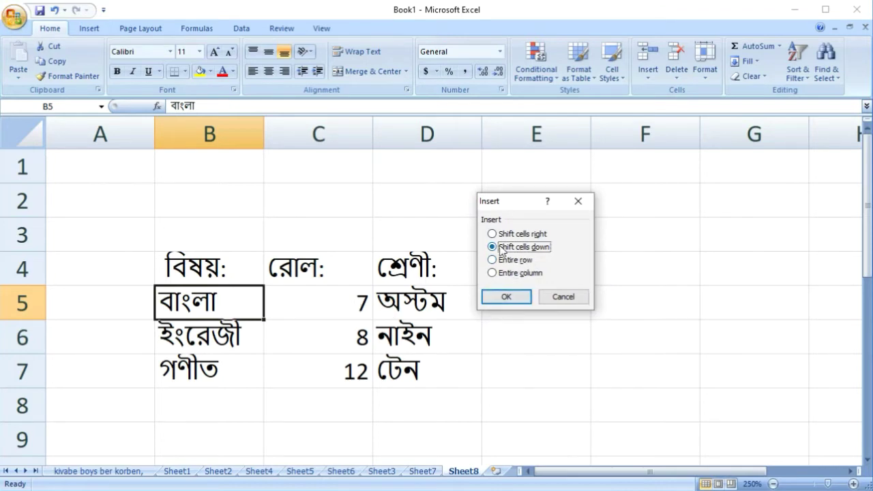
click(516, 297)
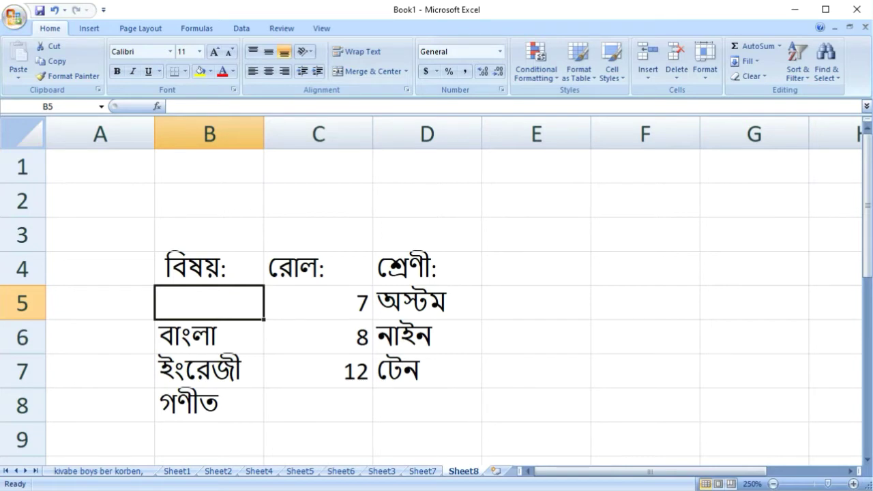
Step: Delete cell B6, which contains বাংলা, shifting the cells below it up
key(Down)
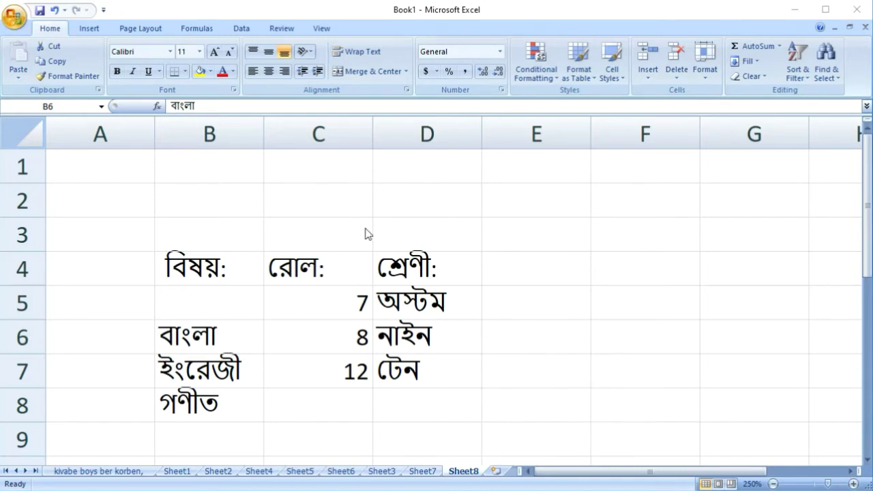
click(559, 285)
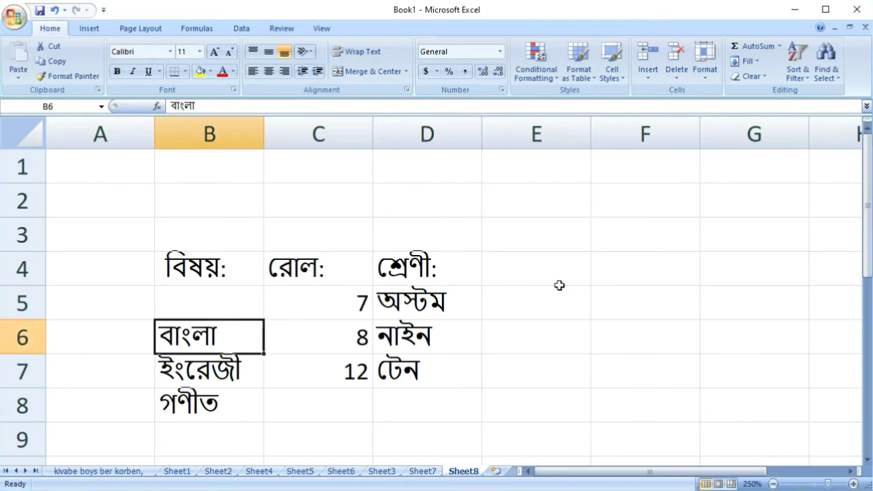
key(ctrl+minus)
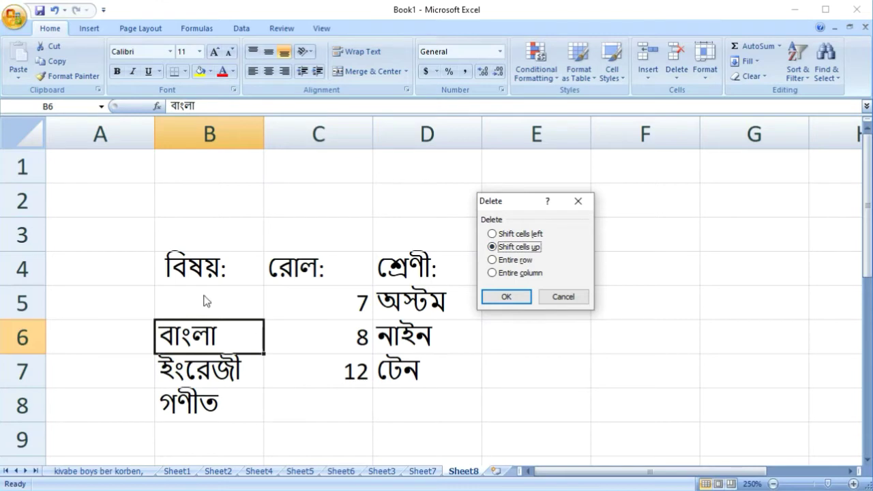
click(505, 296)
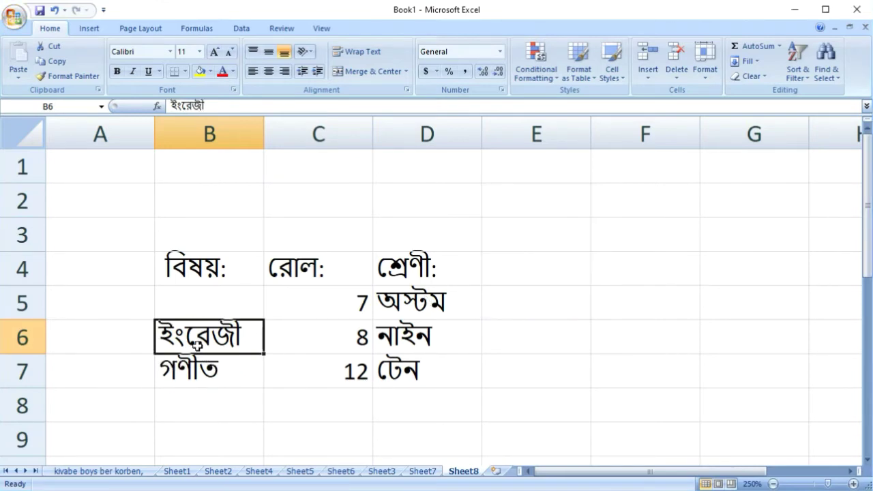
click(216, 389)
click(238, 345)
click(258, 360)
click(251, 333)
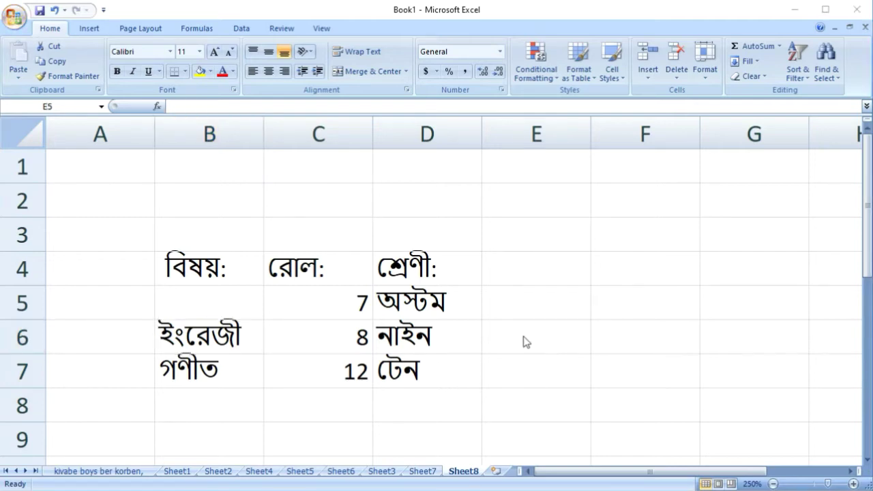
click(406, 312)
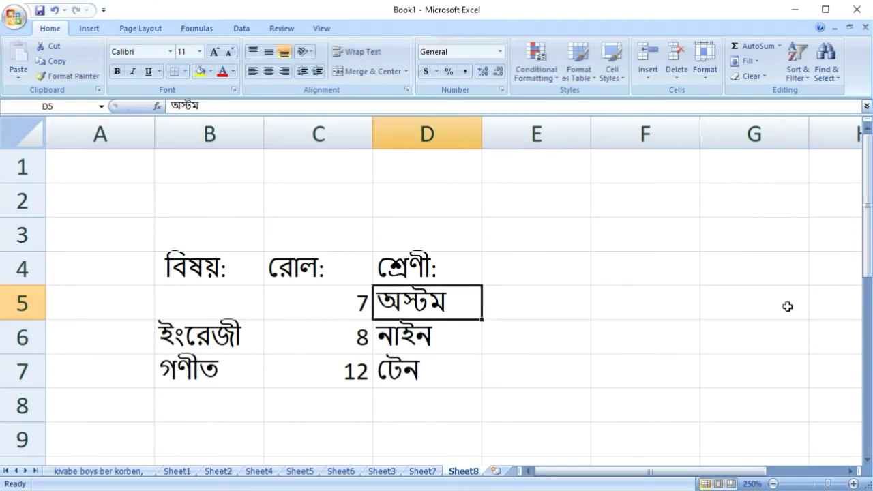
mouse_move(398, 310)
mouse_down()
mouse_move(282, 302)
mouse_move(385, 300)
mouse_up()
click(571, 305)
click(420, 302)
click(292, 303)
drag(293, 302, 472, 309)
click(375, 313)
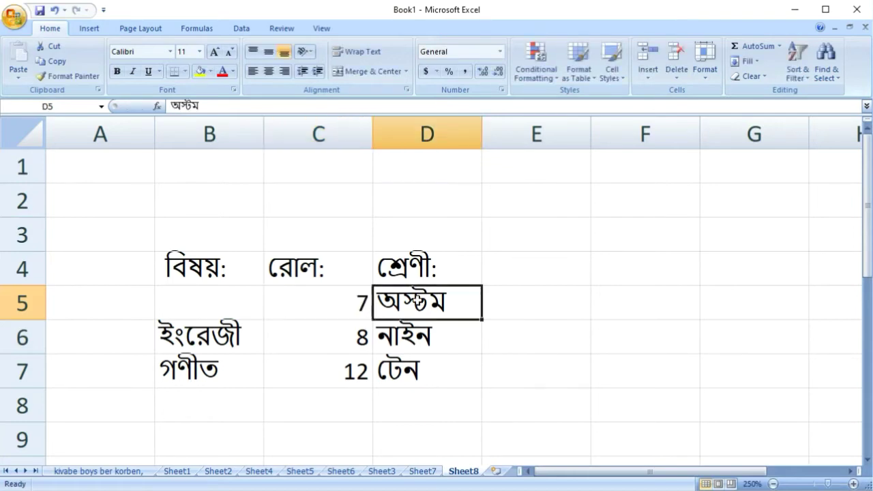
Step: Select cell D5 and extend the selection to the entire row 5
drag(418, 300, 322, 304)
click(407, 304)
key(shift+space)
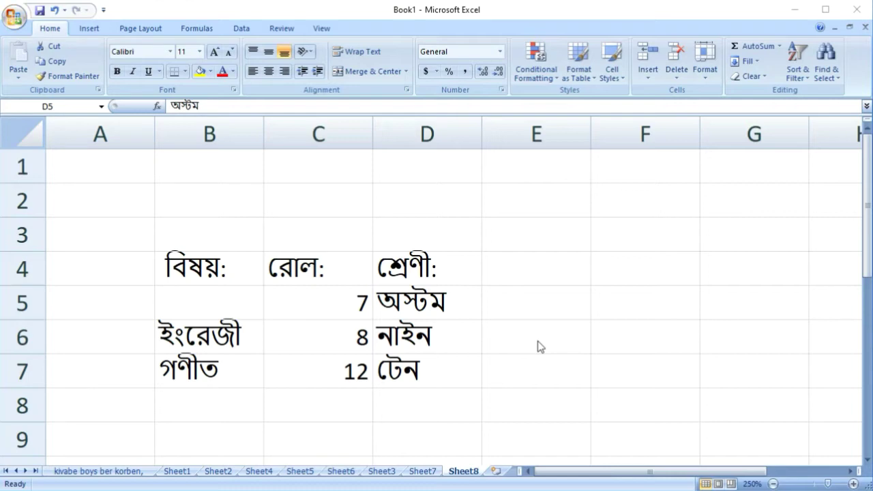
Step: Select the entire column D from cell D5, then reduce the selection to D5 alone
click(423, 305)
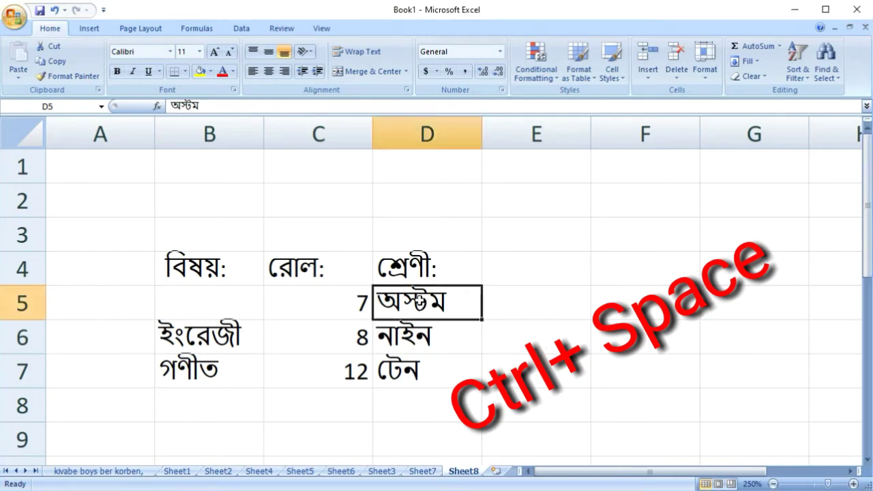
key(ctrl+space)
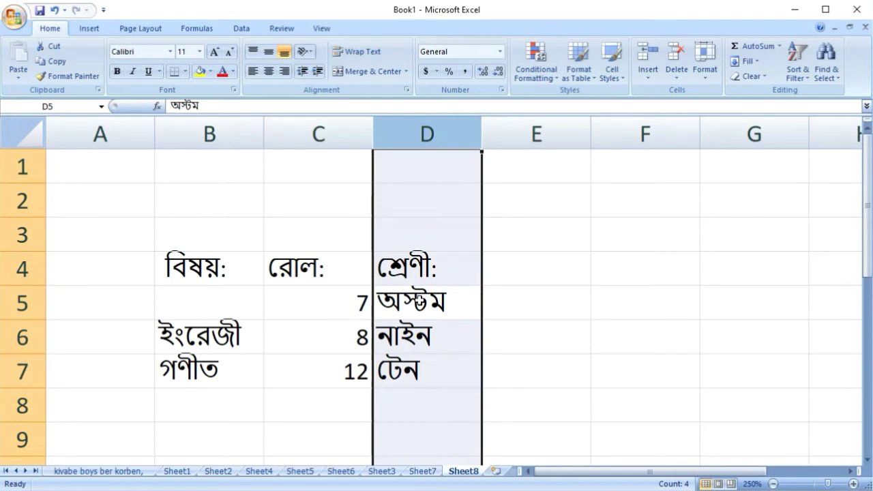
click(399, 294)
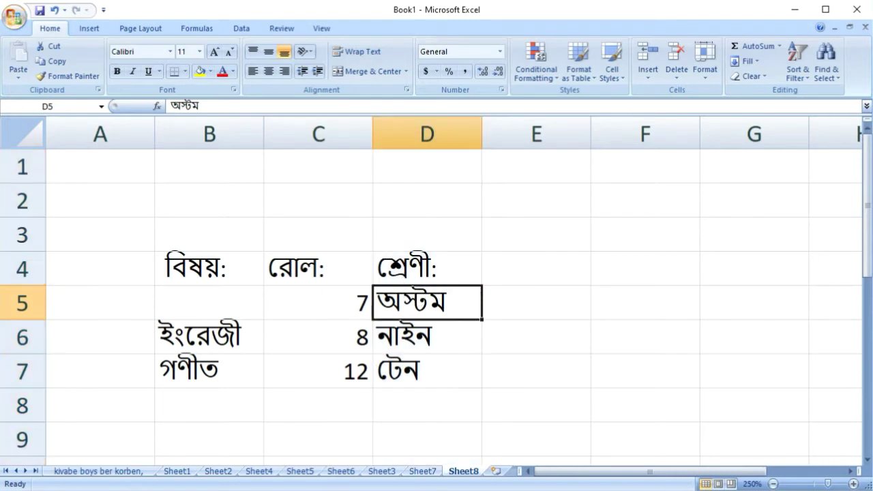
Step: Move the active cell down from D5 to D6, then between D6 and C6 in row 6
key(Return)
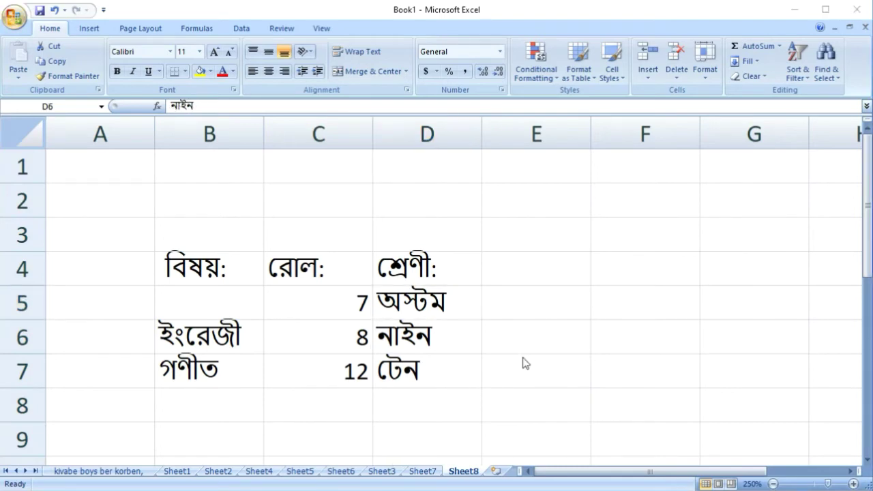
click(428, 336)
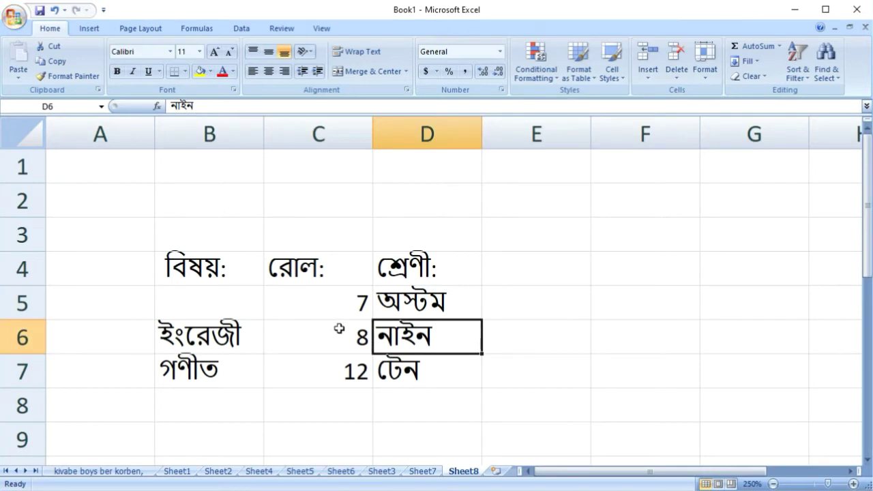
click(339, 329)
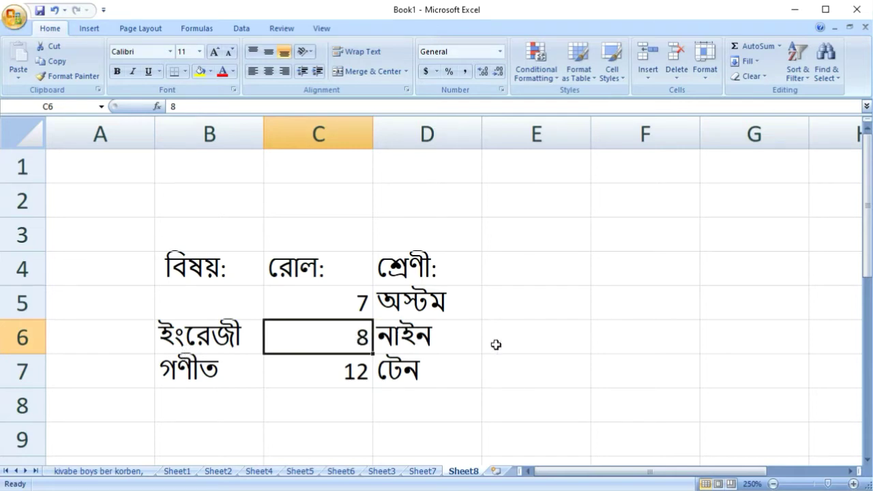
click(428, 345)
click(344, 337)
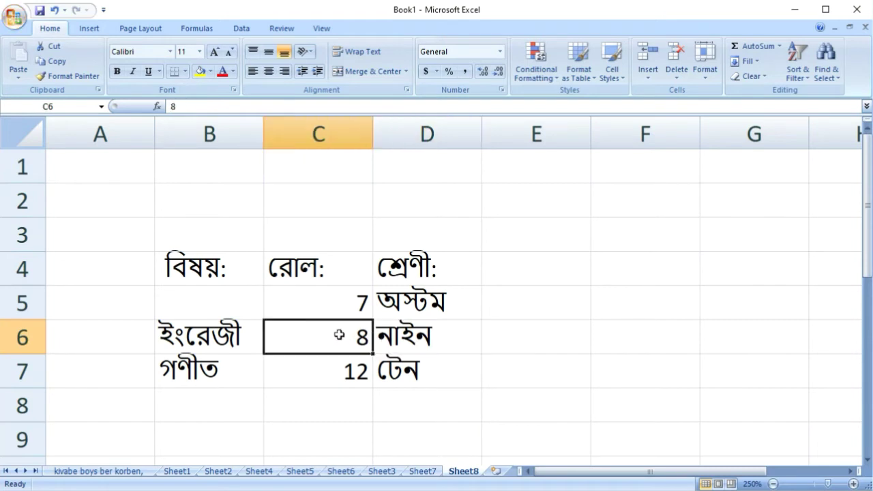
Step: Select small ranges around cell C6, including C6:C8 and B7:C7, and return to C6
drag(336, 334, 339, 300)
click(347, 333)
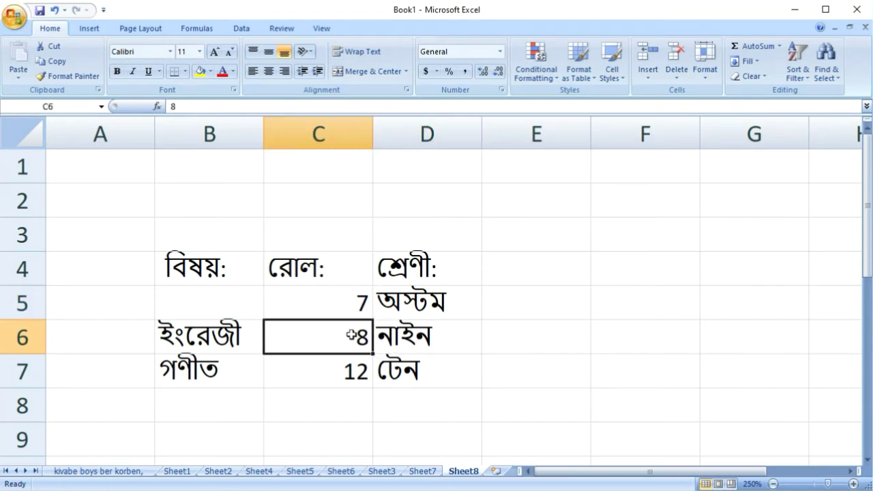
key(shift+Right)
key(shift+Left)
drag(312, 334, 329, 392)
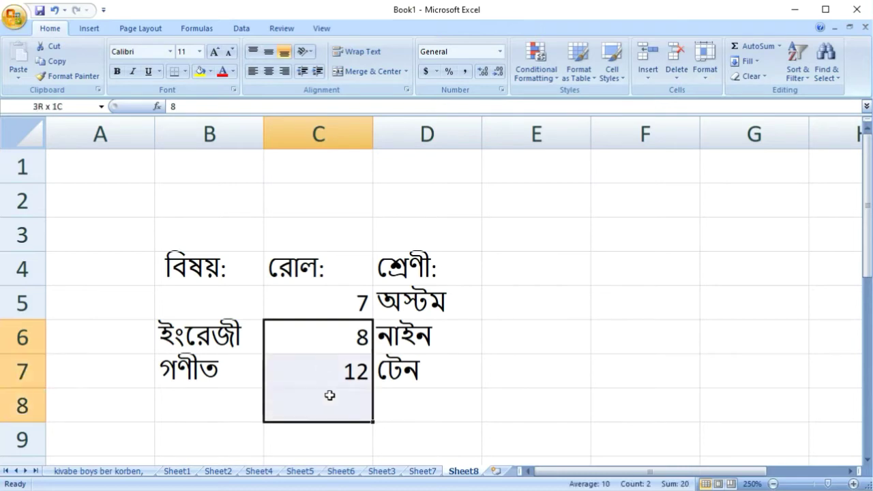
click(284, 359)
drag(280, 361, 255, 362)
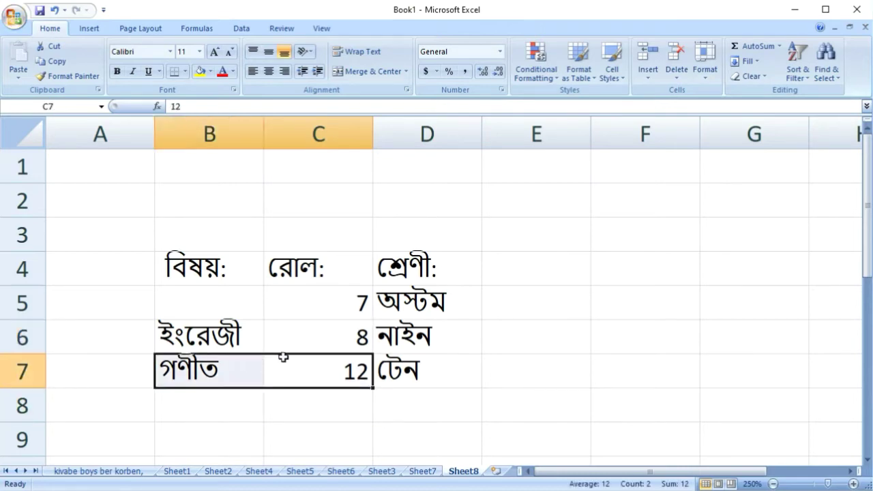
click(323, 336)
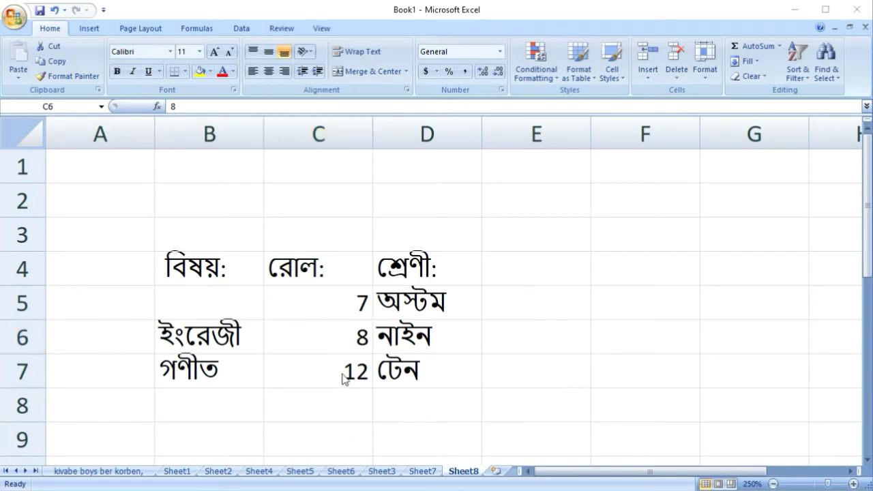
Step: Move the active cell one column at a time along row 6 from D6 to A6 and back to D6
click(413, 336)
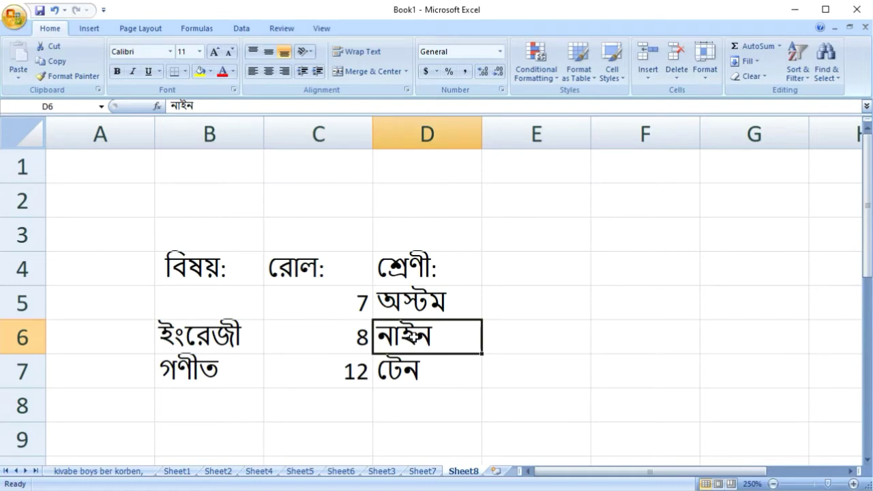
key(Left)
key(Left)
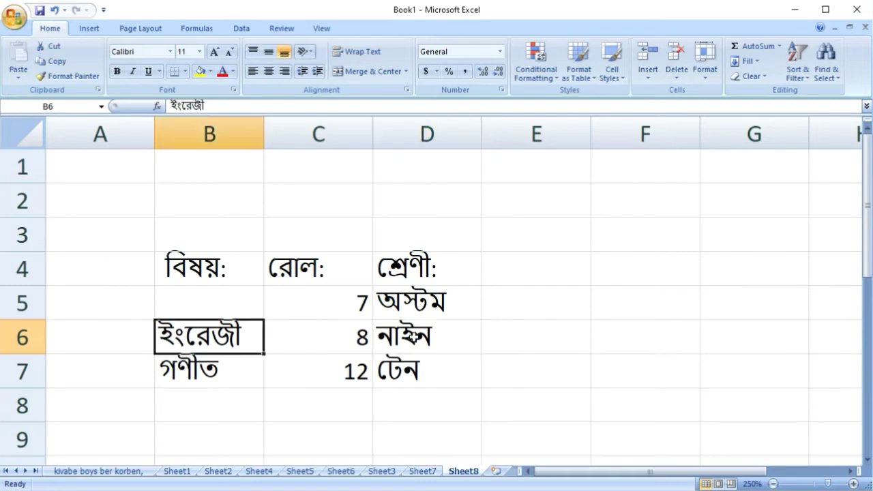
key(Left)
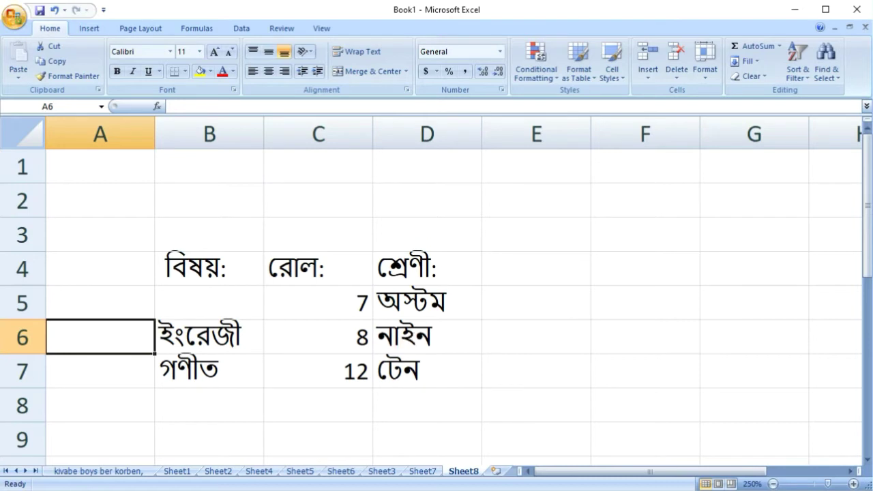
key(Right)
key(Right)
key(Right)
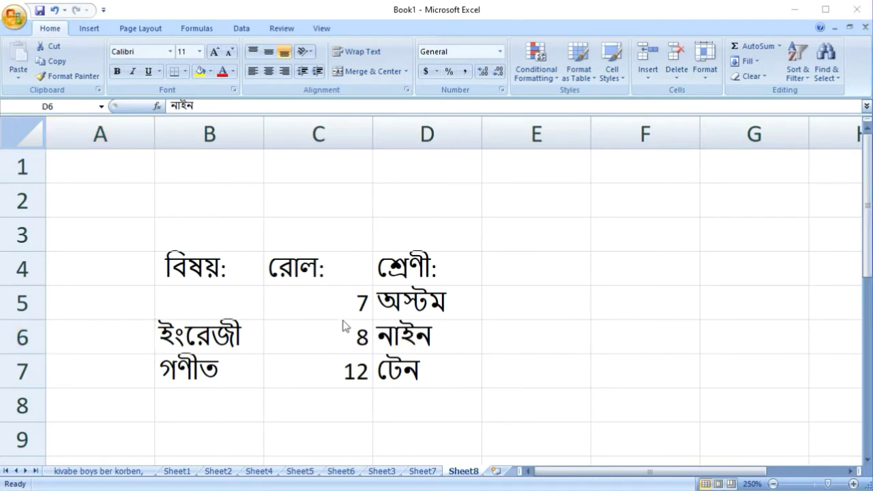
Step: Starting at C5, extend and shrink the selection cell by cell in all four directions until it covers B5:C7
click(329, 313)
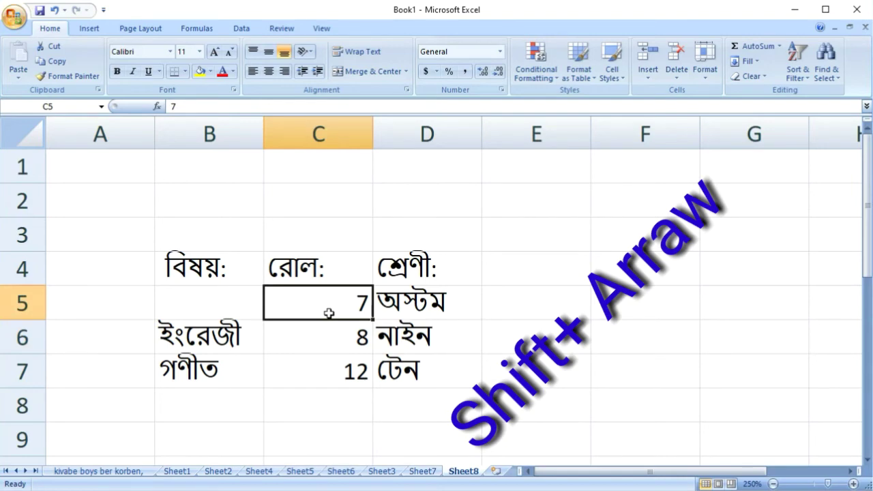
key(shift+Right)
key(shift+Up)
key(shift+Left)
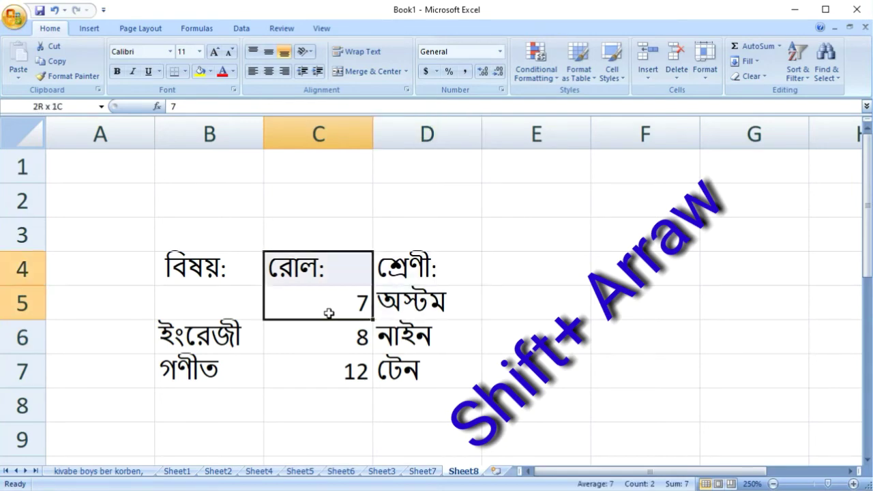
key(shift+Left)
key(shift+Down)
key(shift+Right)
key(shift+Down)
key(shift+Down)
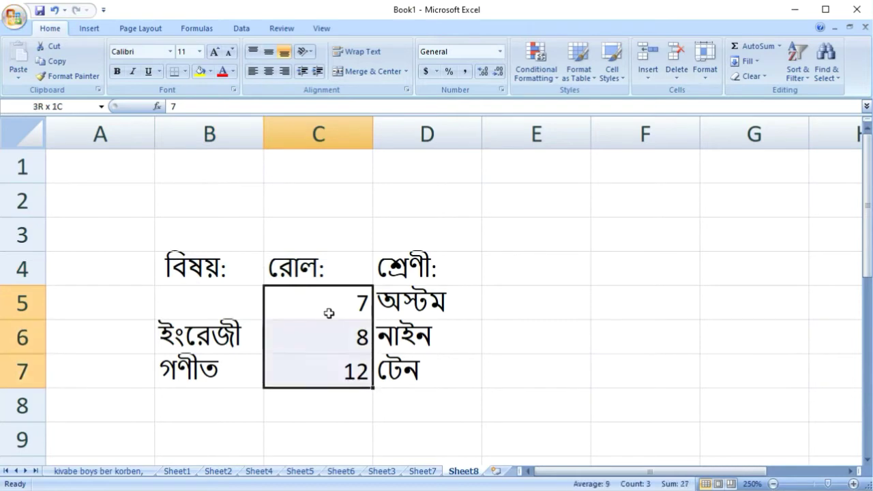
key(shift+Left)
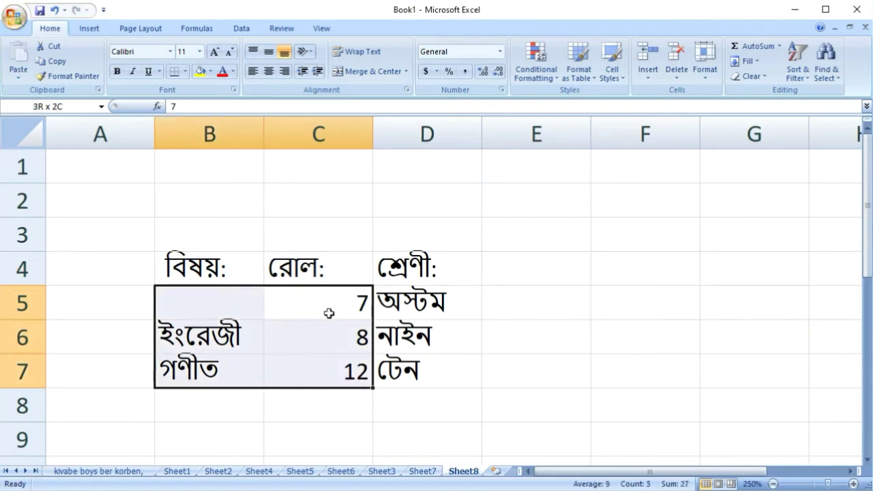
Step: Resize the selection anchored at C5 one row or column at a time, through C5:D6, until it covers C5:C6
key(shift+Up)
key(shift+Down)
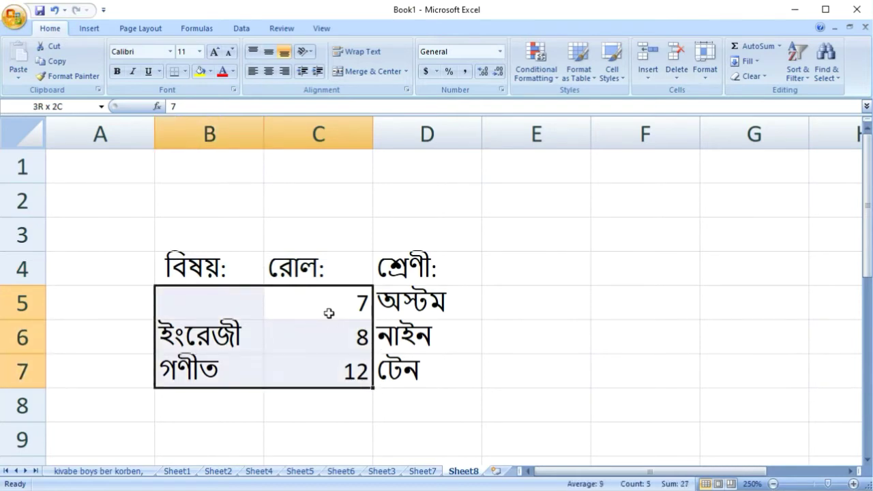
key(shift+Up)
key(shift+Right)
key(shift+Right)
key(shift+Left)
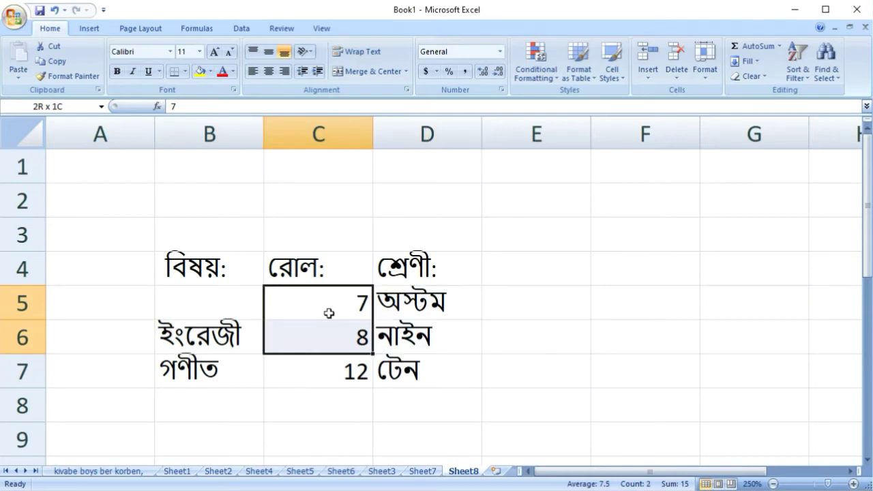
key(shift+Down)
key(shift+Up)
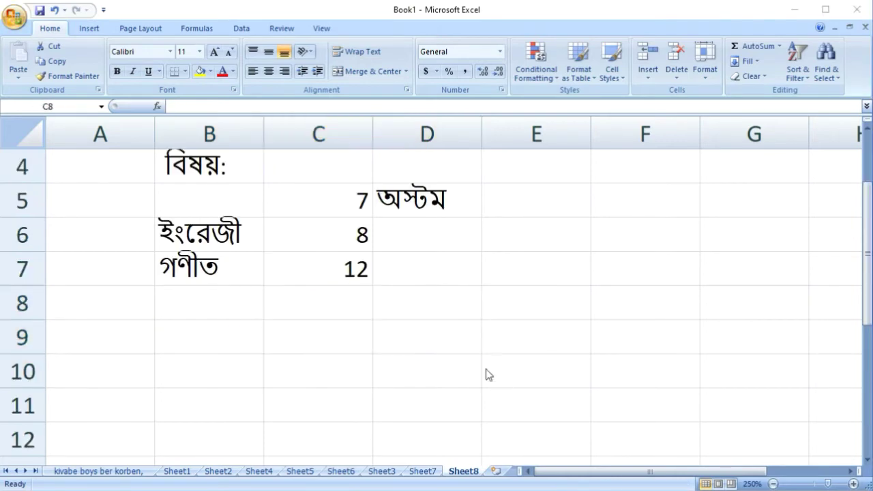
Step: Use AutoSum in cell C8 to total C5:C7 and select the result cell
click(361, 313)
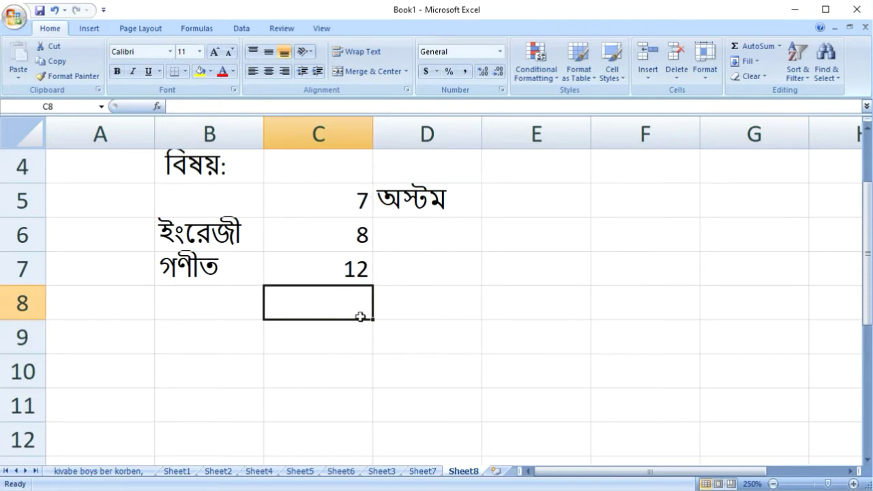
click(488, 308)
click(330, 300)
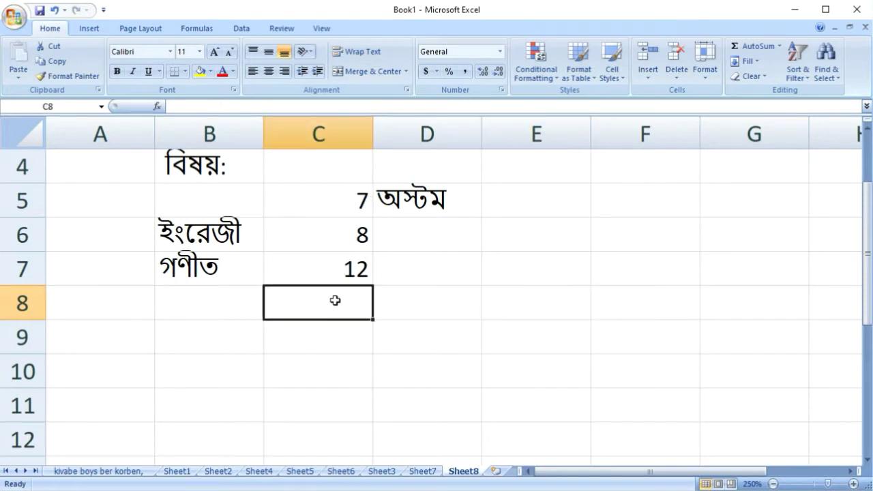
click(355, 213)
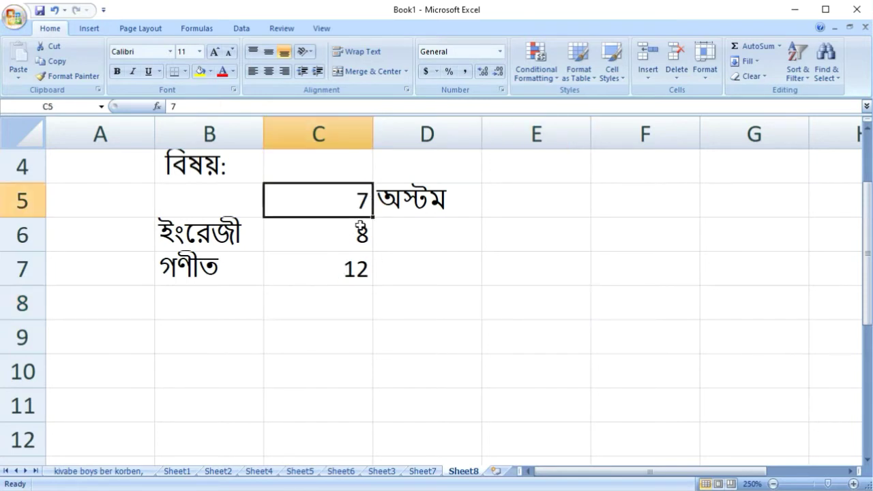
click(325, 302)
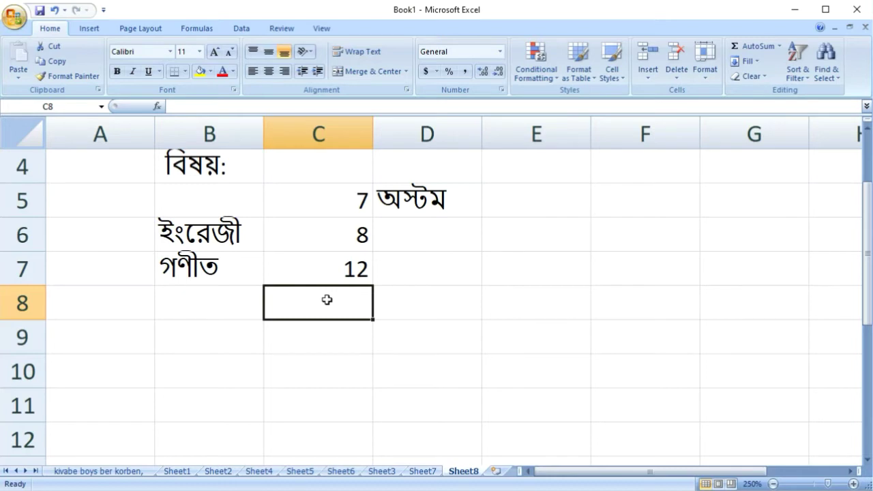
key(alt+equal)
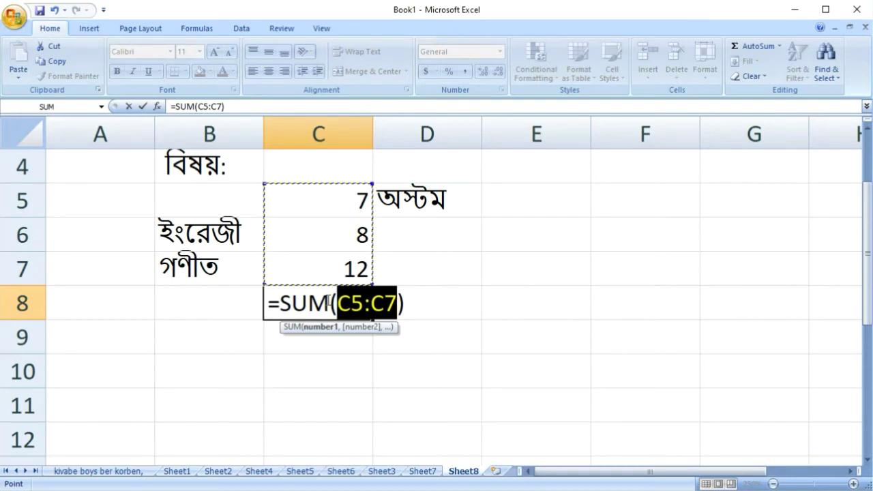
key(Return)
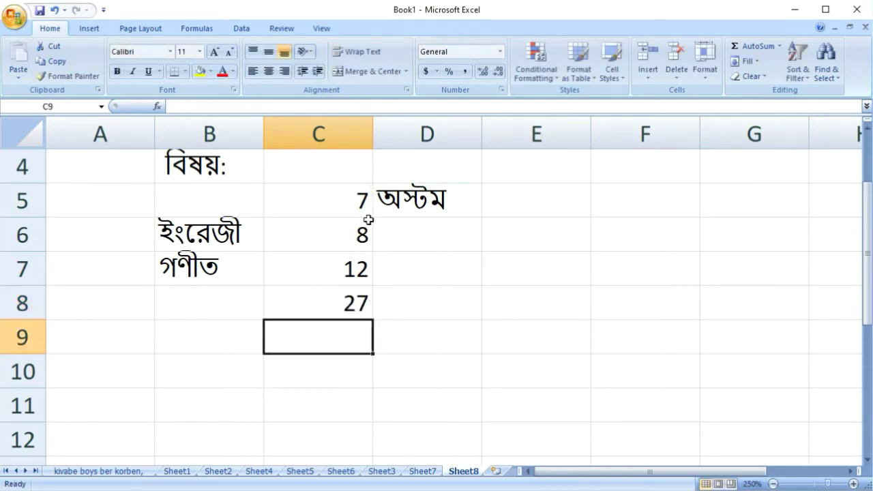
click(343, 302)
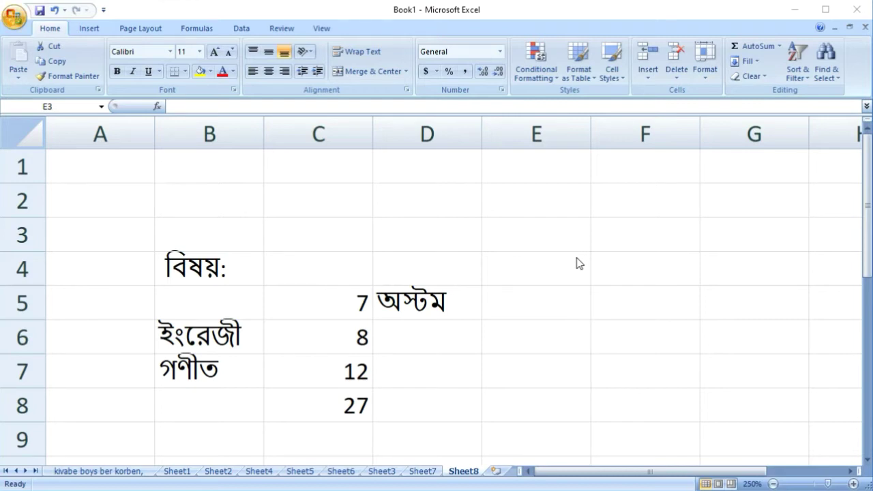
Step: Cycle the Book1 workbook window twice through its restored, minimized and maximized states
click(524, 280)
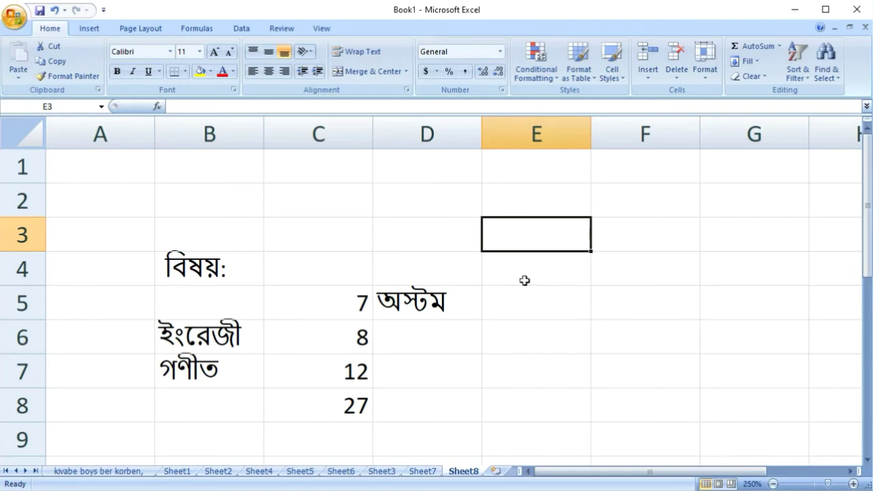
key(ctrl+F5)
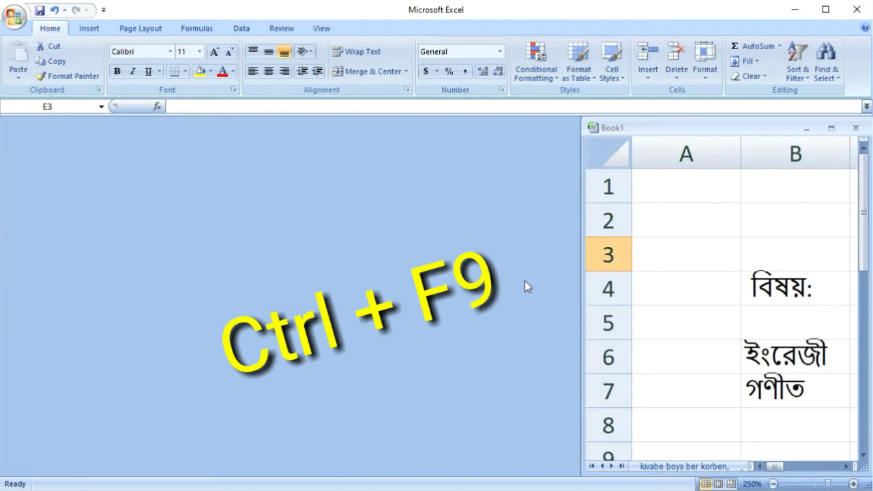
key(ctrl+F9)
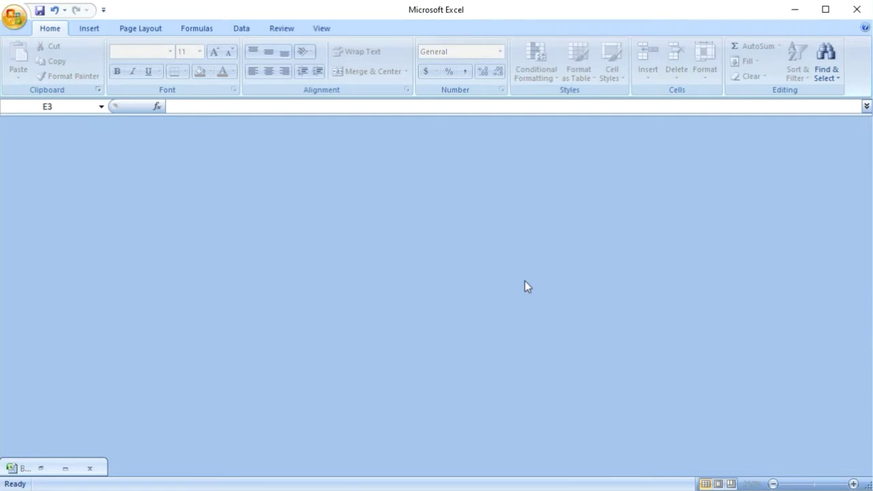
key(ctrl+F10)
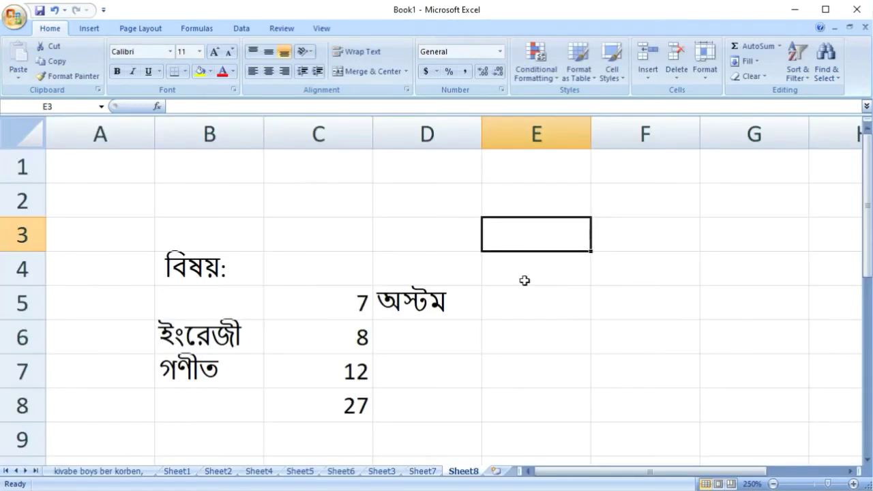
key(ctrl+F5)
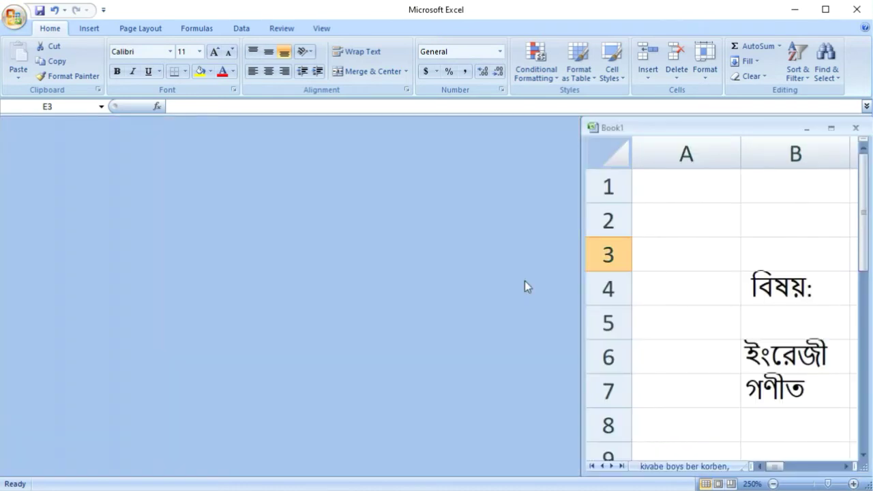
key(ctrl+F9)
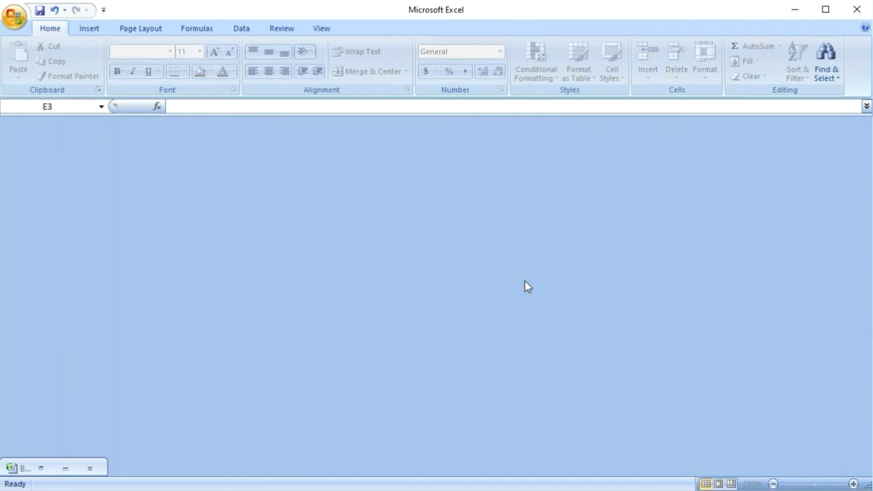
key(ctrl+F10)
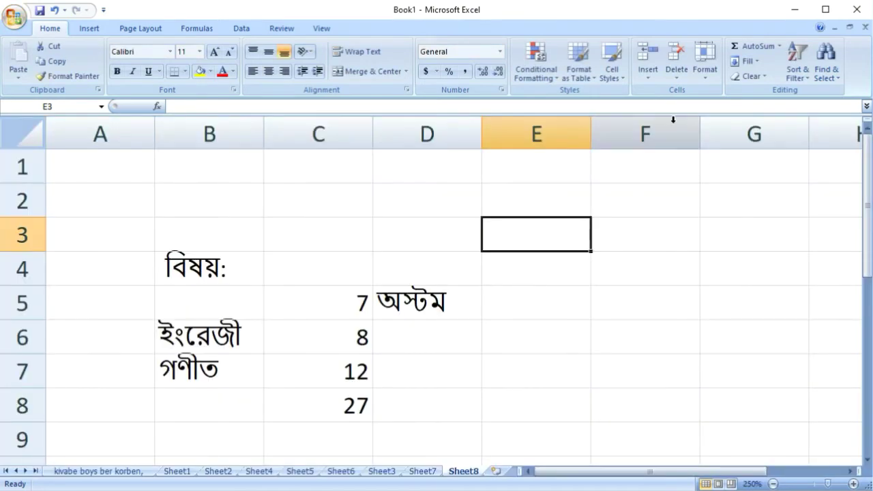
click(570, 358)
click(421, 297)
drag(527, 301, 614, 305)
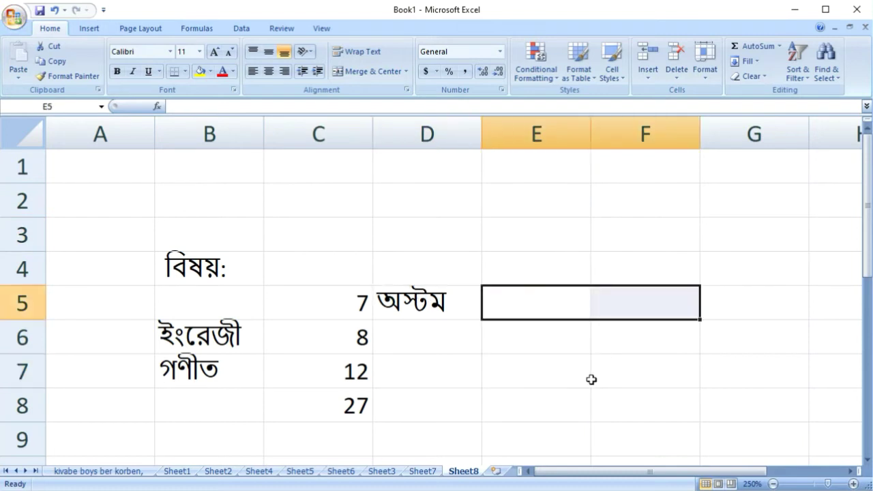
click(339, 489)
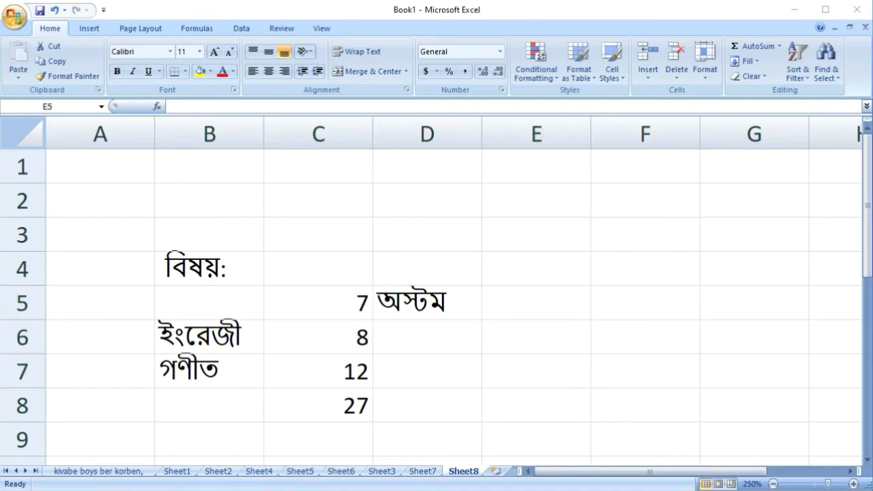
click(564, 302)
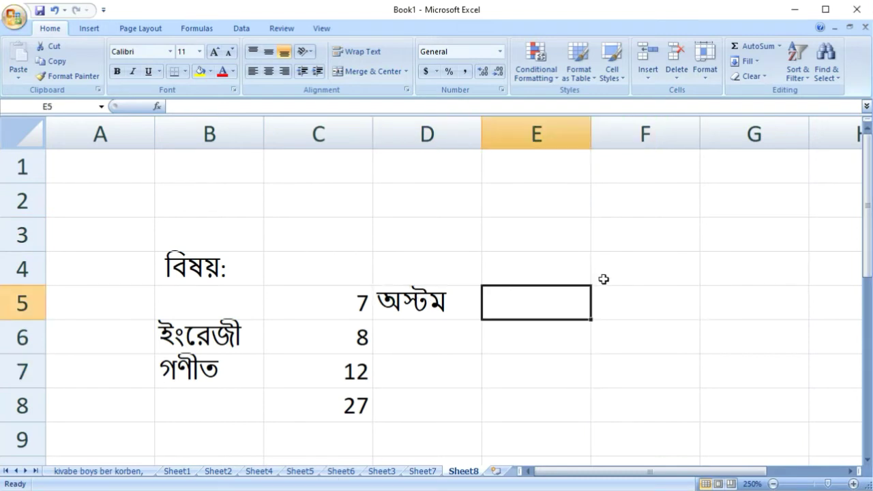
click(617, 270)
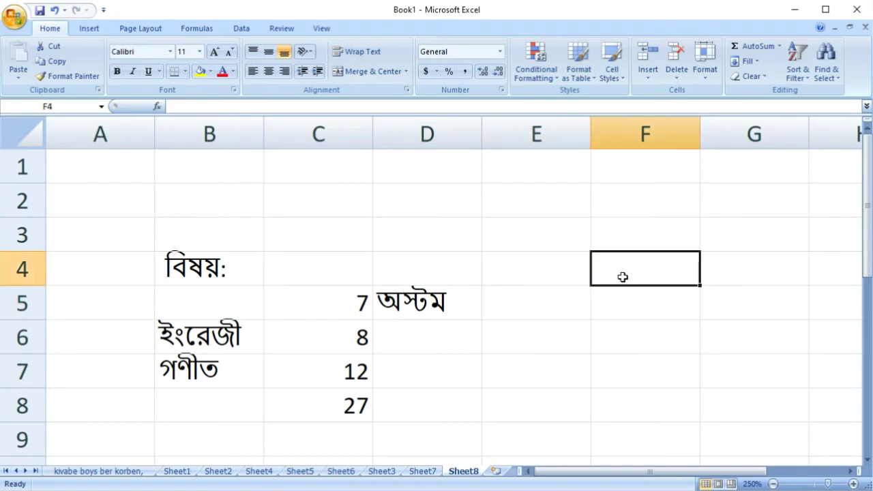
Step: Define the workbook-scoped name academy.com for cell E4 in the Name Manager, and reselect E4 from another cell
click(541, 274)
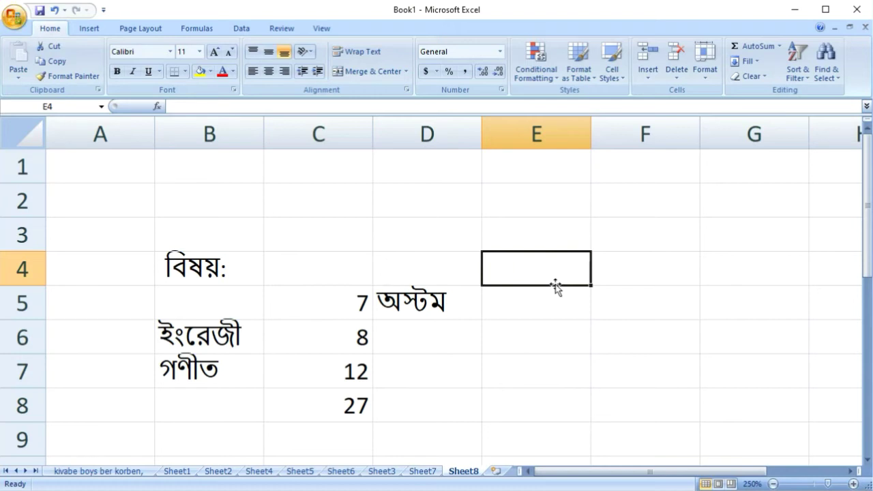
key(ctrl+F3)
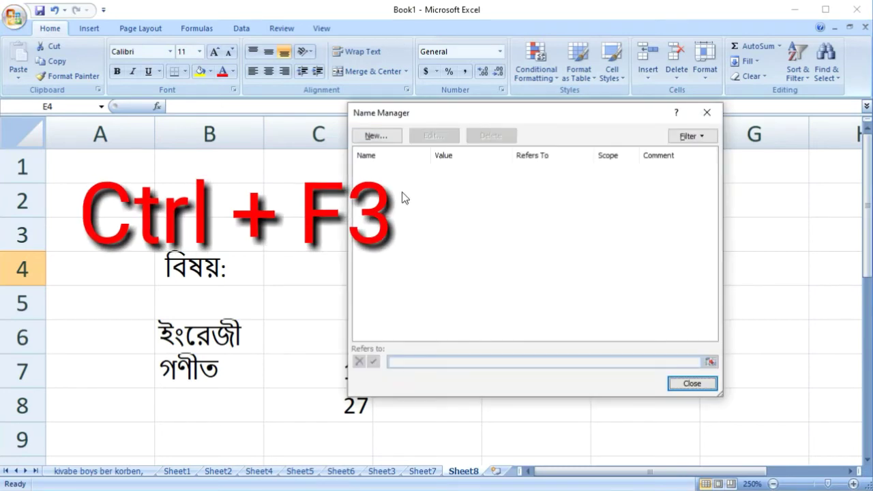
click(374, 136)
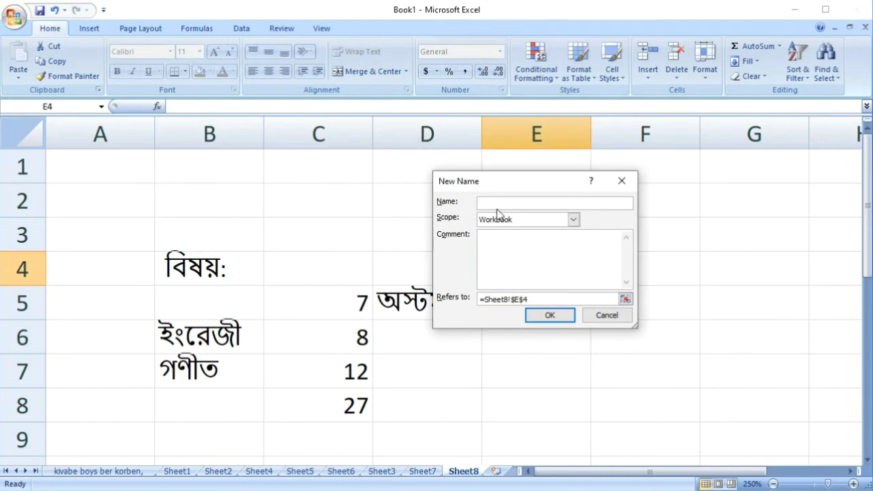
text(academy.com)
click(550, 316)
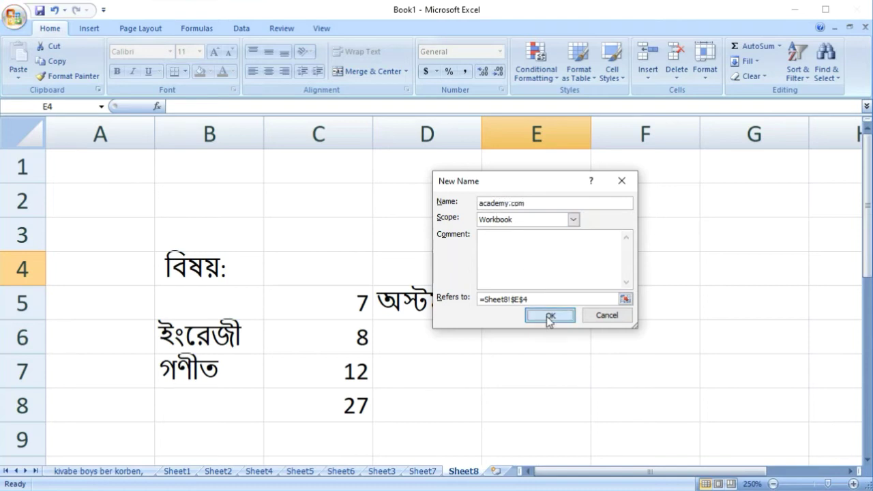
click(688, 384)
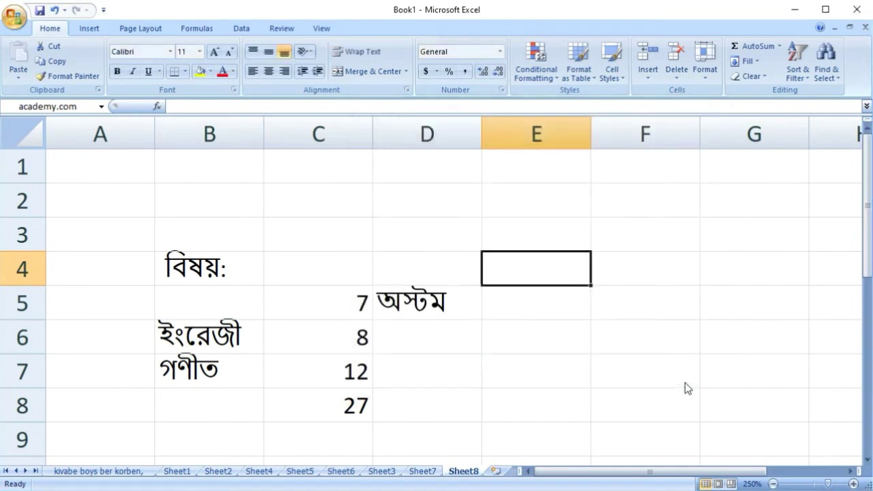
click(626, 306)
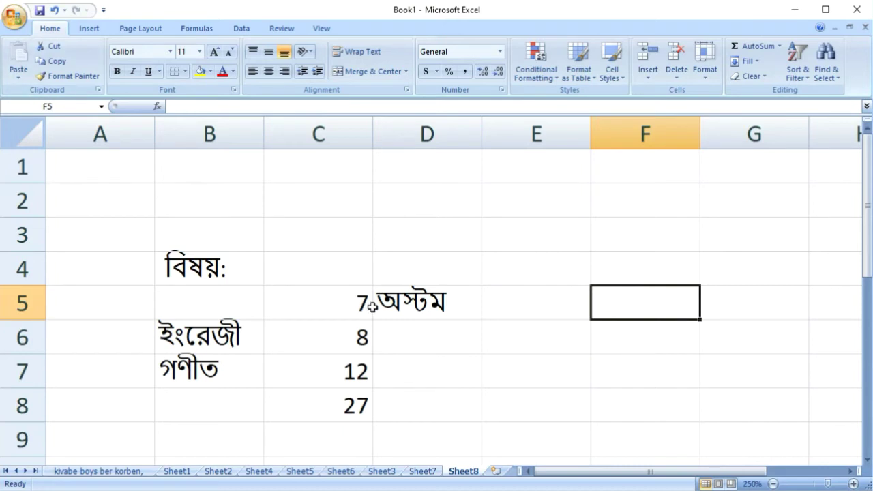
click(522, 271)
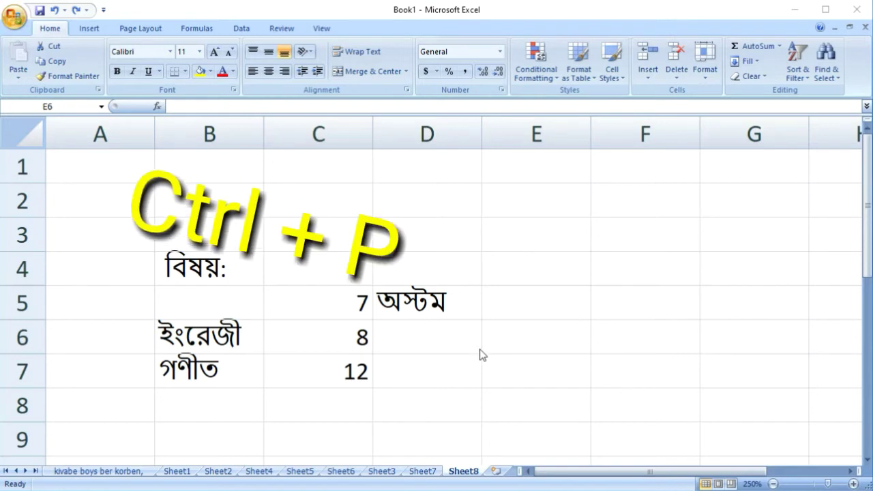
Step: Open the Print dialog from cell E5, move it aside, and close it without printing
click(554, 289)
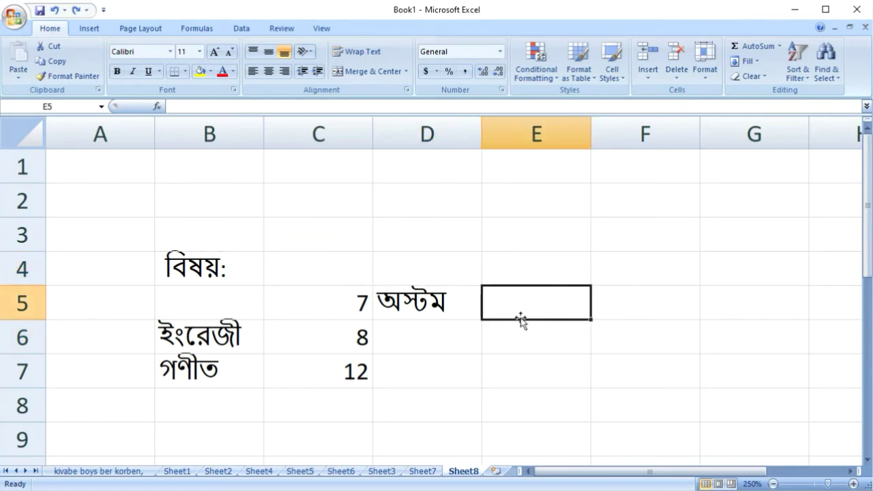
key(ctrl+p)
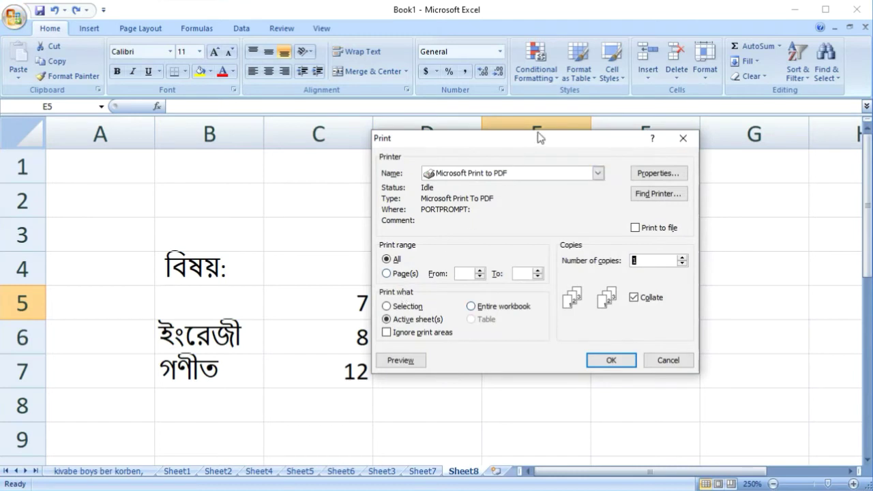
drag(538, 135, 380, 146)
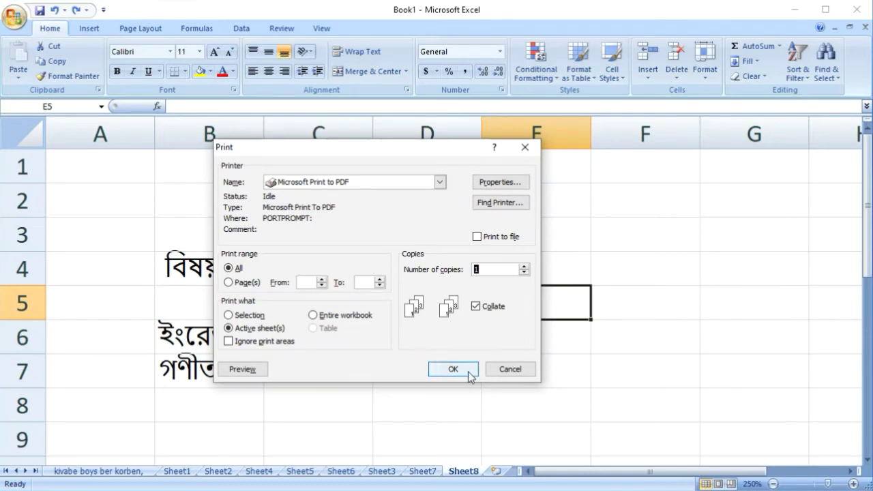
click(510, 369)
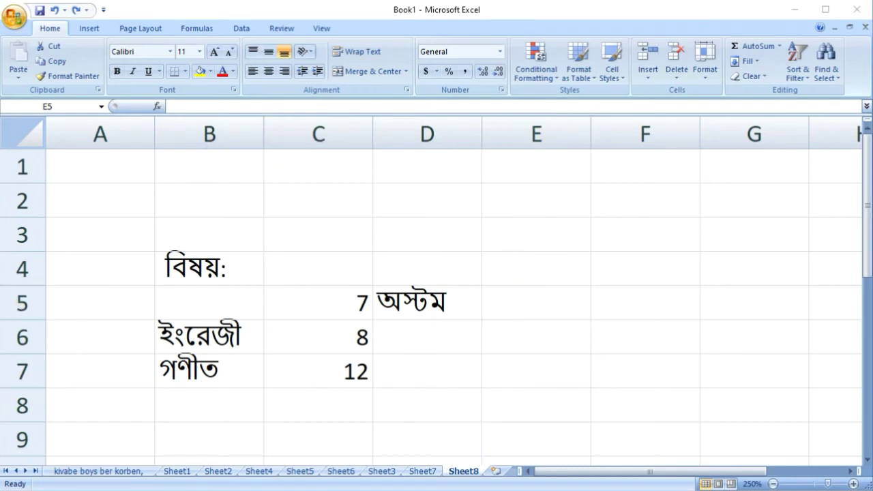
Step: Enter the text "amar sonar bangla" in cell E5
click(517, 304)
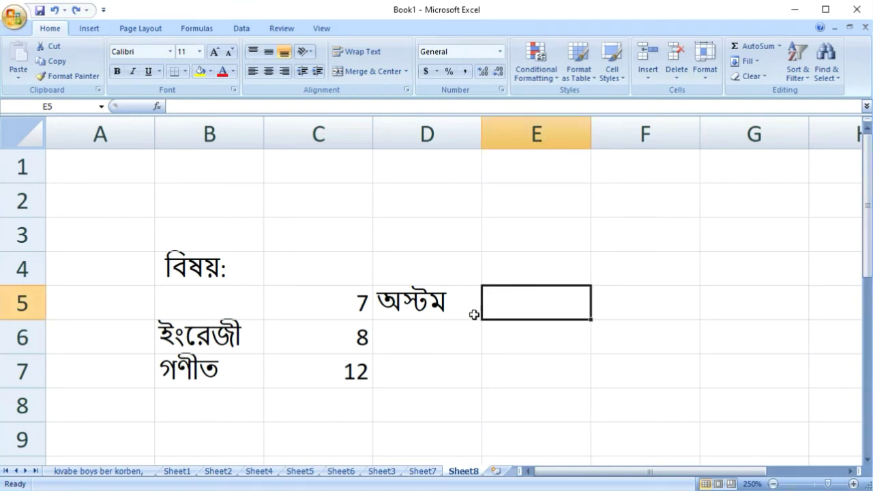
click(446, 332)
click(503, 296)
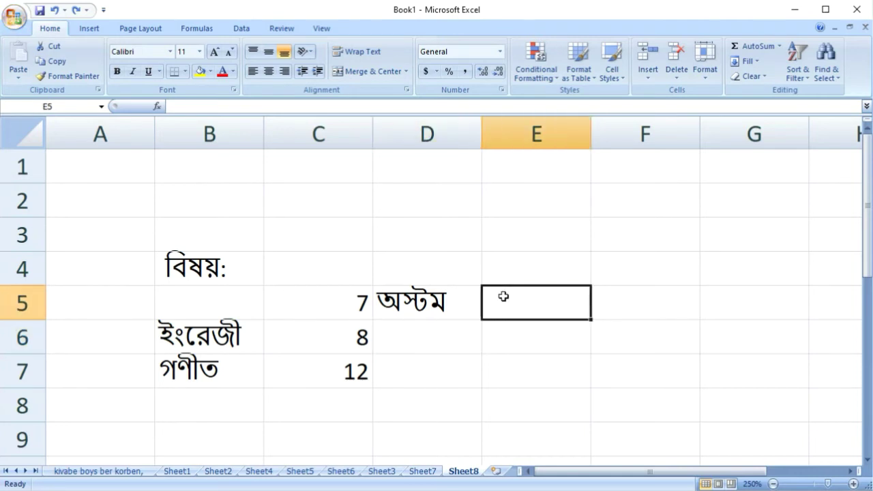
double_click(504, 298)
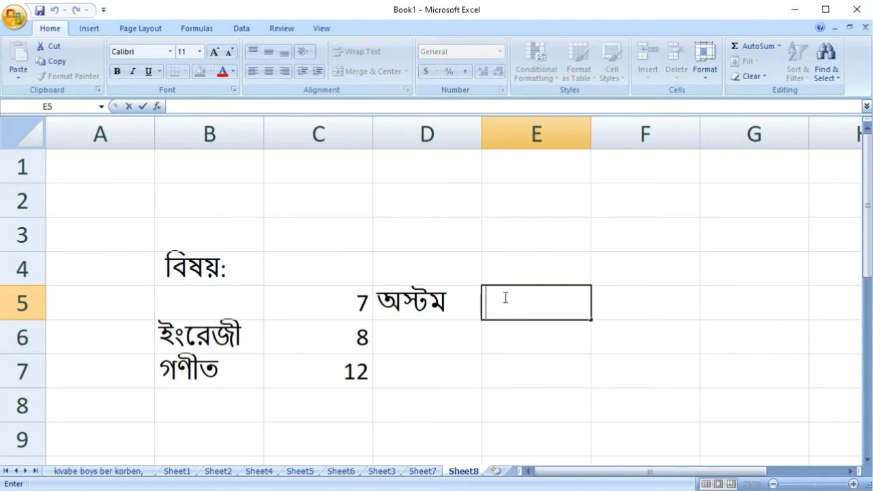
text(amar s)
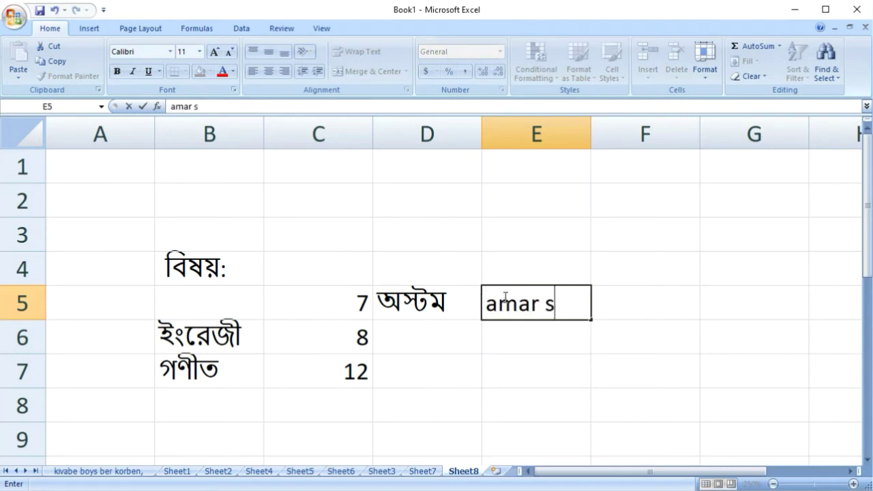
text(onar bangla)
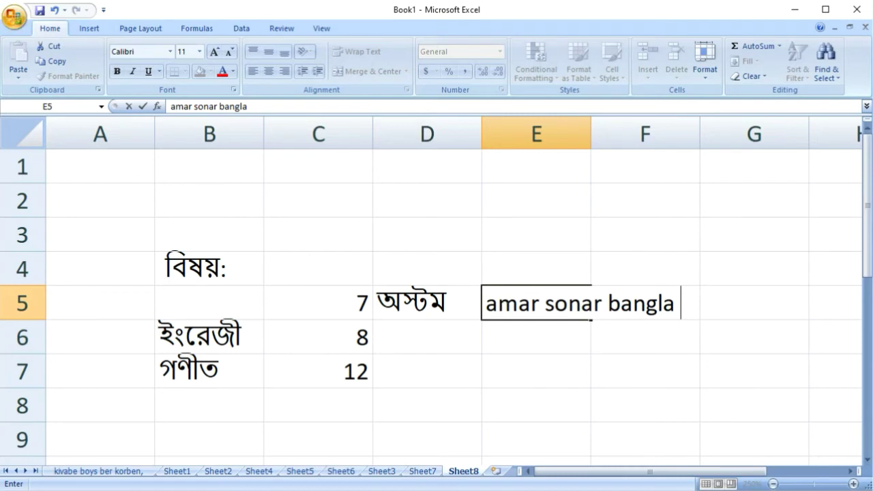
key(Return)
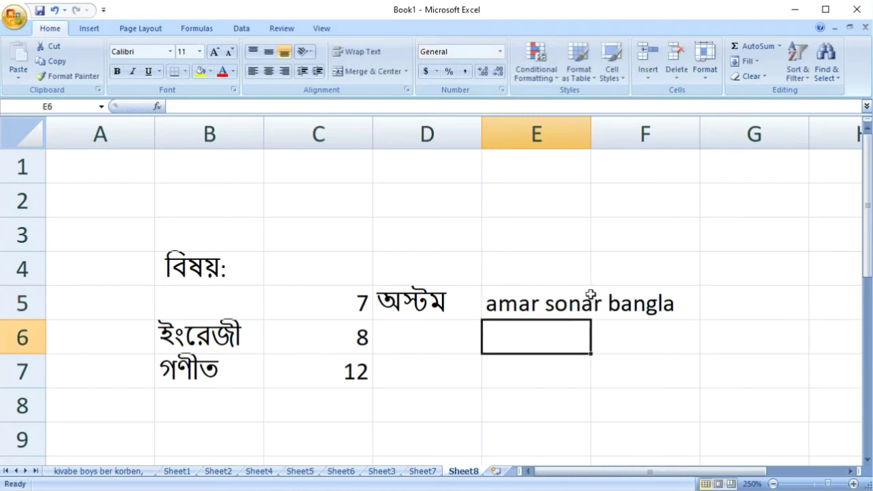
Step: Widen column E until the text in E5 fits inside its cell
click(558, 306)
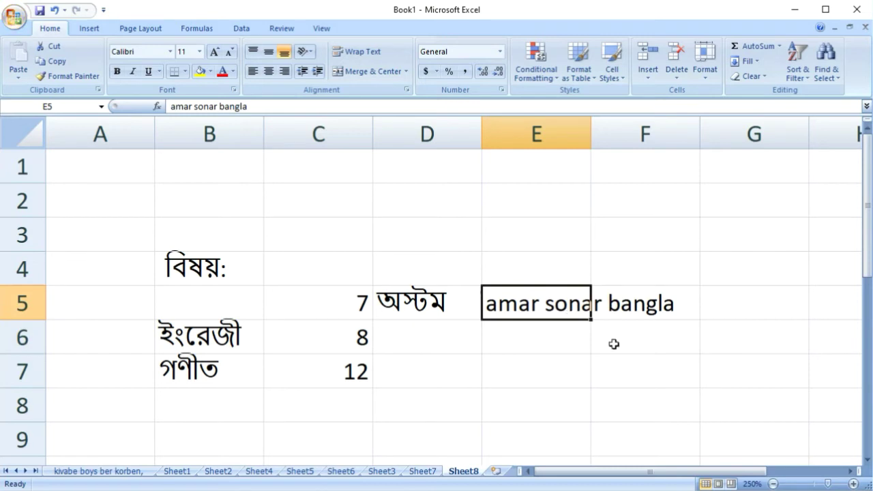
drag(590, 134, 684, 136)
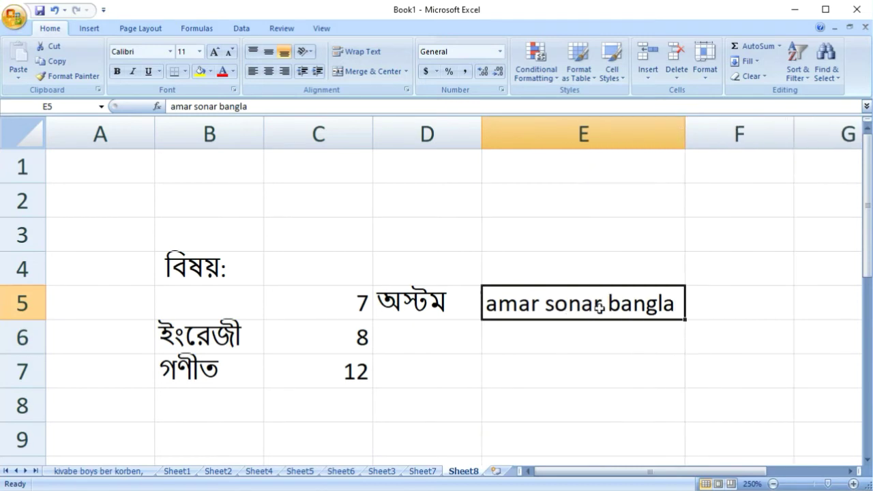
click(706, 271)
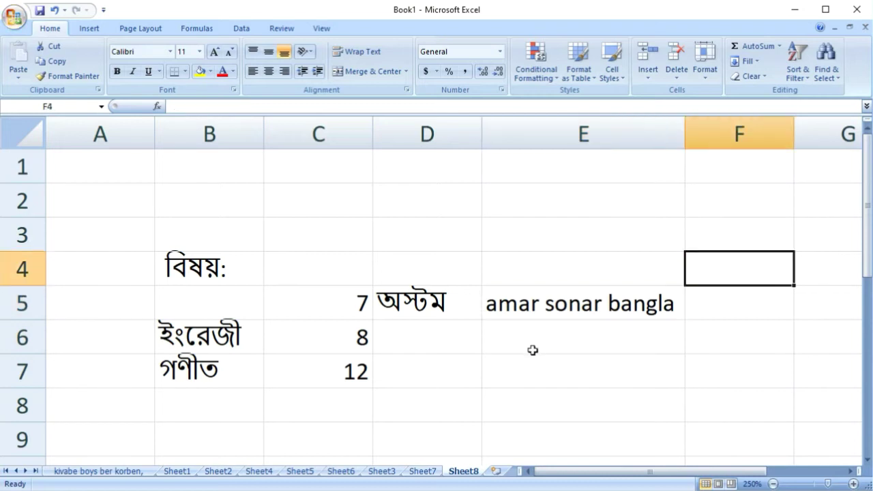
Step: Enter "amar sonar bangla" and, on a second line within the same cell E7, "ami tomay vallo basi"
double_click(533, 366)
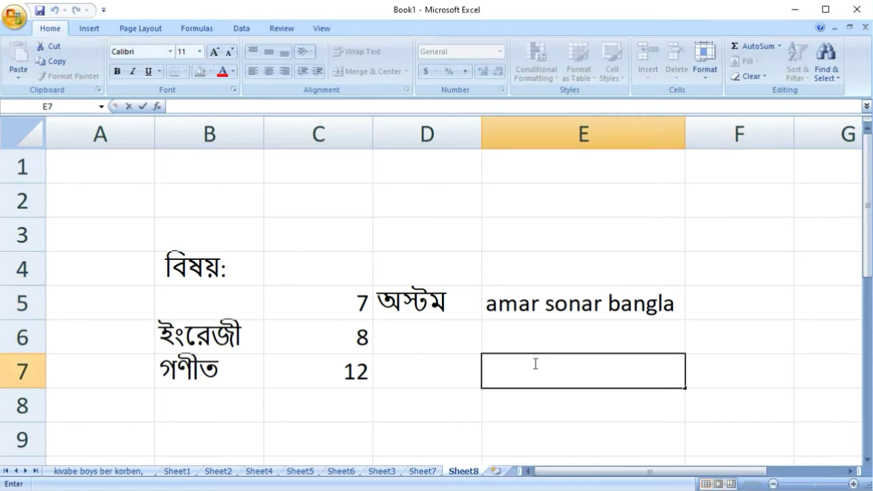
text(amar sona)
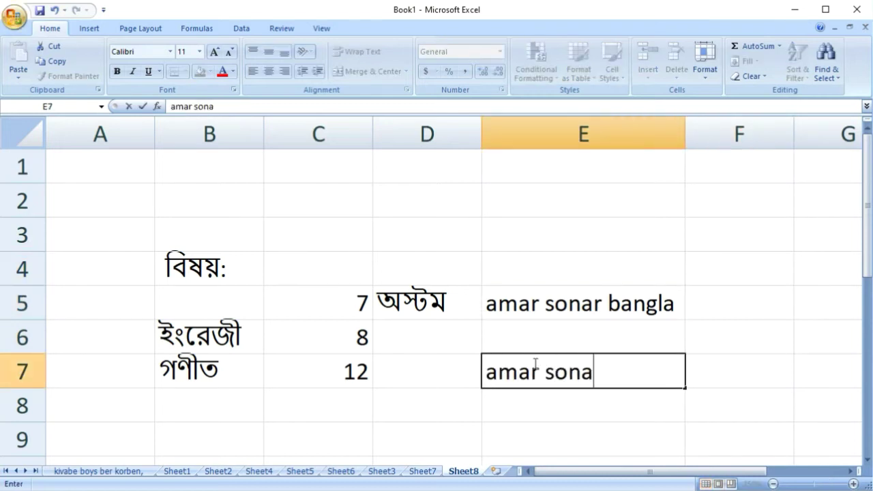
text(r bangla)
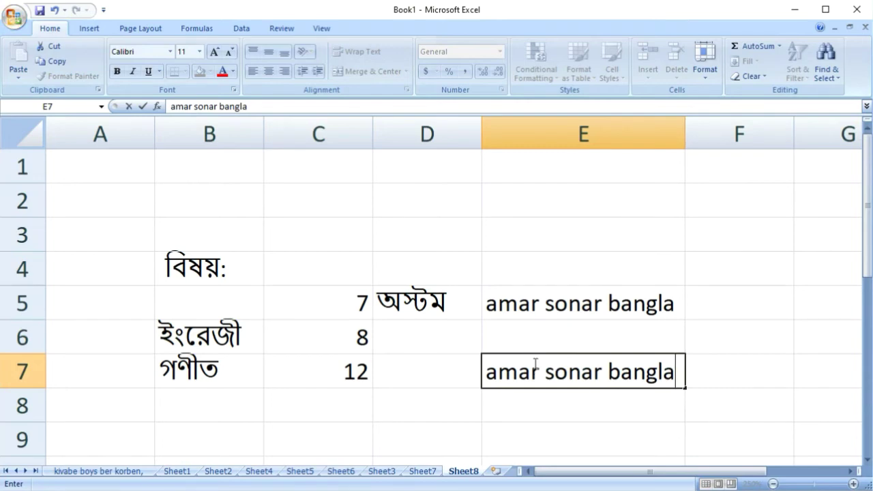
key(alt+Return)
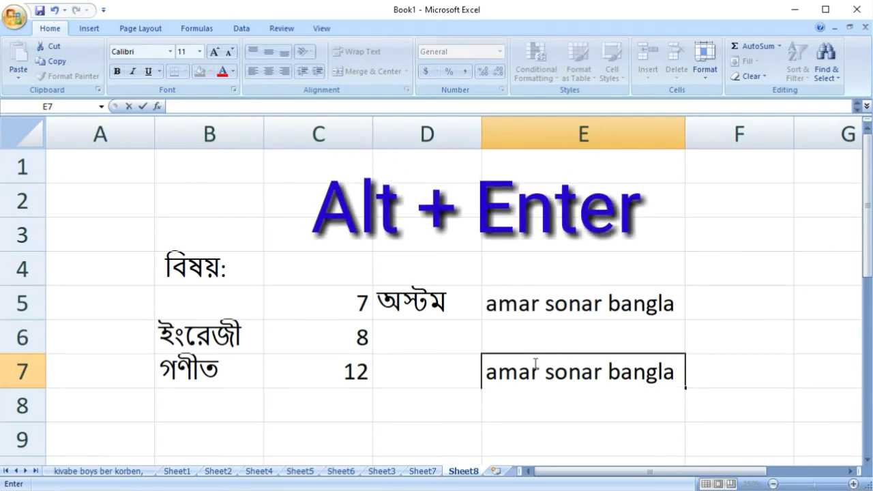
text(ami)
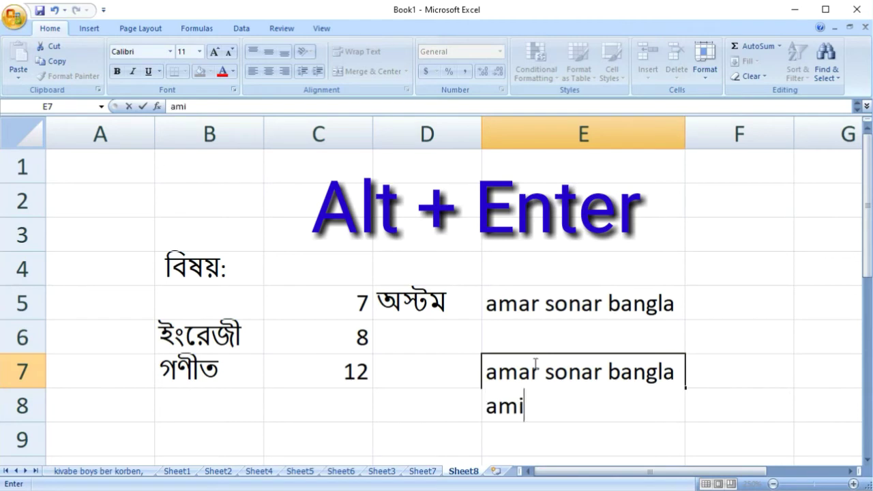
text( tomay )
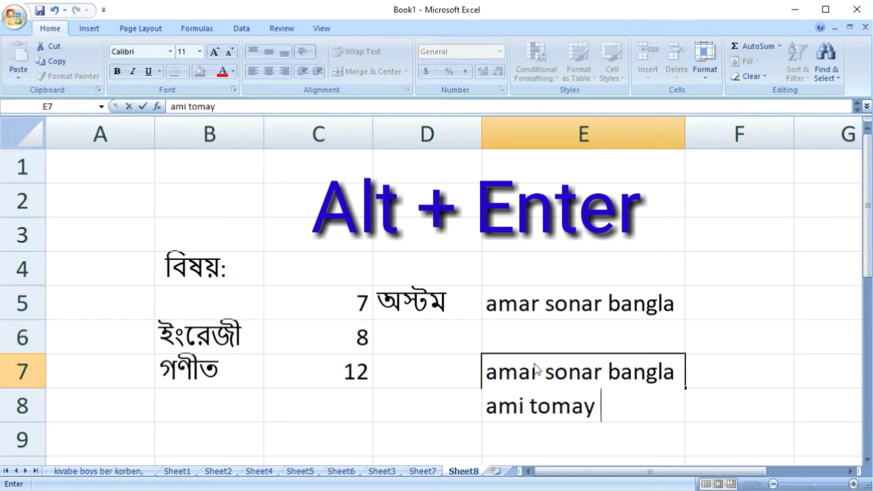
text(vallo basi)
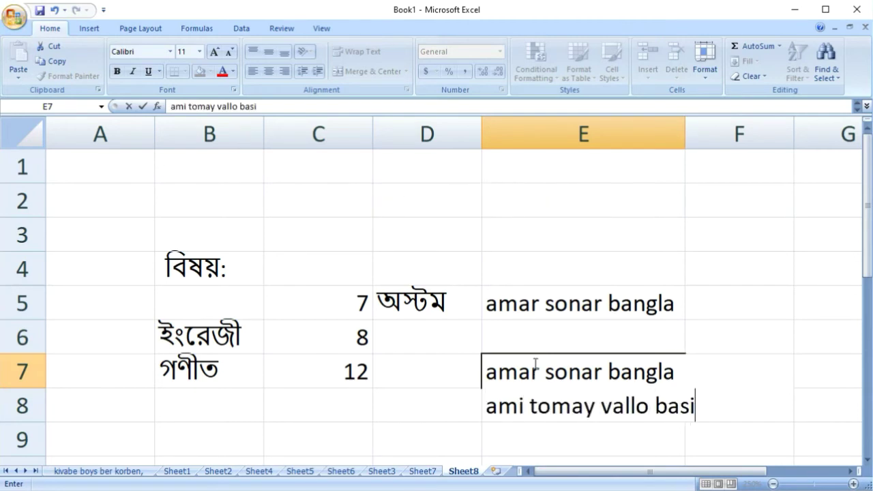
key(ctrl+Return)
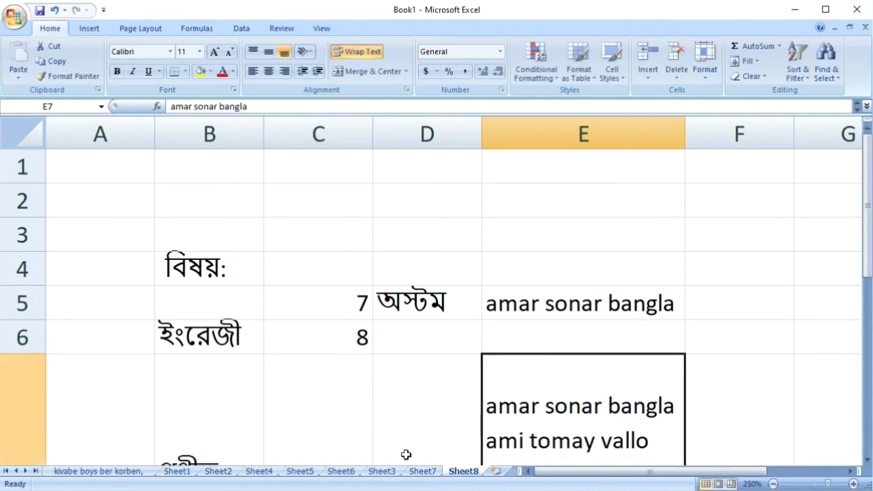
Step: Add a new worksheet and enter a person's first name in cell C4
click(496, 470)
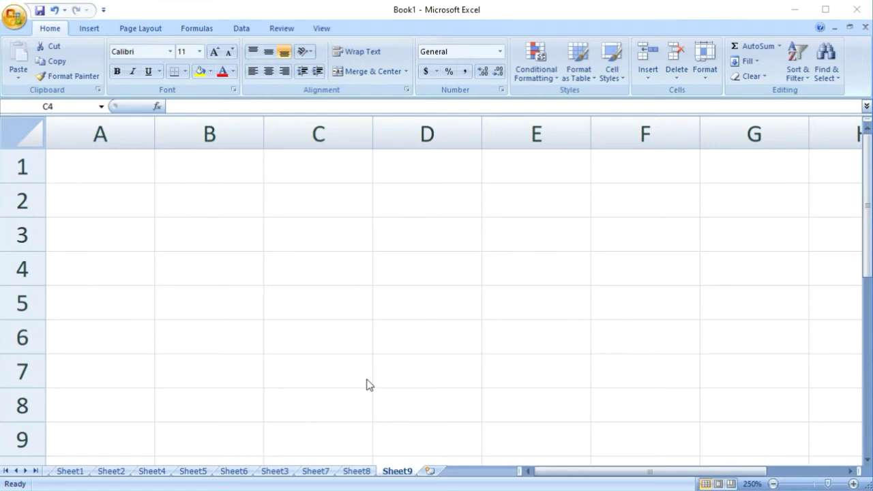
click(324, 265)
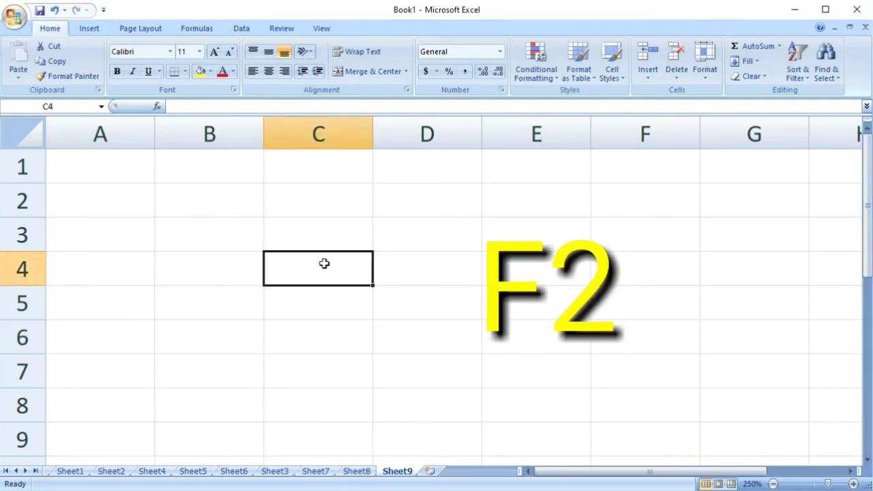
text(S)
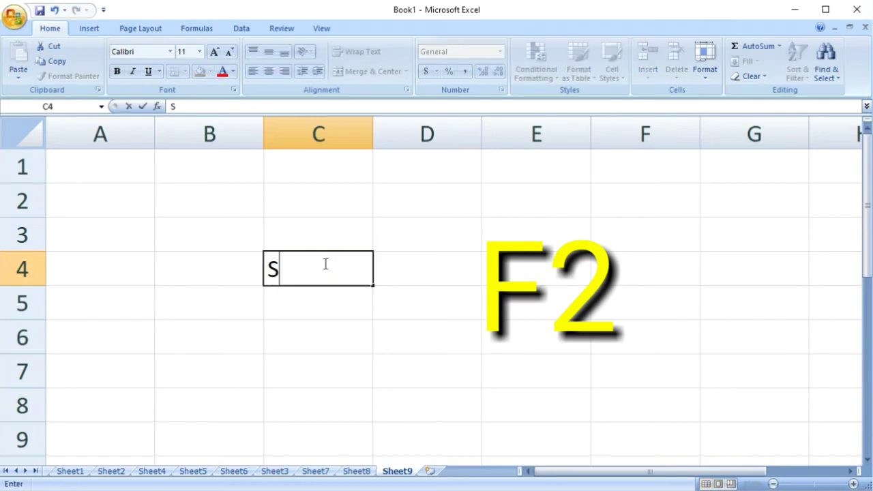
text(hourov)
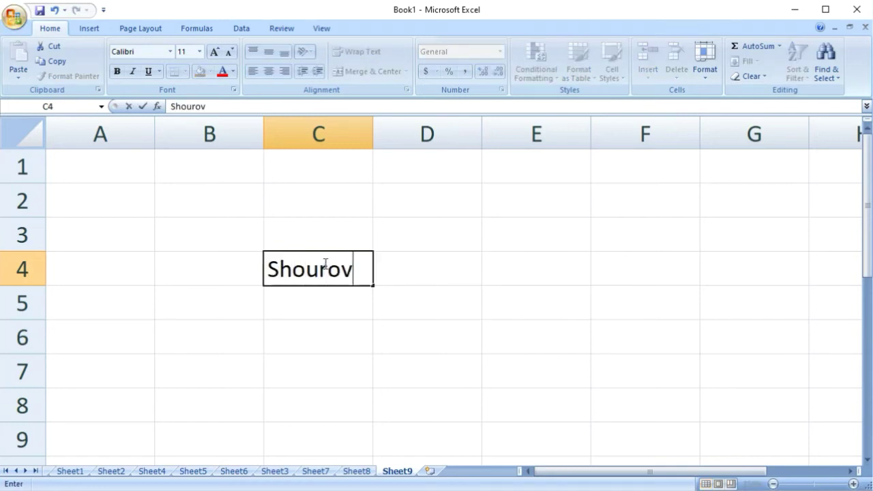
key(Return)
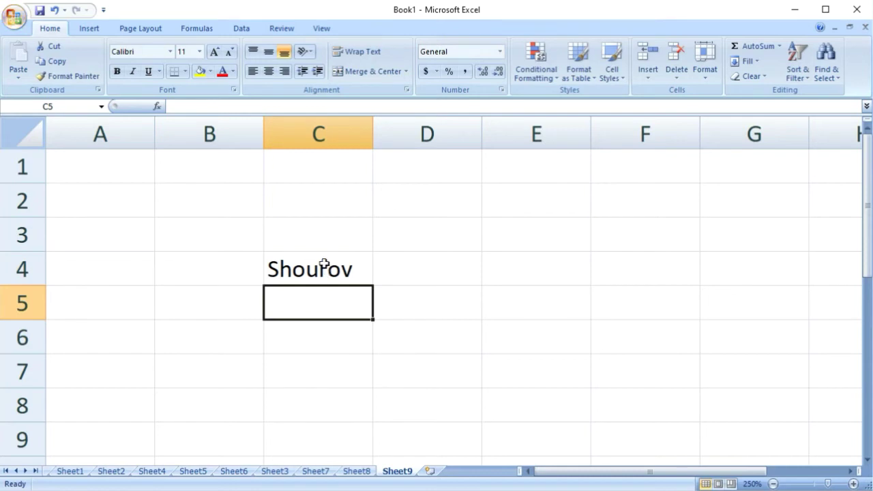
drag(430, 255, 482, 282)
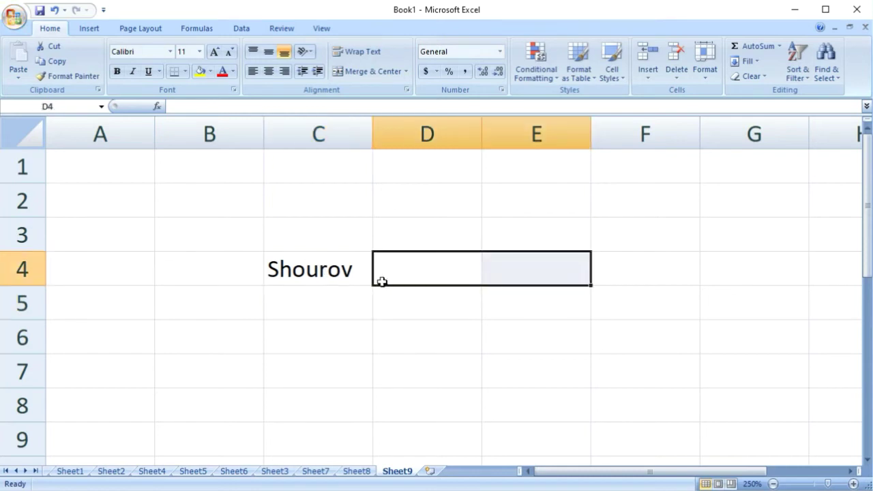
click(303, 276)
click(401, 289)
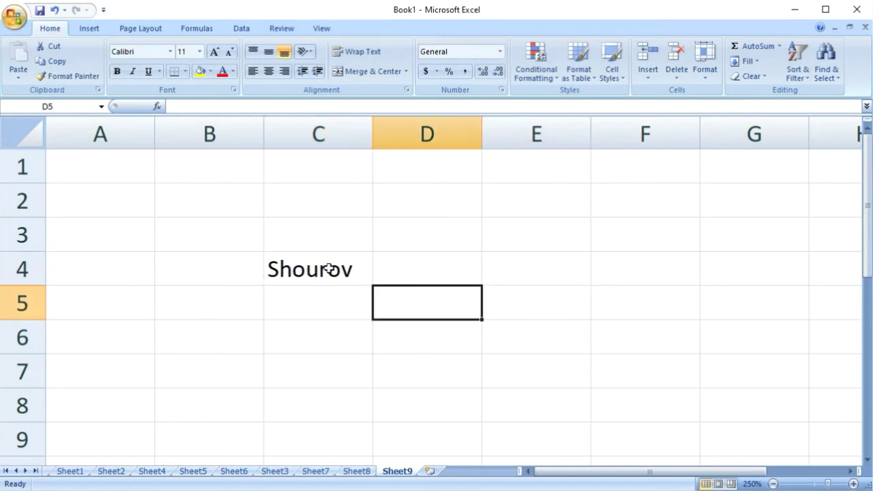
click(306, 268)
click(428, 252)
click(306, 268)
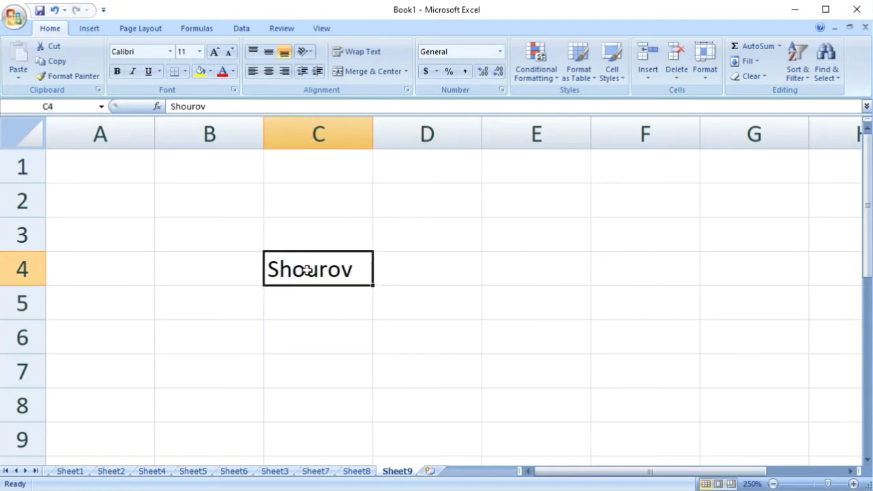
Step: Put cell C4 into edit mode twice, leaving it each time by selecting another cell
double_click(314, 274)
click(522, 243)
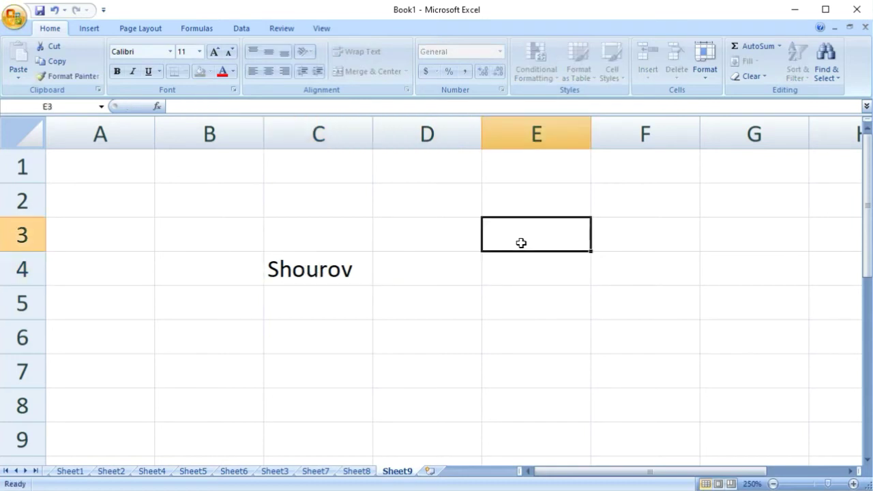
drag(323, 325, 321, 318)
drag(492, 300, 471, 296)
click(320, 270)
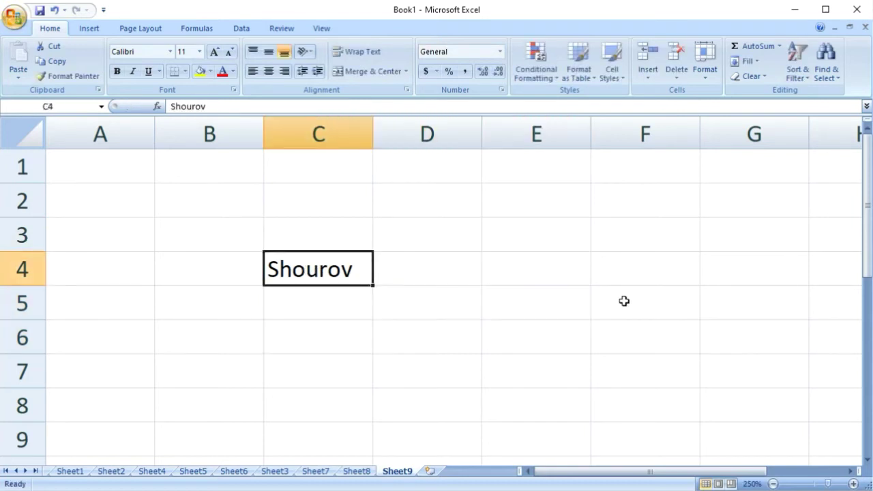
key(F2)
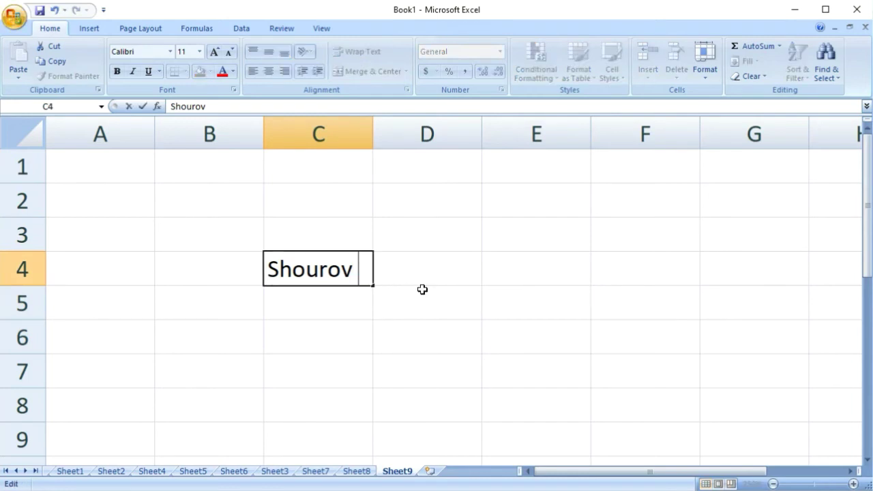
click(335, 314)
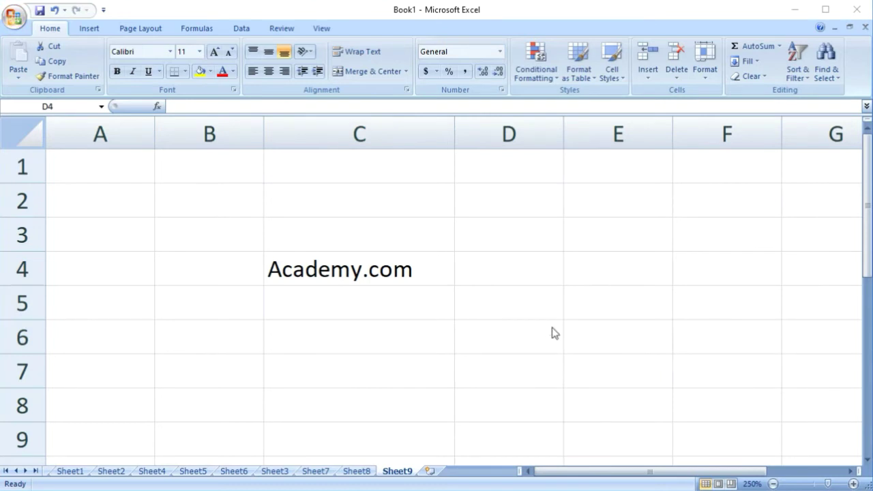
click(513, 271)
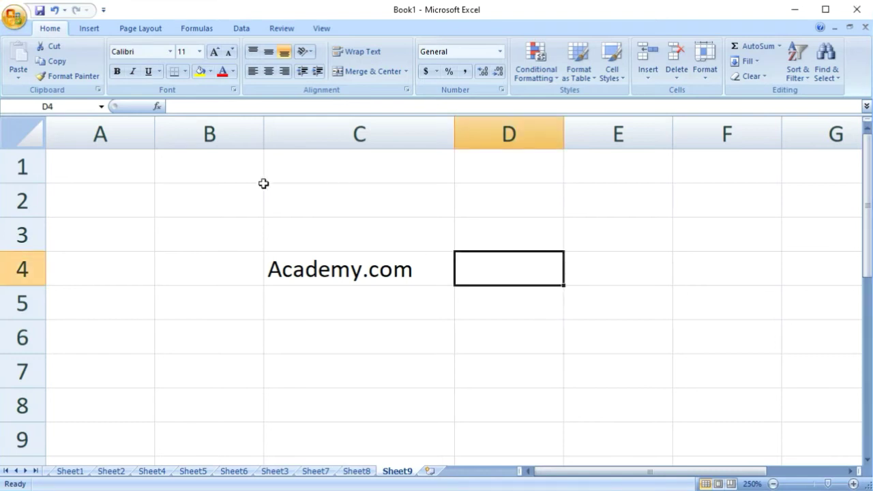
click(242, 28)
click(282, 29)
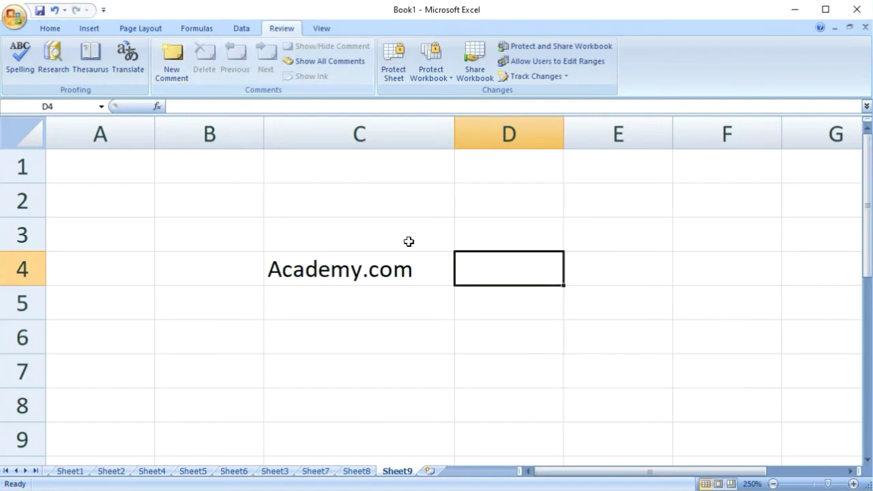
click(374, 306)
click(368, 275)
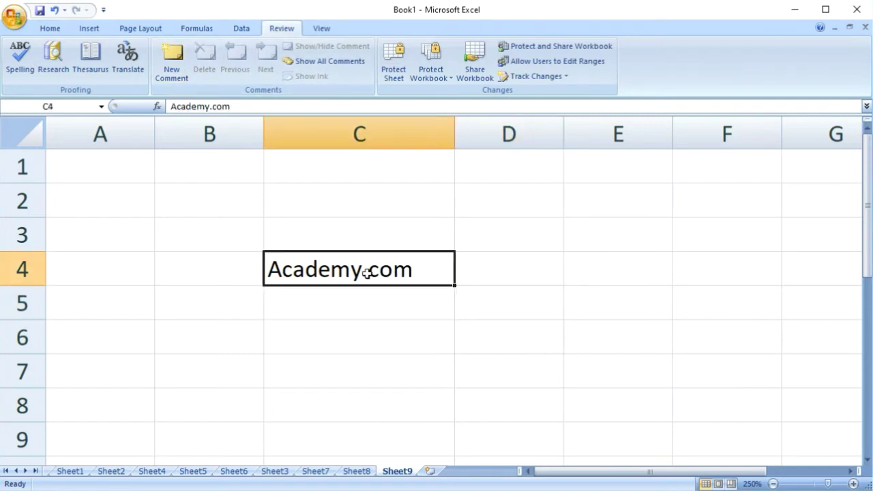
click(493, 317)
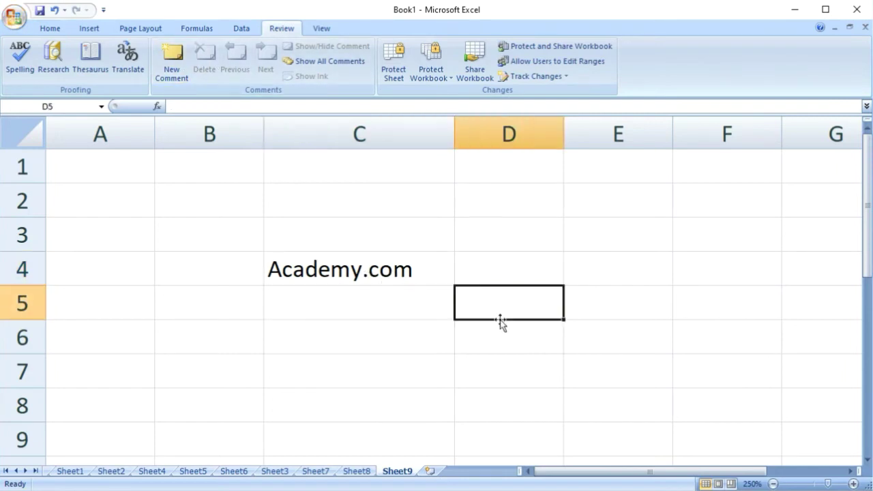
Step: Add a comment reading "Education Chanel" to cell C4
click(344, 274)
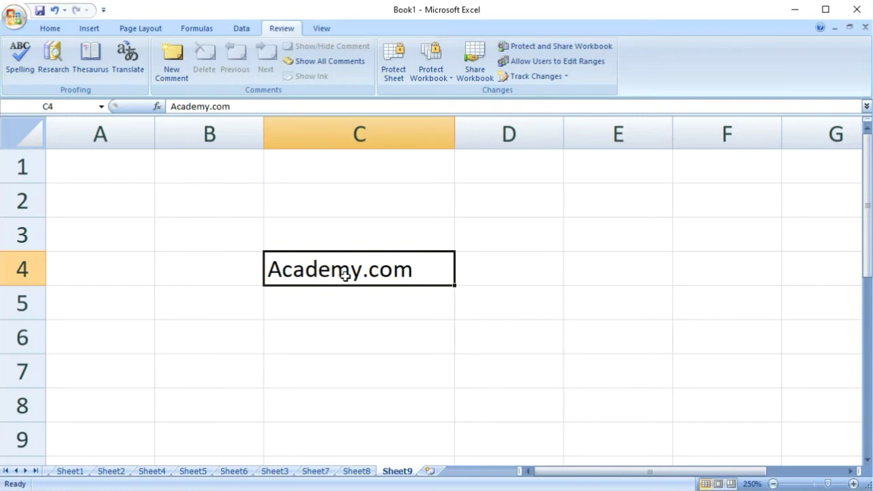
key(shift+F2)
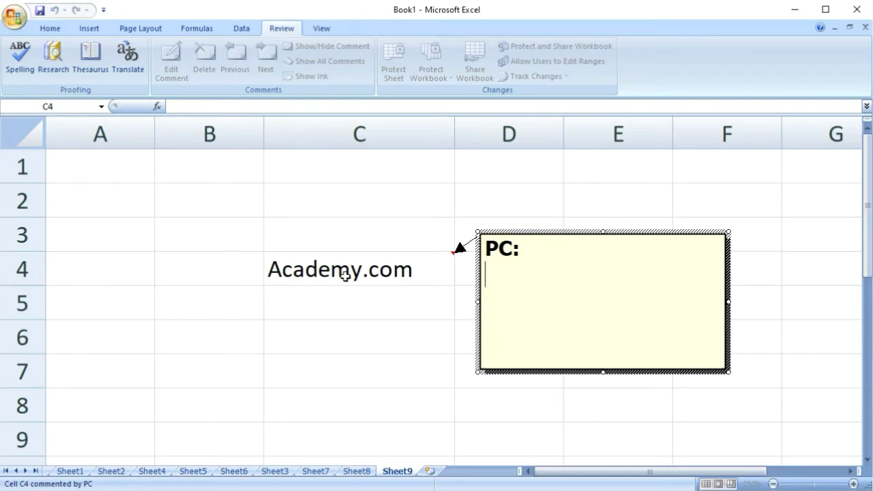
key(Return)
text(F)
key(BackSpace)
text(G)
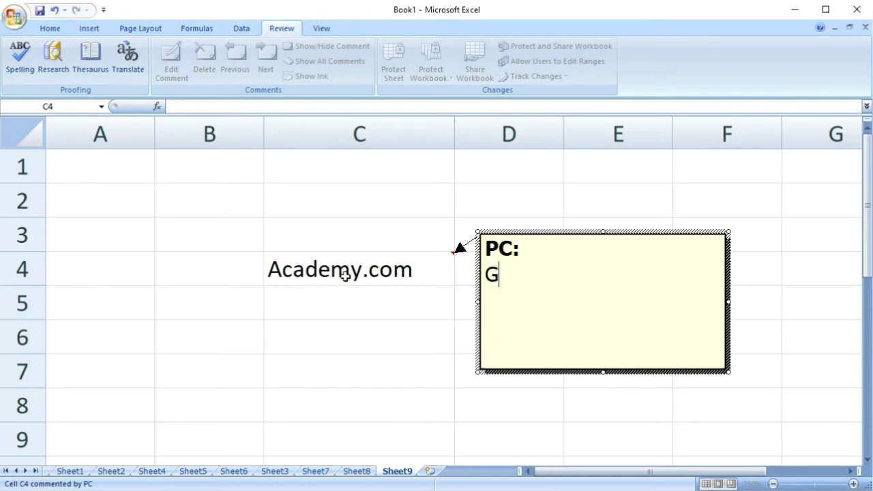
key(BackSpace)
text(E)
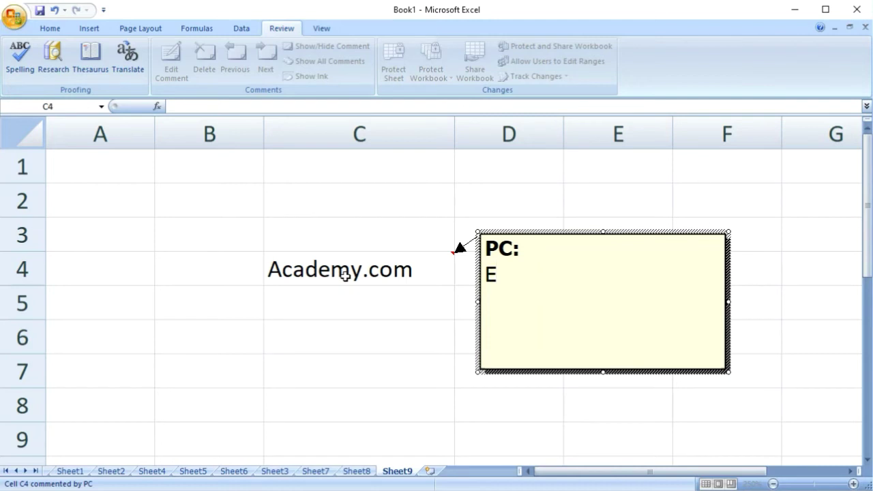
text(dua)
key(BackSpace)
text(ua)
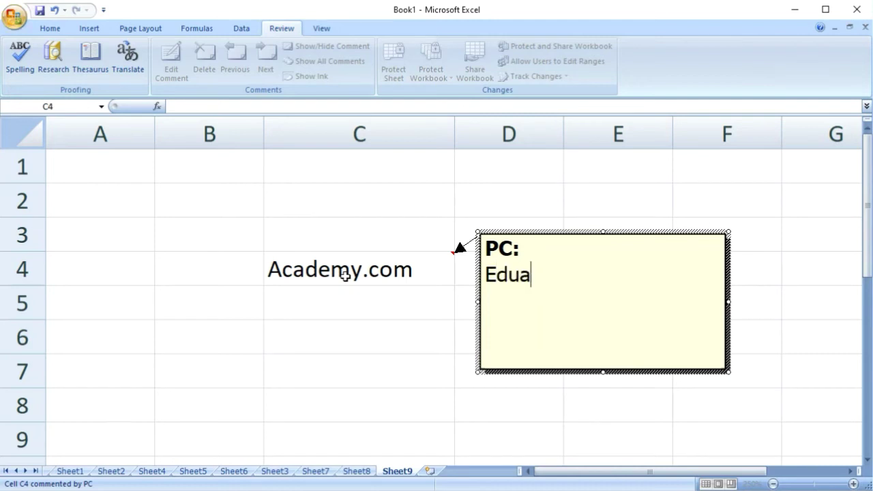
key(BackSpace)
text(cation )
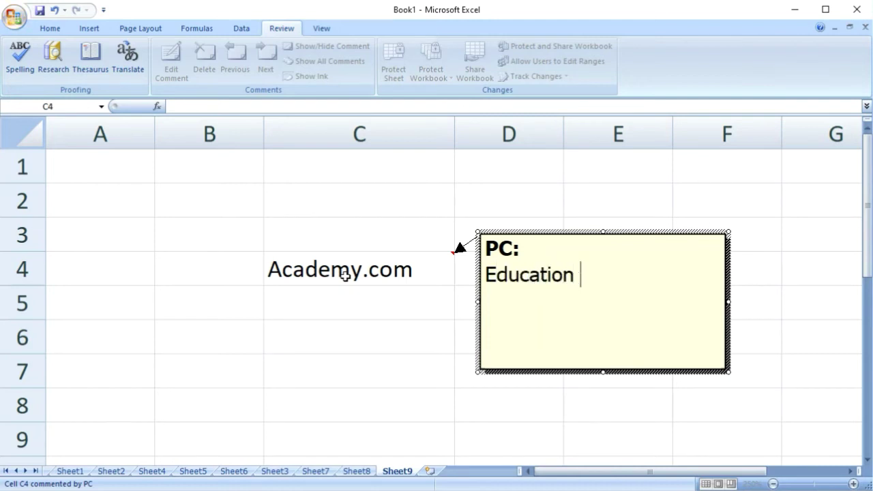
text(Chanel)
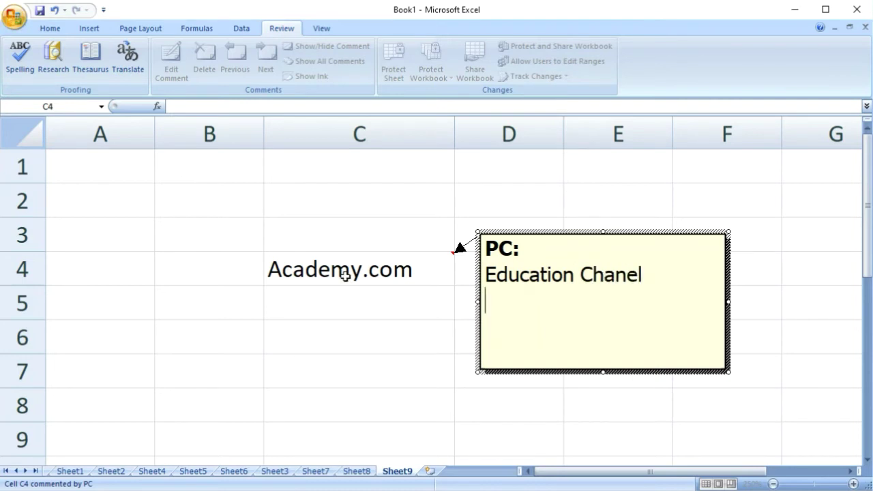
key(Return)
click(545, 436)
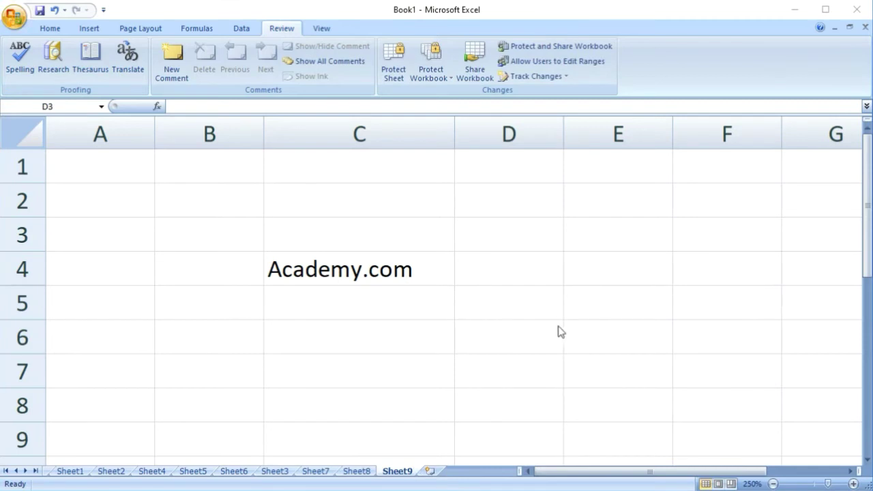
click(476, 239)
click(300, 240)
click(261, 335)
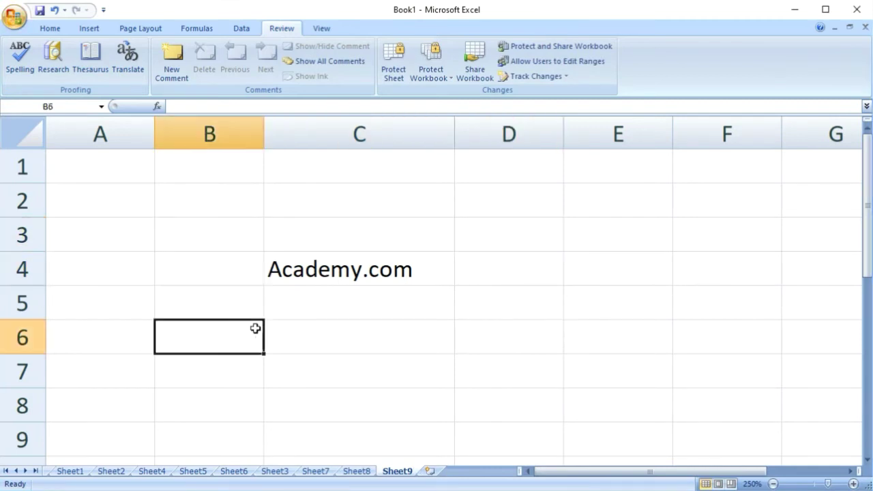
click(506, 296)
click(410, 265)
click(239, 228)
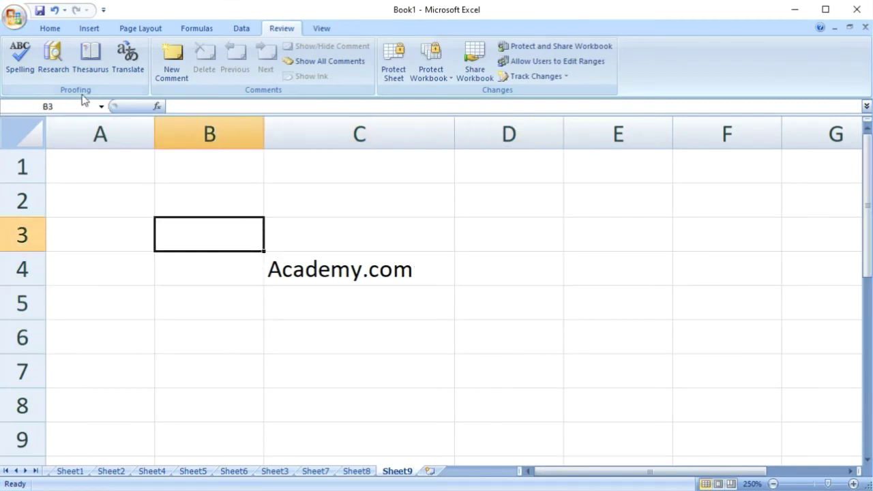
click(49, 28)
click(293, 226)
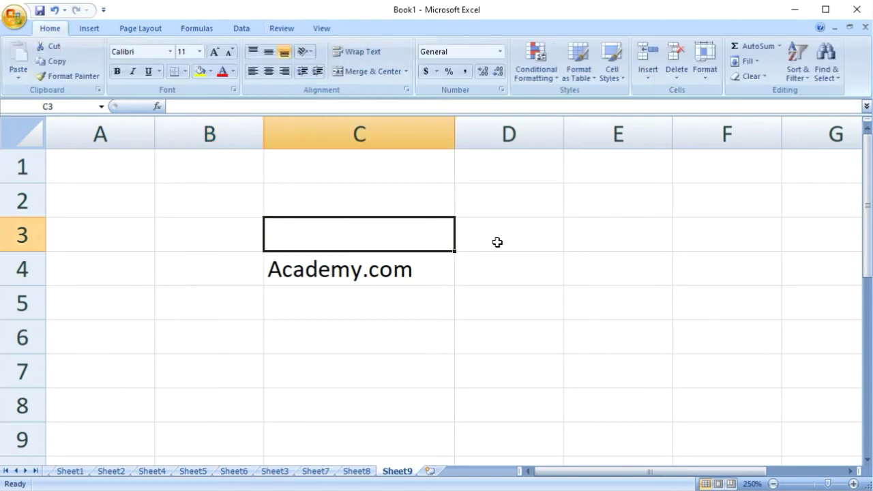
click(497, 242)
click(416, 326)
click(571, 313)
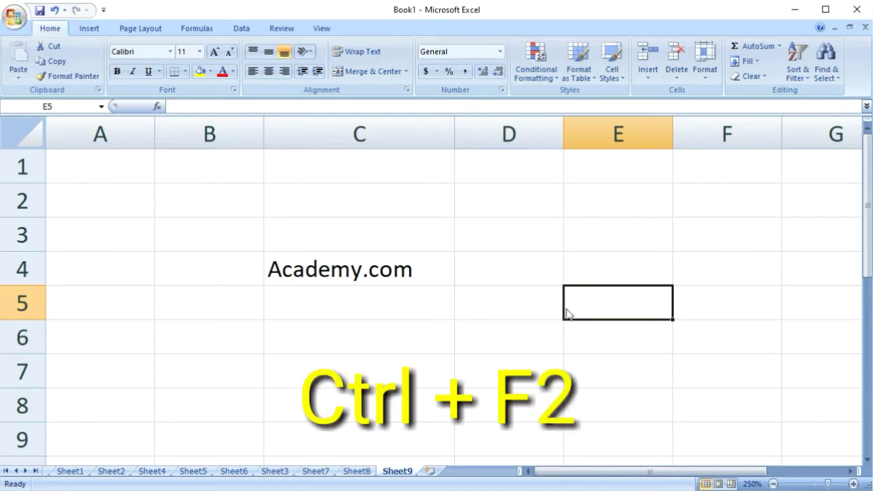
Step: Open the print preview of Sheet9, zoom in on the page, and close the preview
key(ctrl+F2)
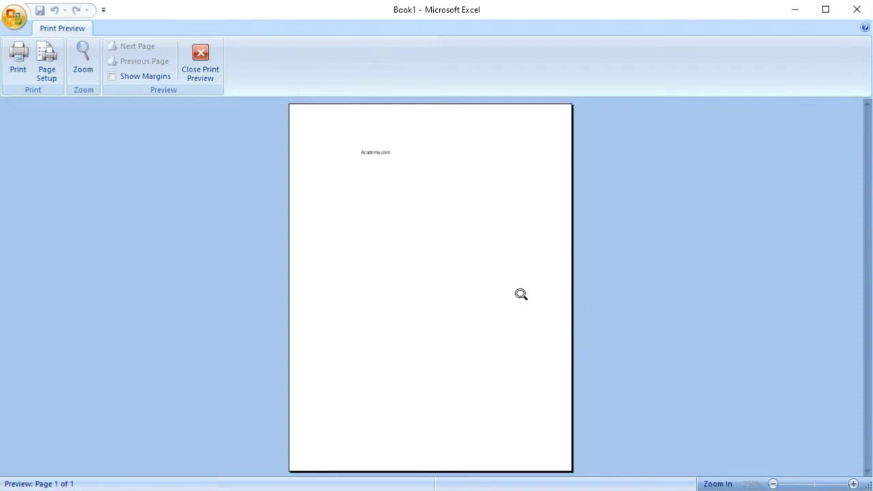
click(482, 284)
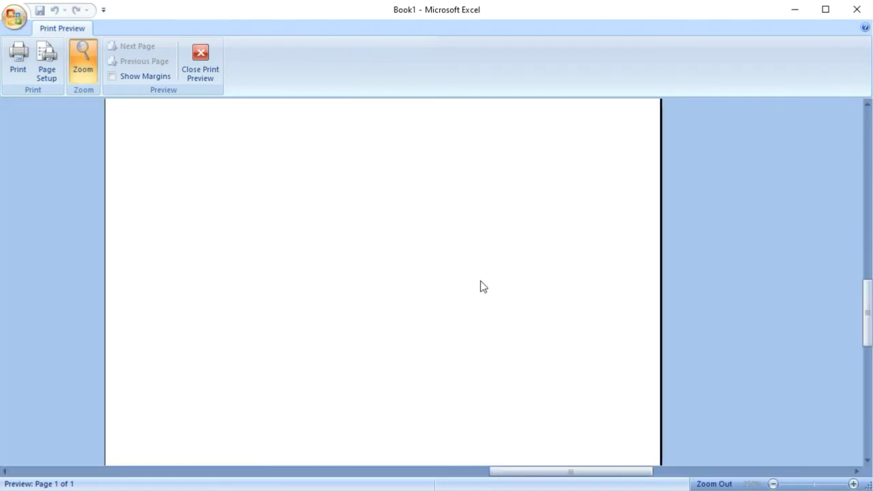
click(207, 58)
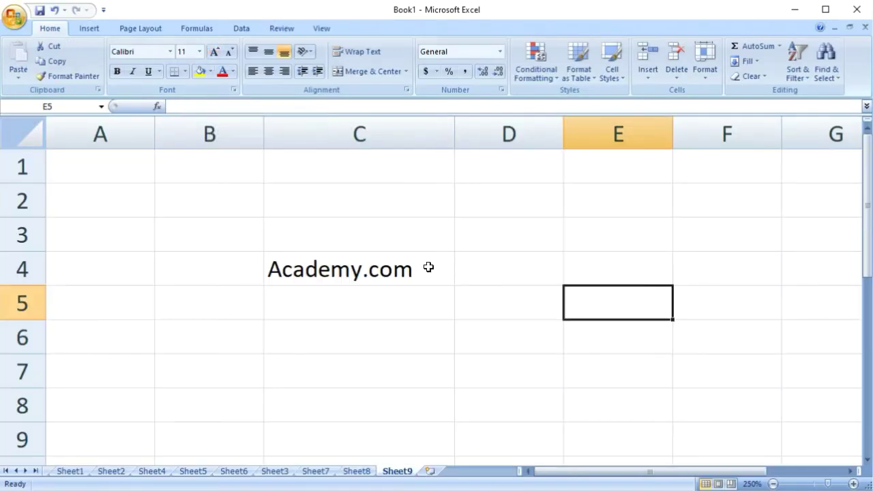
Step: Examine how the contents of Sheet8 are laid out in print preview, then return to Sheet9
click(364, 247)
click(357, 471)
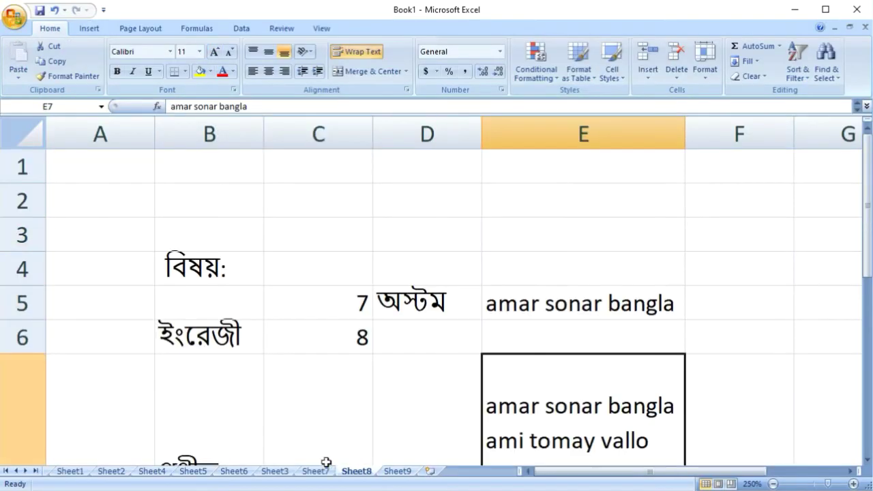
scroll(358, 349, down, 1)
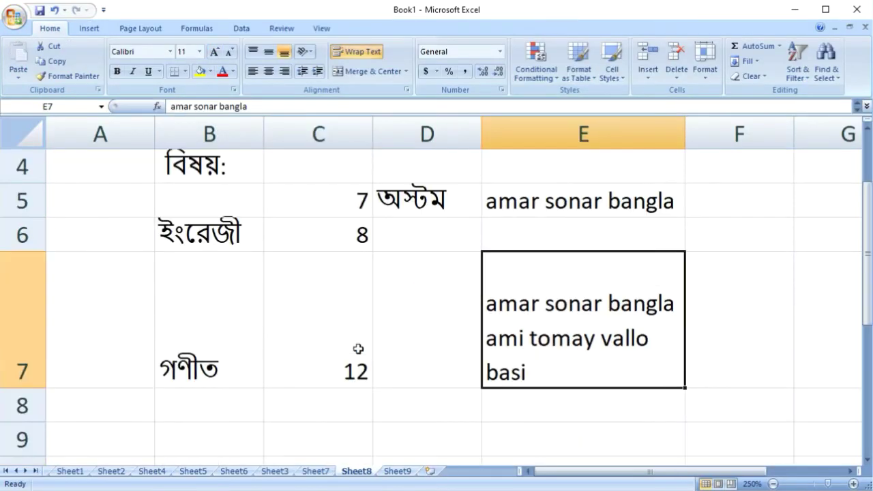
key(ctrl+F2)
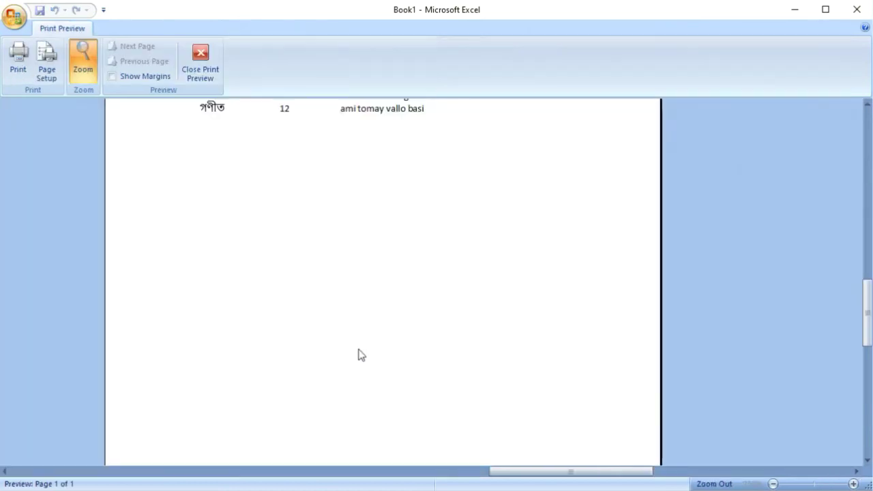
scroll(383, 304, up, 5)
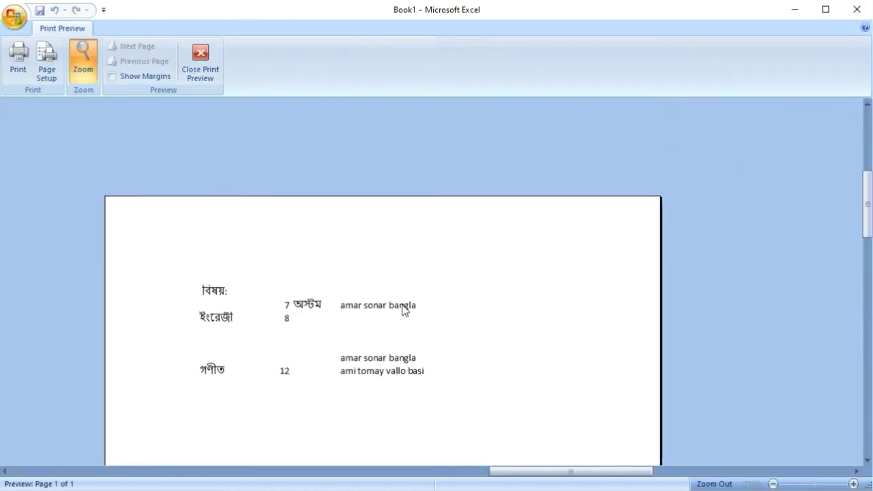
scroll(403, 310, down, 5)
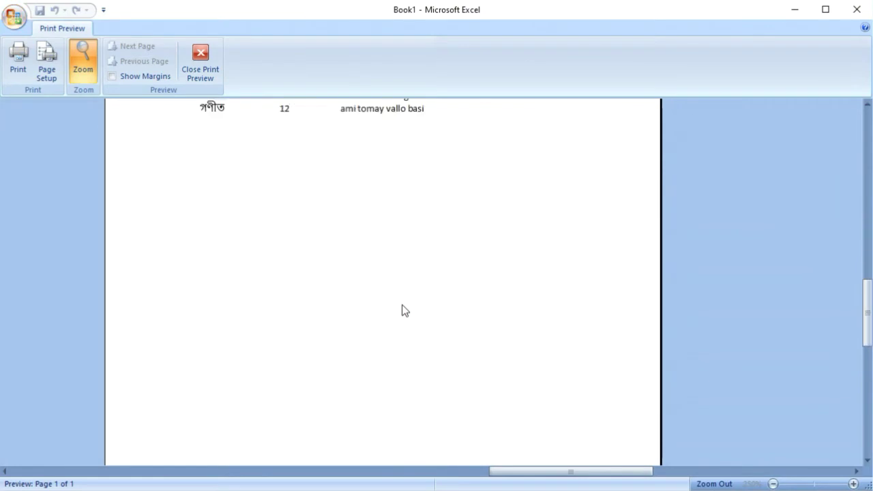
scroll(403, 310, down, 4)
scroll(403, 310, up, 5)
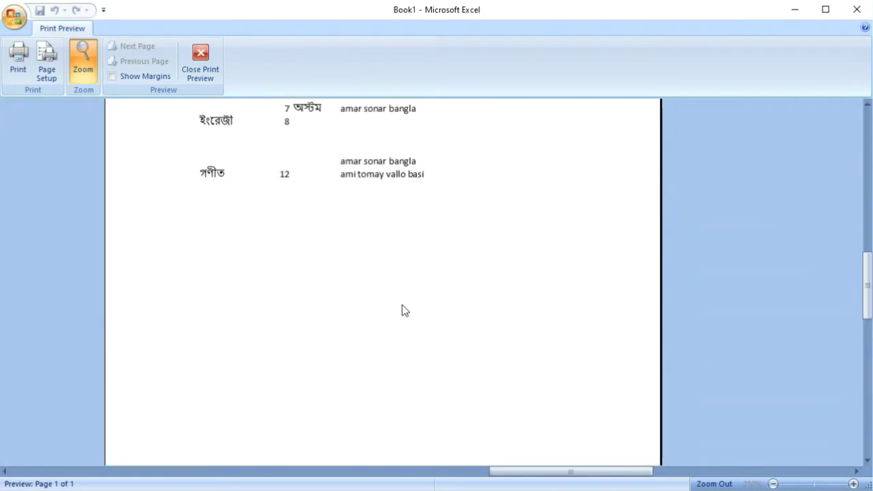
scroll(403, 310, up, 6)
scroll(403, 310, down, 1)
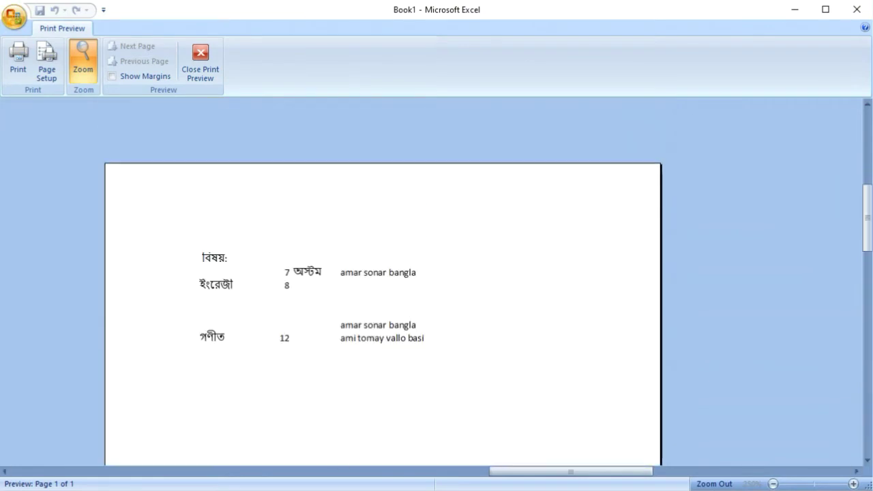
scroll(290, 318, down, 1)
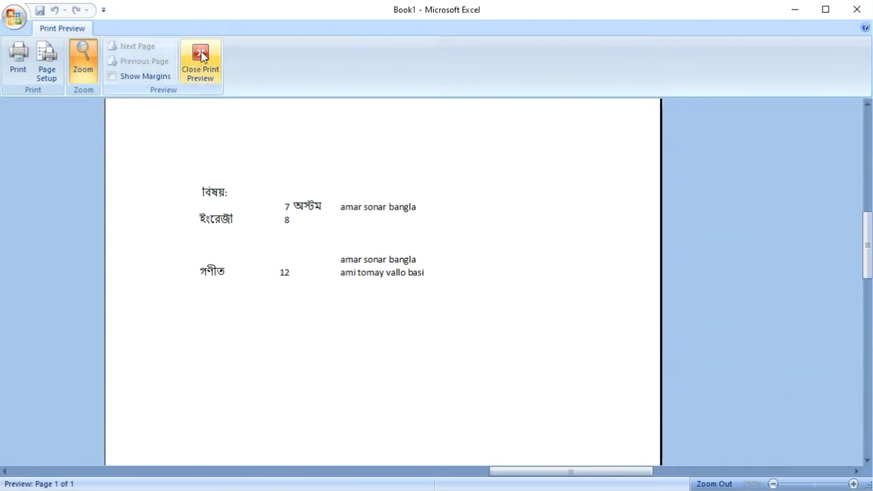
click(201, 60)
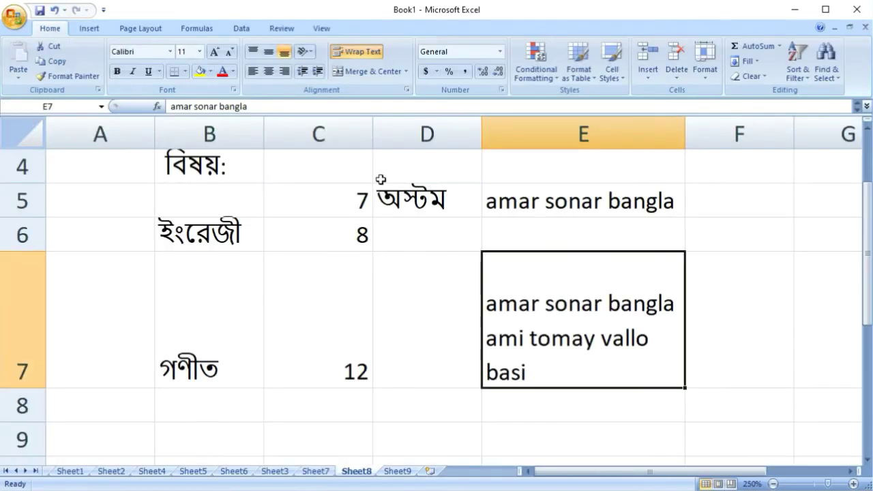
scroll(394, 377, up, 1)
click(409, 470)
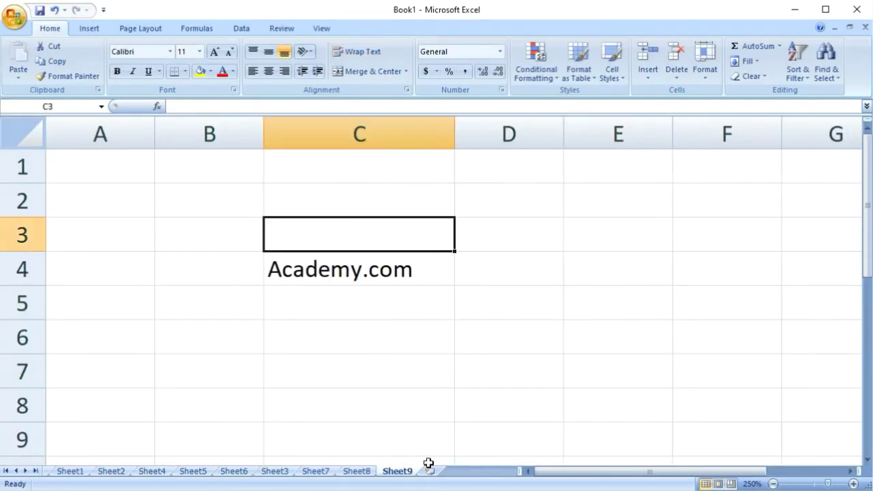
click(391, 318)
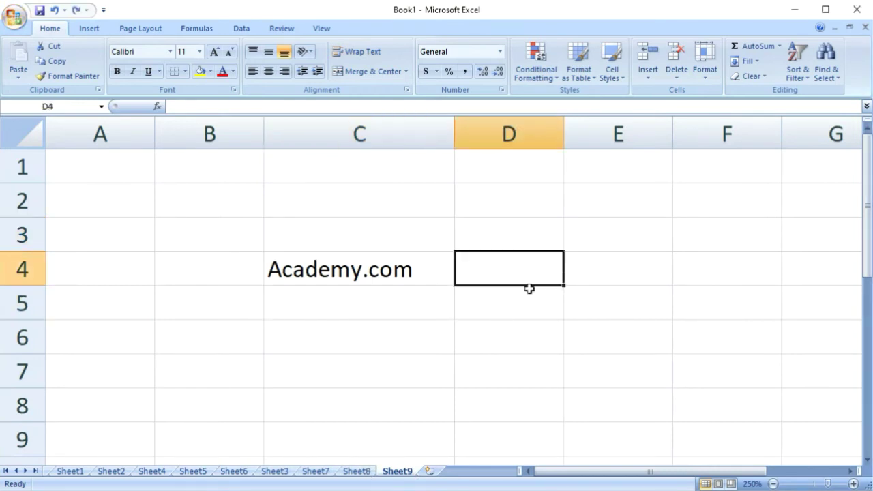
click(357, 268)
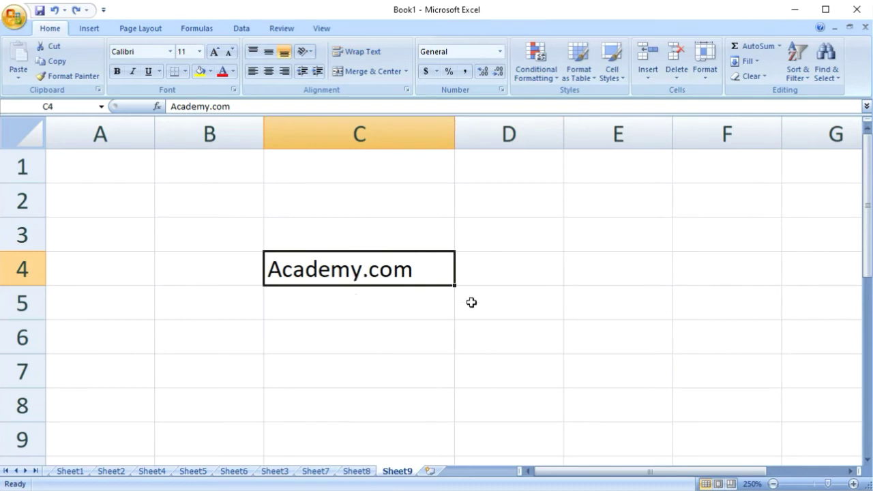
click(498, 272)
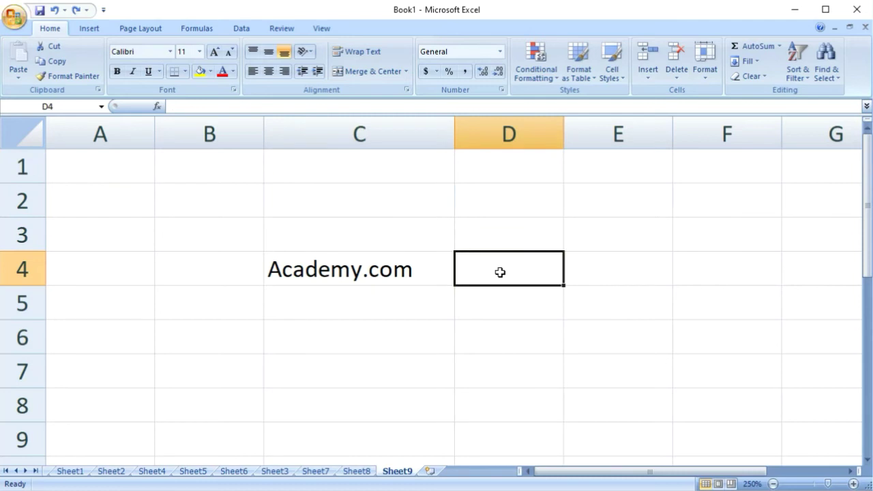
Step: Widen column D on Sheet9 to a little over twice its width and select cell D4
drag(563, 134, 695, 131)
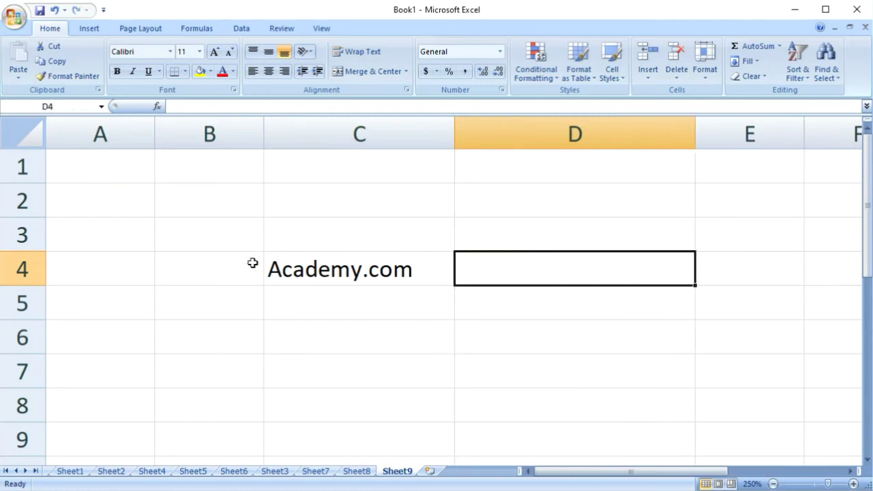
click(376, 272)
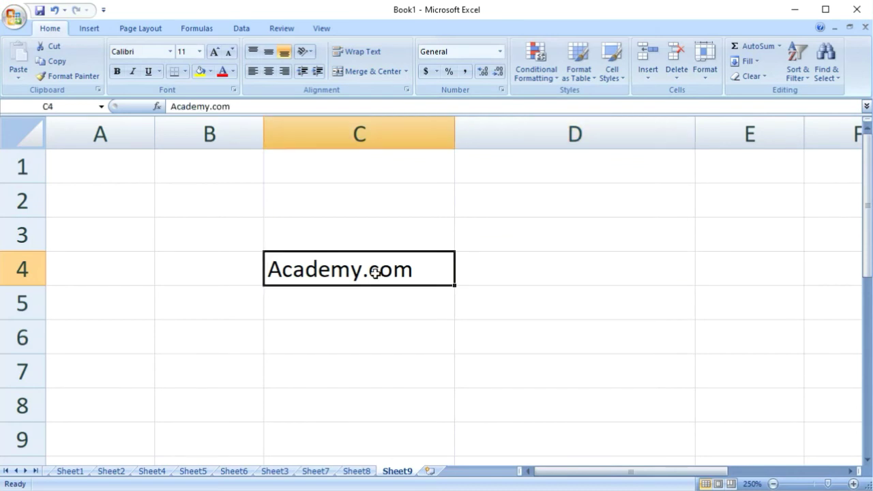
click(533, 270)
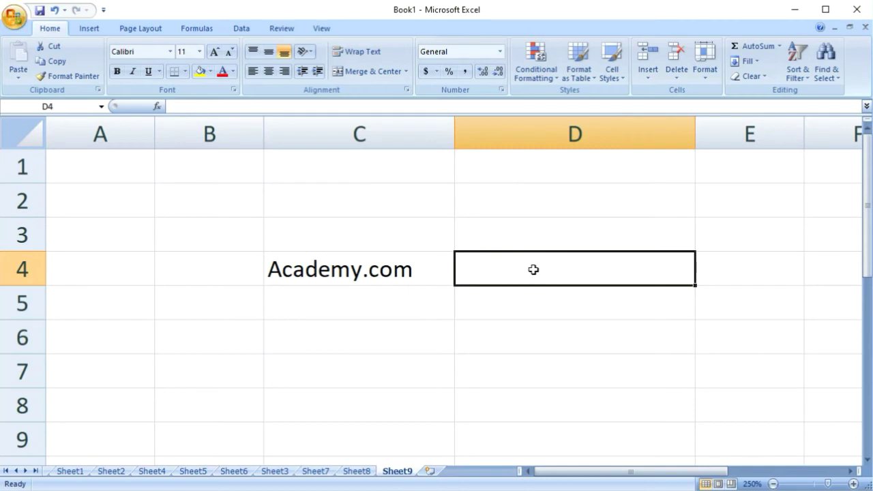
Step: Fill cell D4 on Sheet9 with the content of the neighbouring cell C4
key(ctrl+r)
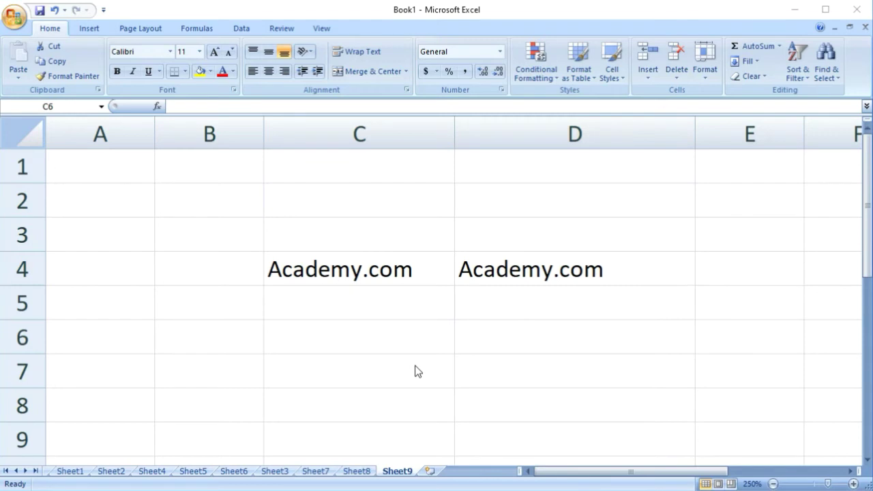
scroll(417, 371, down, 1)
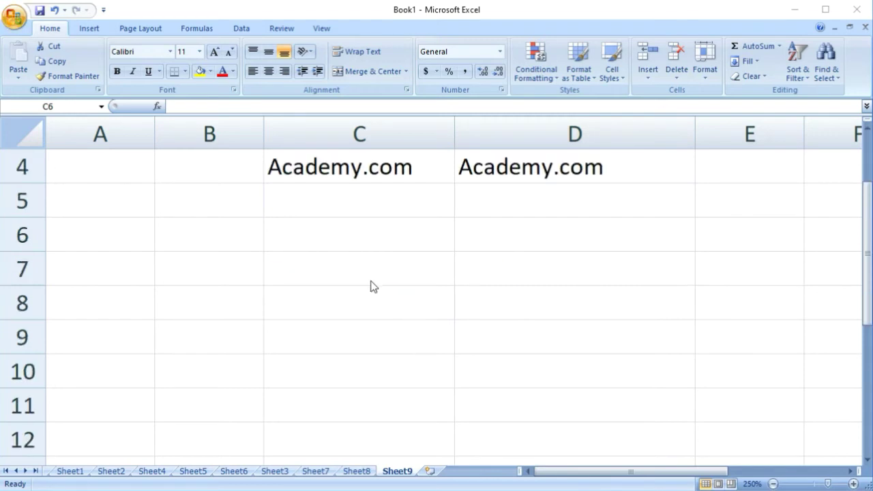
click(361, 247)
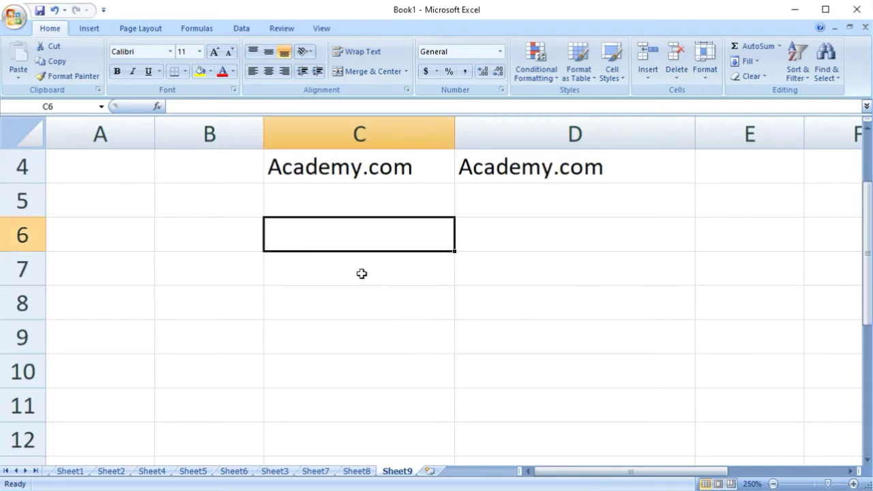
Step: Insert the current date in cell C8 of Sheet9 and commit the entry
click(354, 289)
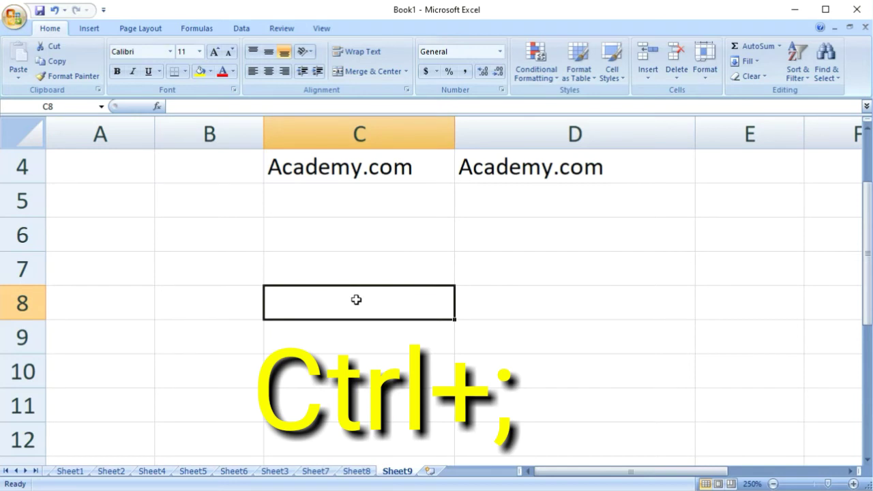
key(ctrl+semicolon)
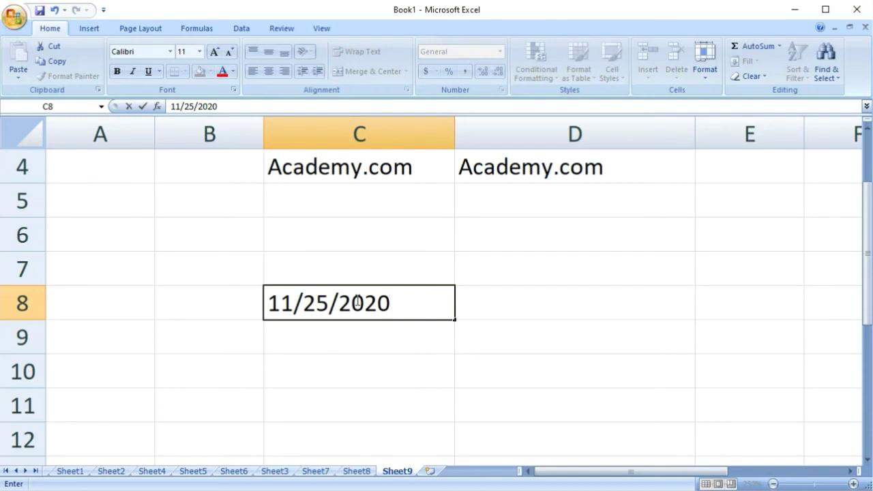
click(552, 323)
click(408, 338)
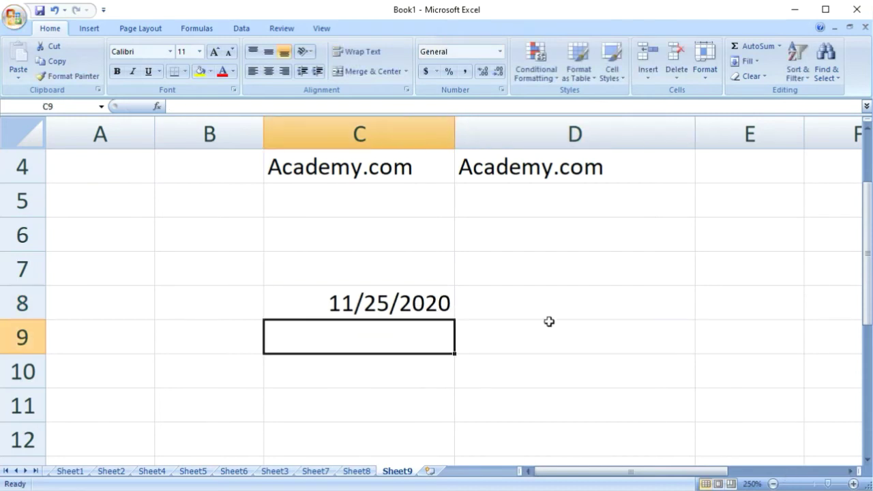
click(551, 357)
click(557, 308)
scroll(555, 330, down, 1)
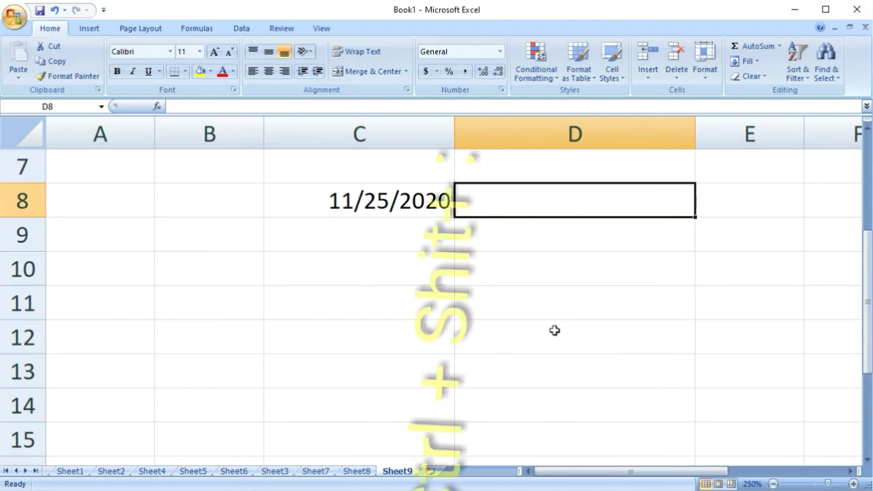
key(ctrl+semicolon)
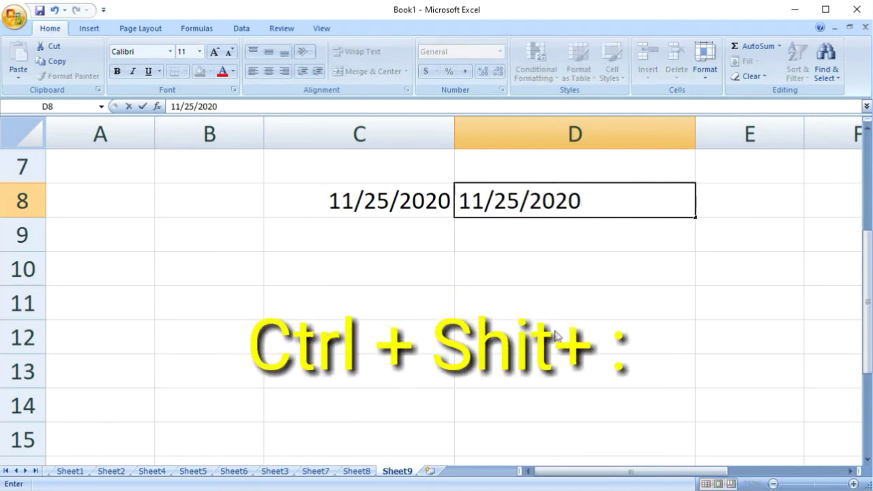
key(ctrl+semicolon)
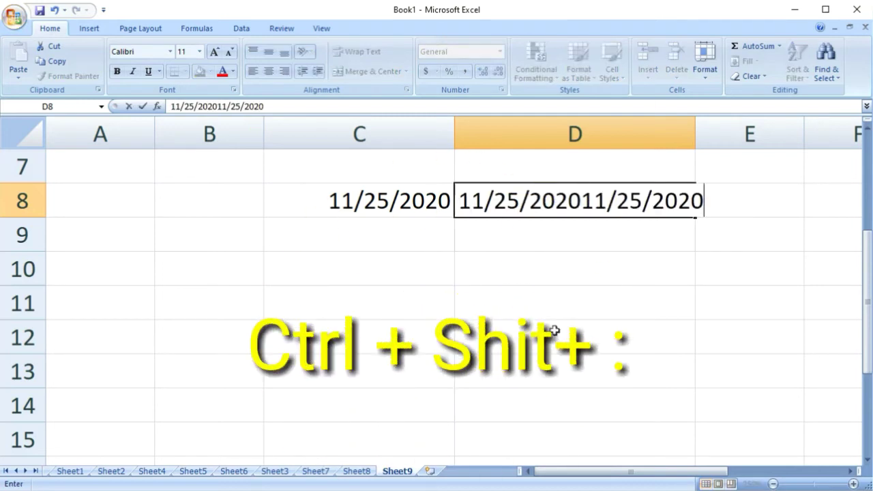
key(BackSpace)
key(BackSpace)
key(BackSpace)
key(BackSpace)
key(BackSpace)
key(BackSpace)
key(BackSpace)
key(BackSpace)
key(BackSpace)
key(BackSpace)
key(BackSpace)
key(BackSpace)
key(BackSpace)
key(BackSpace)
key(BackSpace)
key(BackSpace)
key(BackSpace)
key(BackSpace)
key(BackSpace)
key(BackSpace)
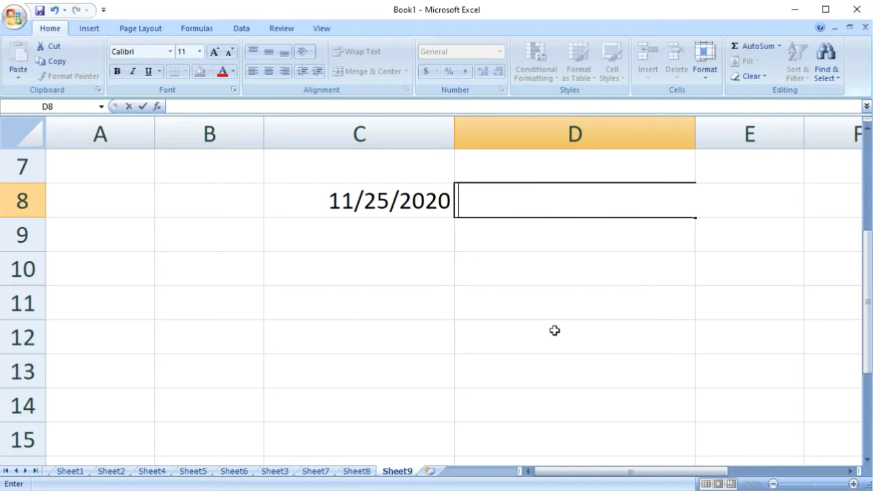
Step: Insert the current time in cell D8 of Sheet9
key(ctrl+shift+semicolon)
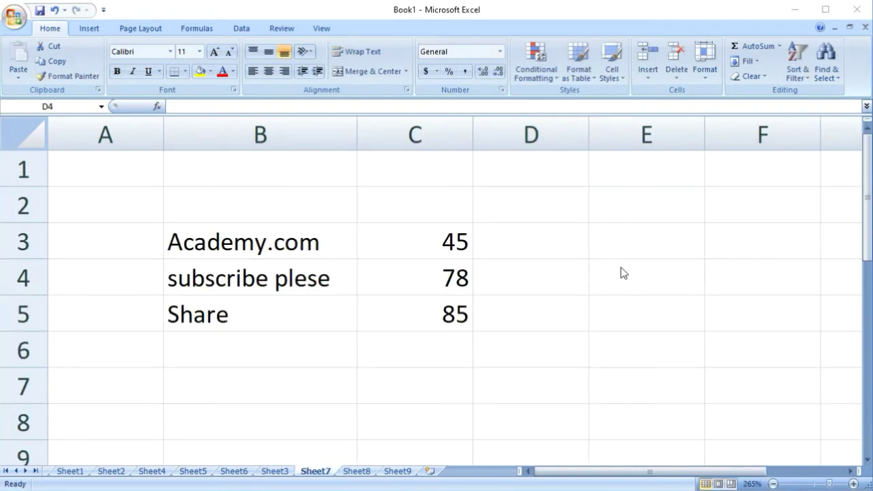
Step: Create a default chart on its own sheet with the empty cell E2 of Sheet7 selected
click(89, 28)
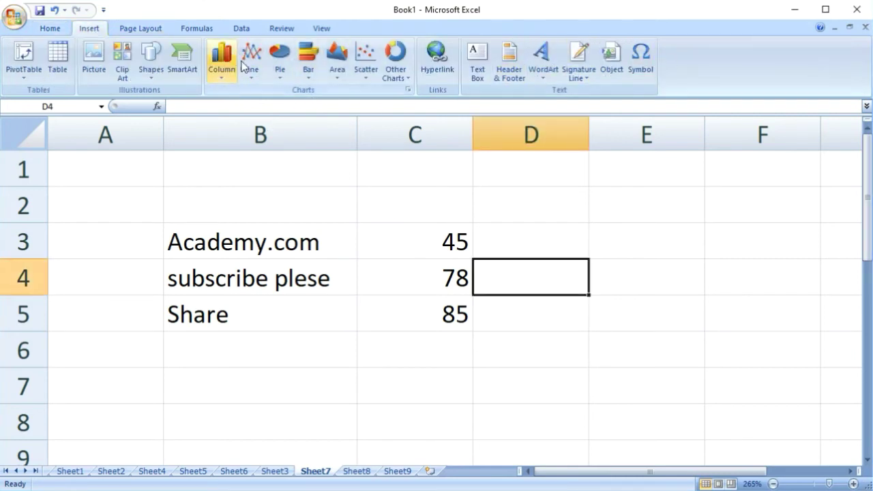
click(608, 240)
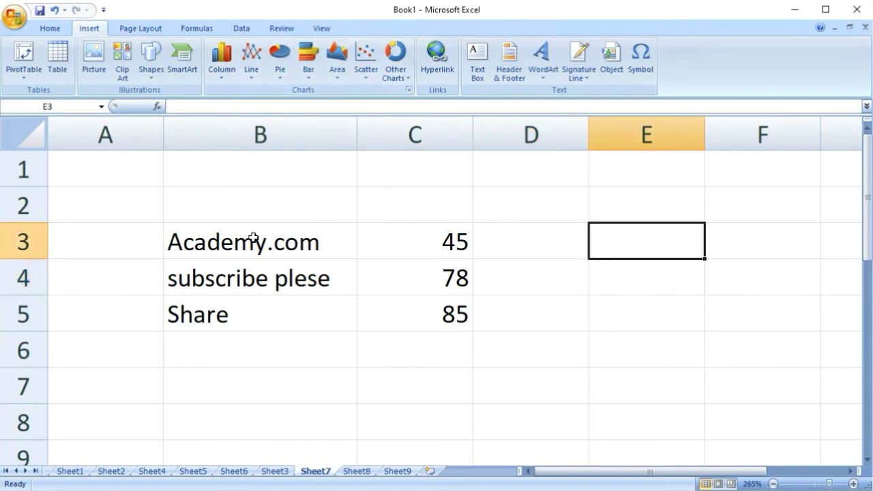
click(264, 206)
click(590, 216)
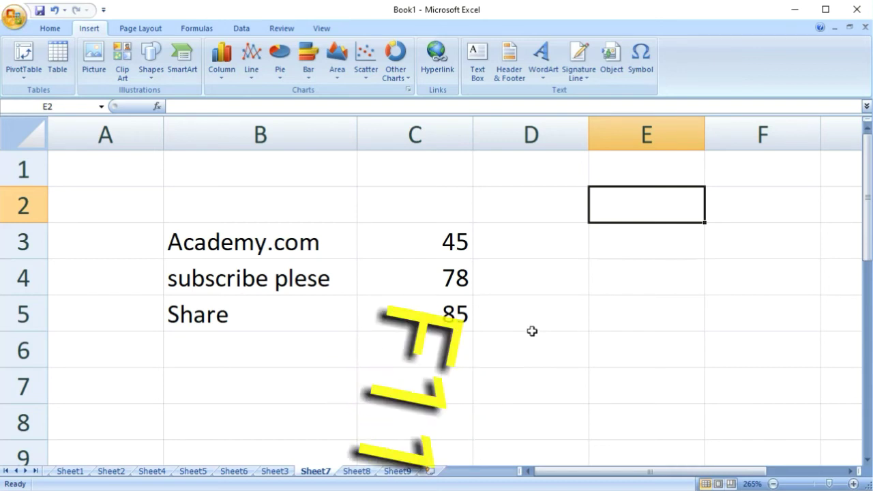
key(F11)
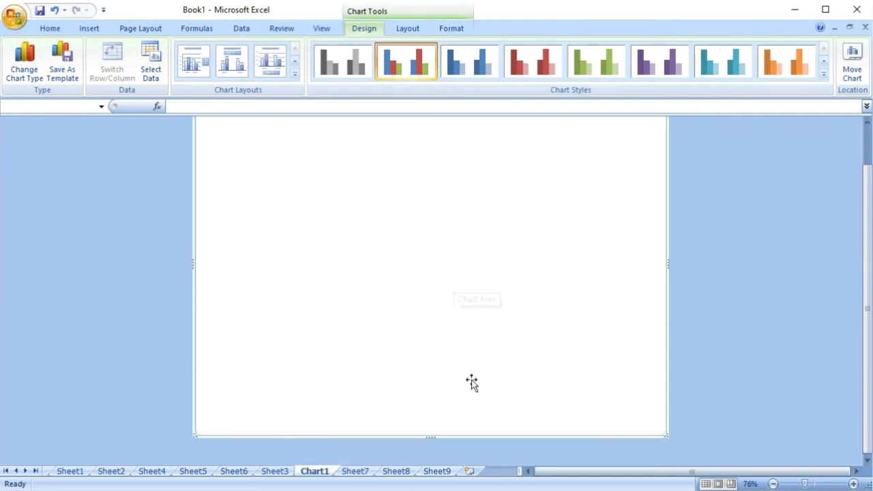
scroll(483, 323, up, 1)
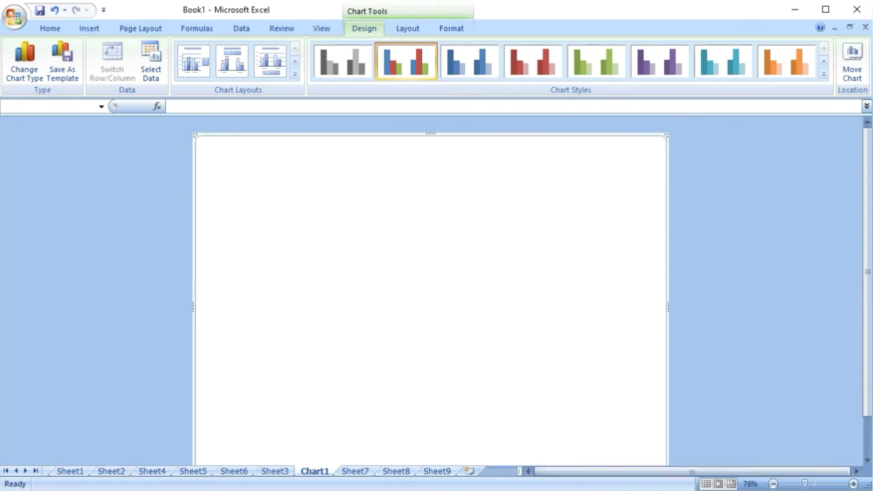
Step: Create a default column chart on its own sheet from the labels and values in columns B and C of Sheet7
key(F11)
scroll(498, 333, down, 1)
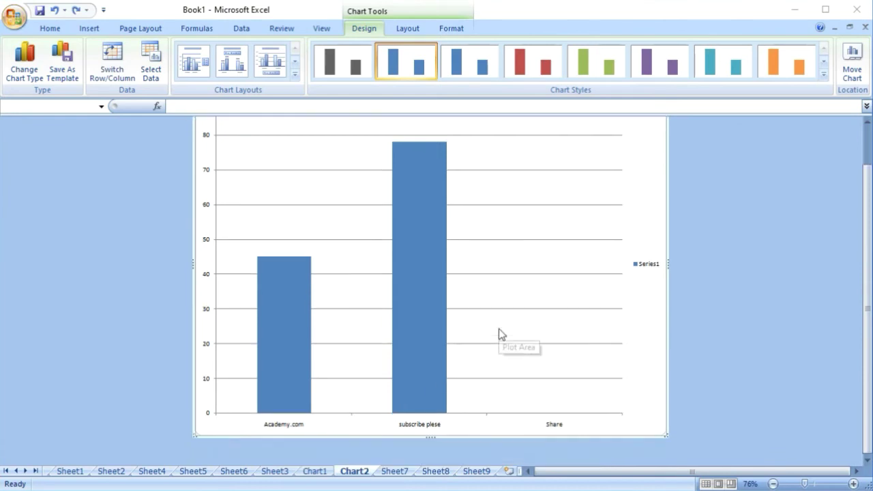
scroll(498, 333, up, 1)
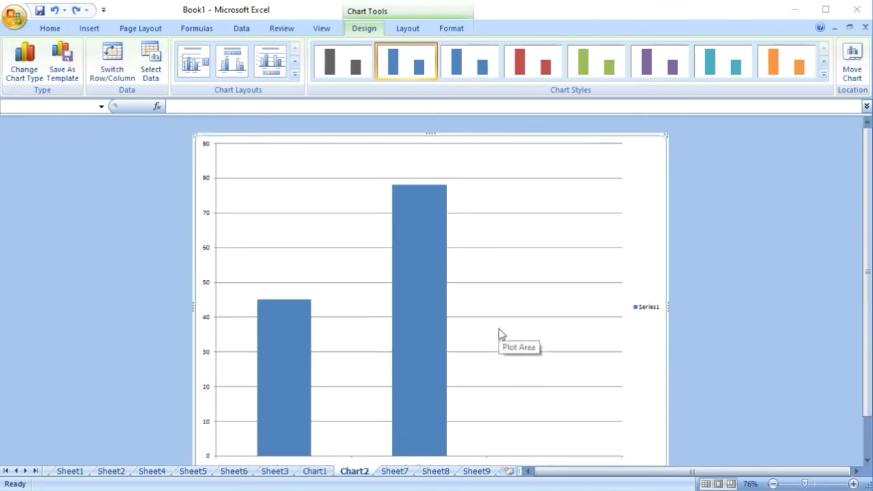
scroll(499, 333, down, 1)
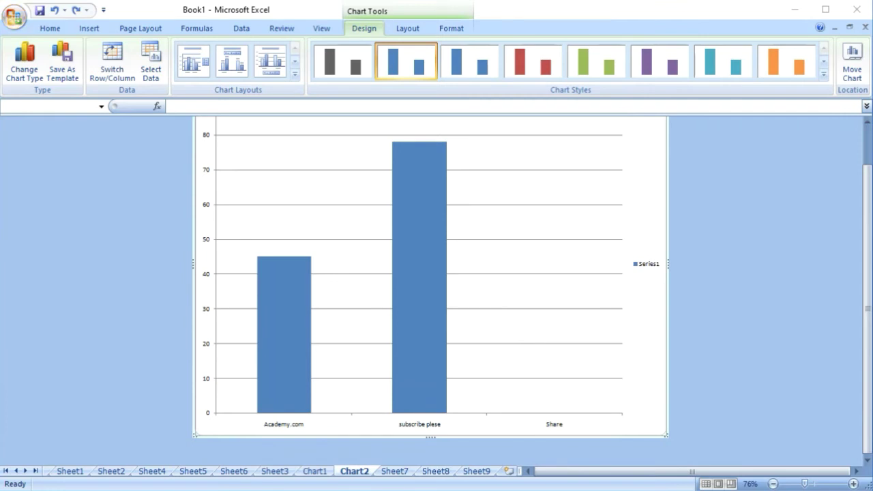
Step: Return to Sheet7 and select cell B4 containing "subscribe plese"
key(ctrl+Page_Down)
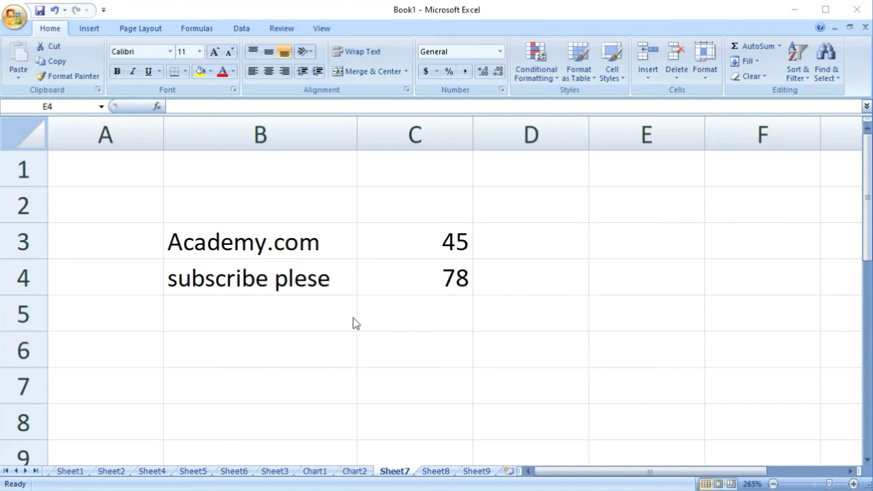
key(alt+Tab)
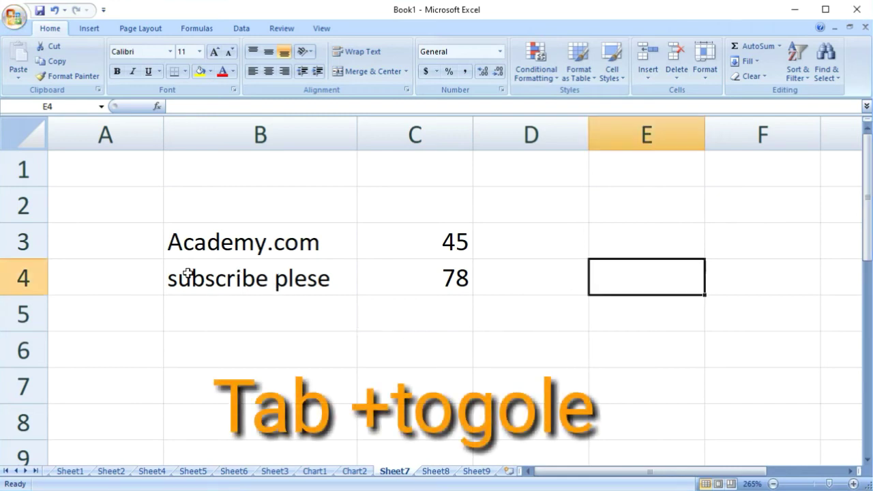
click(263, 287)
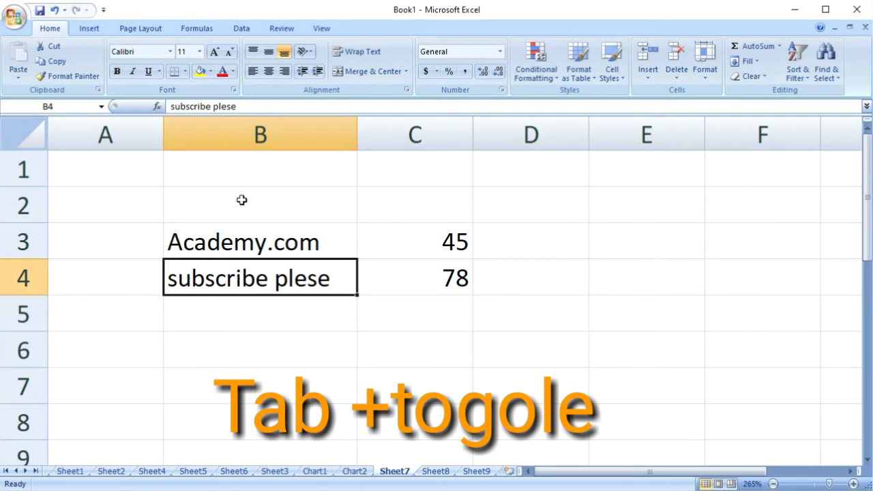
click(123, 135)
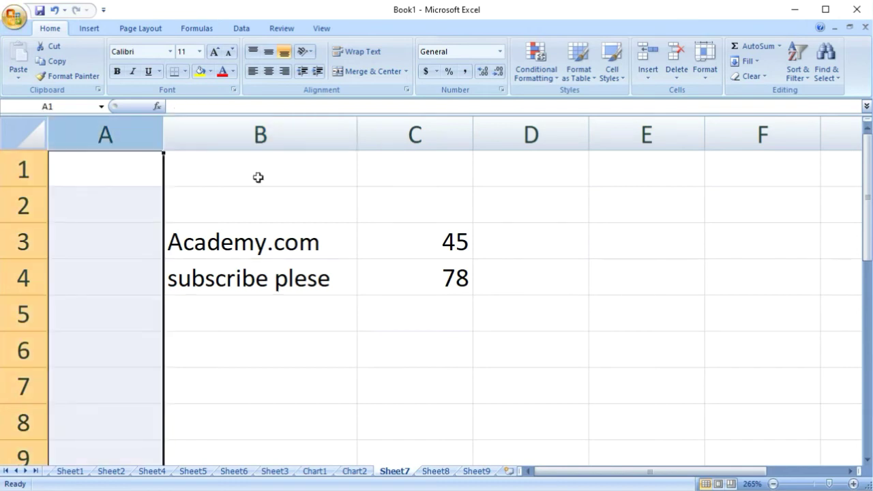
click(391, 329)
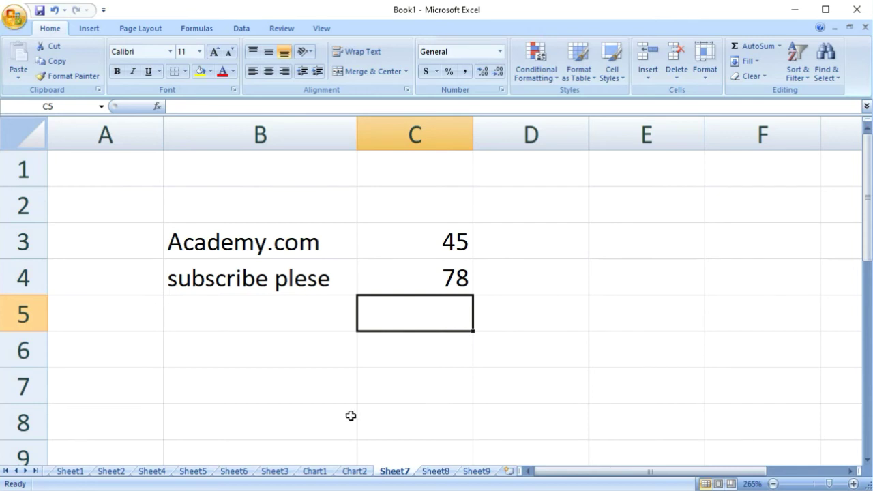
click(215, 279)
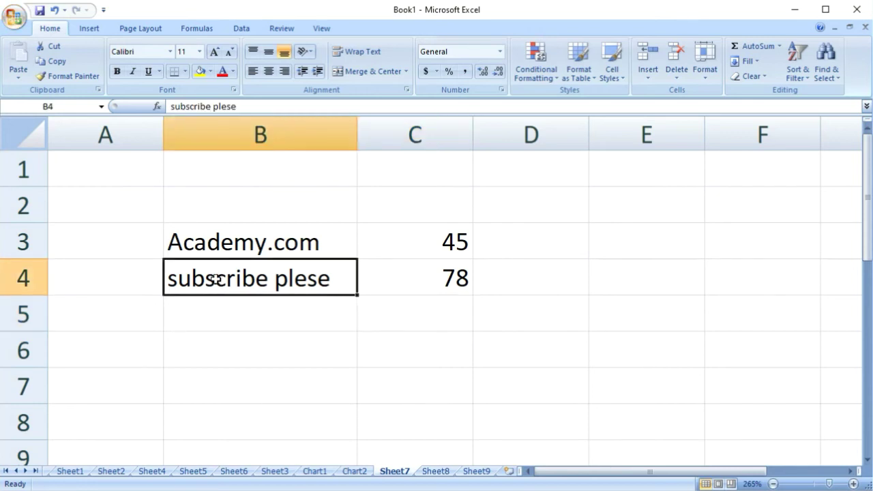
Step: Switch Sheet7 repeatedly between formula display and normal value display with cell B4 selected
key(ctrl+grave)
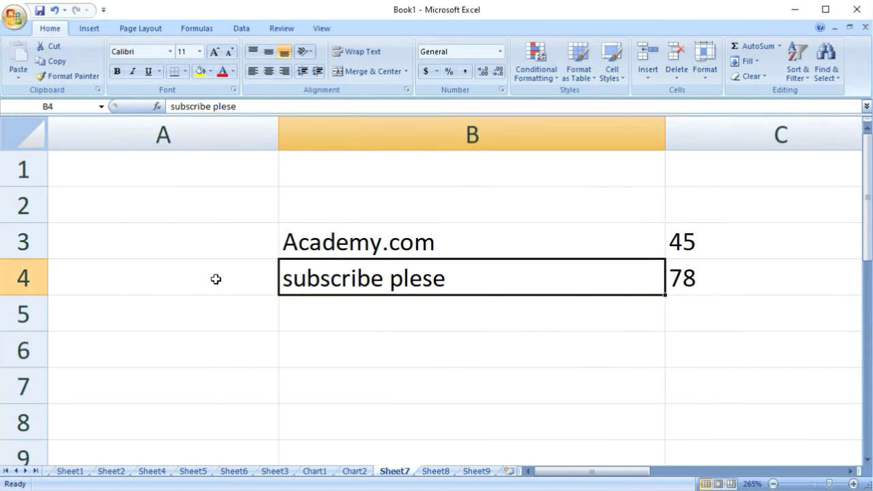
key(ctrl+grave)
key(ctrl+grave)
key(ctrl+grave)
key(ctrl+grave)
key(ctrl+grave)
key(ctrl+grave)
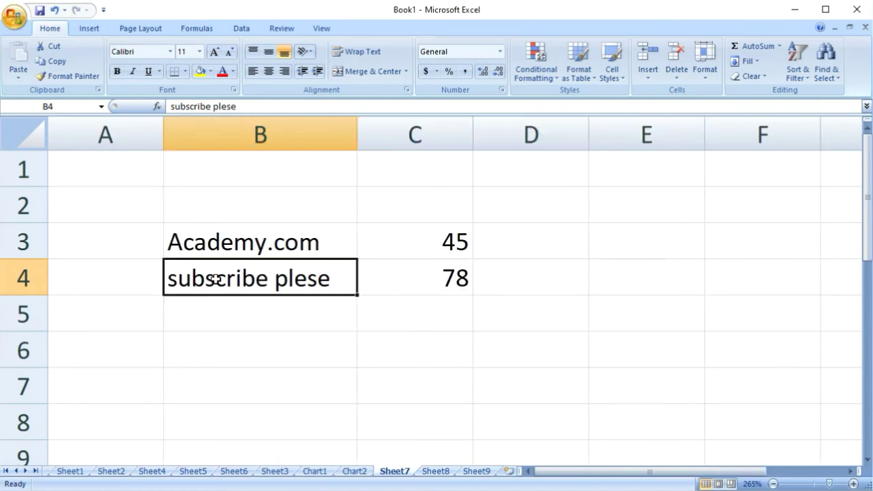
key(ctrl+grave)
Step: Select cell C4 and switch formula display on and off again, ending in the normal value display
click(420, 286)
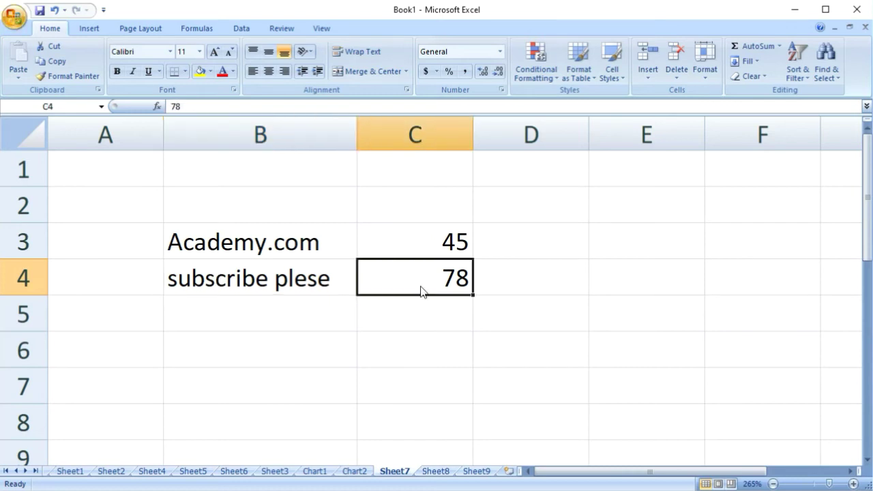
key(ctrl+grave)
key(ctrl+grave)
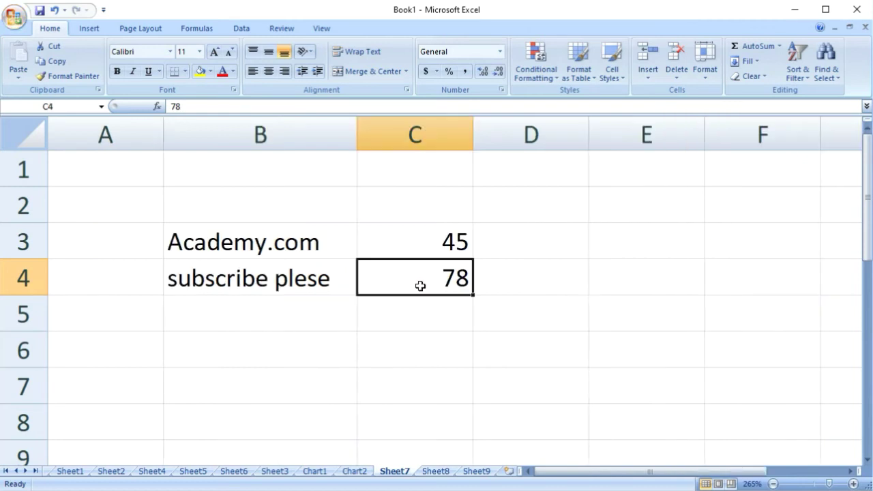
key(ctrl+grave)
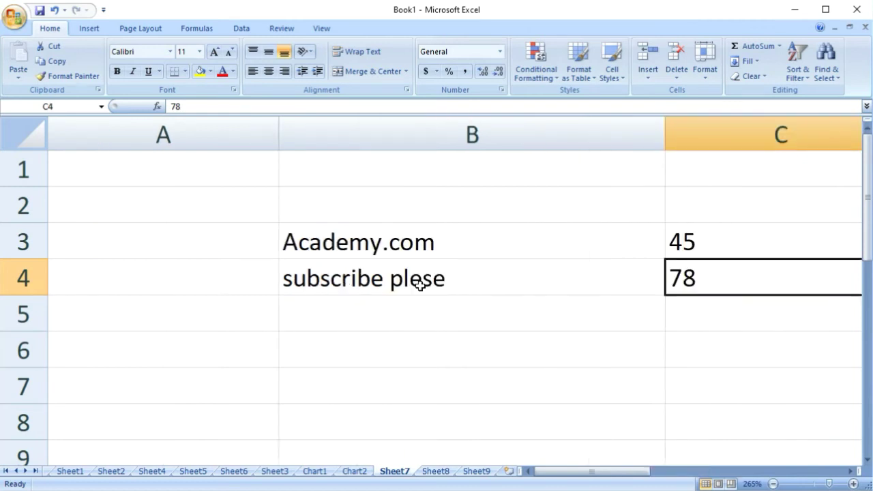
key(ctrl+grave)
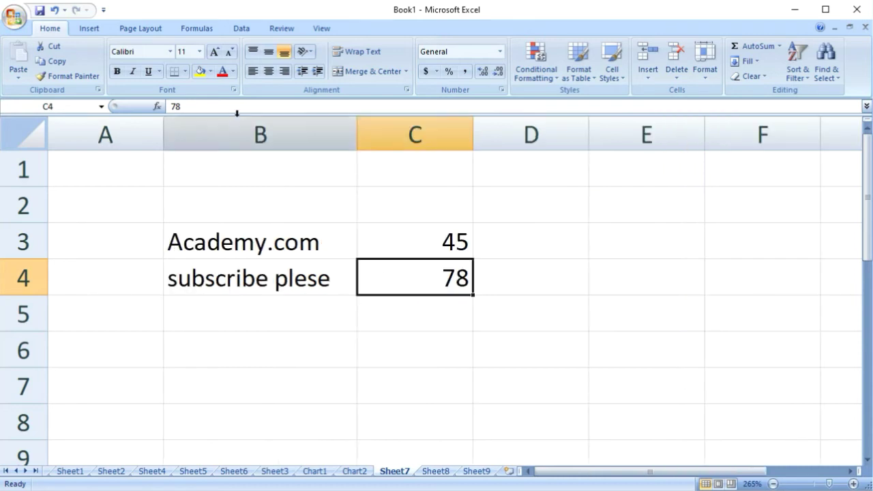
click(382, 490)
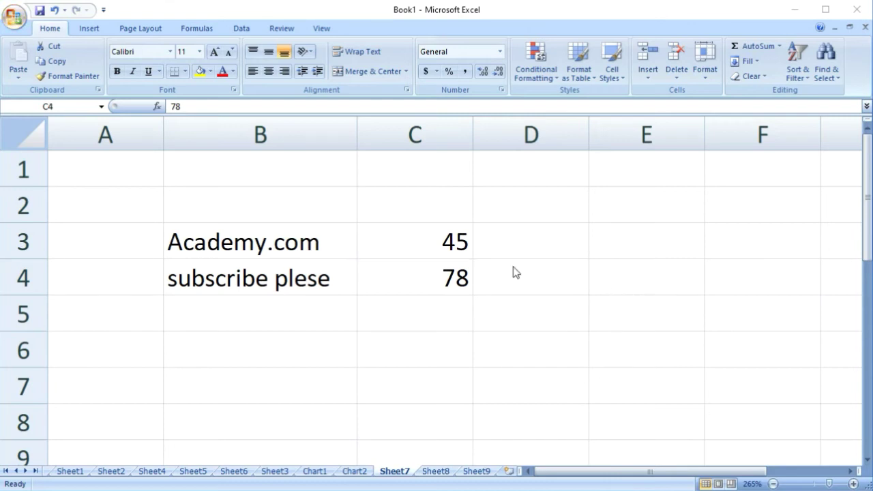
click(553, 286)
click(561, 232)
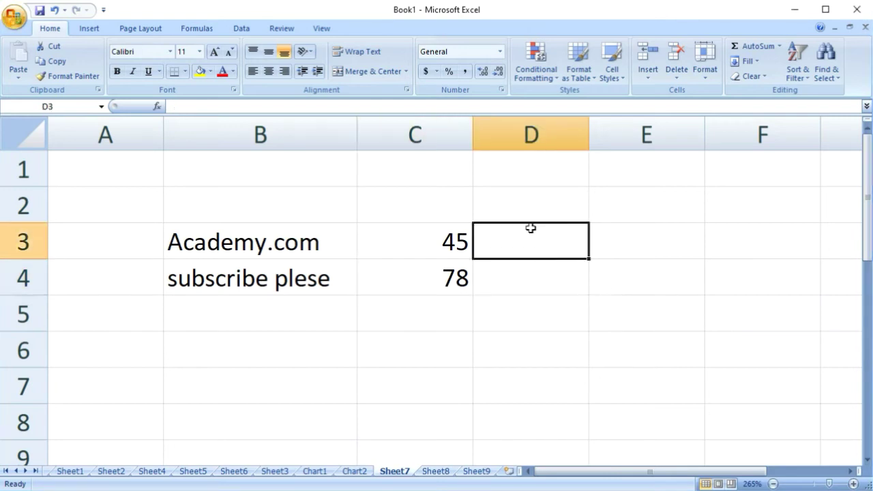
click(448, 218)
click(592, 262)
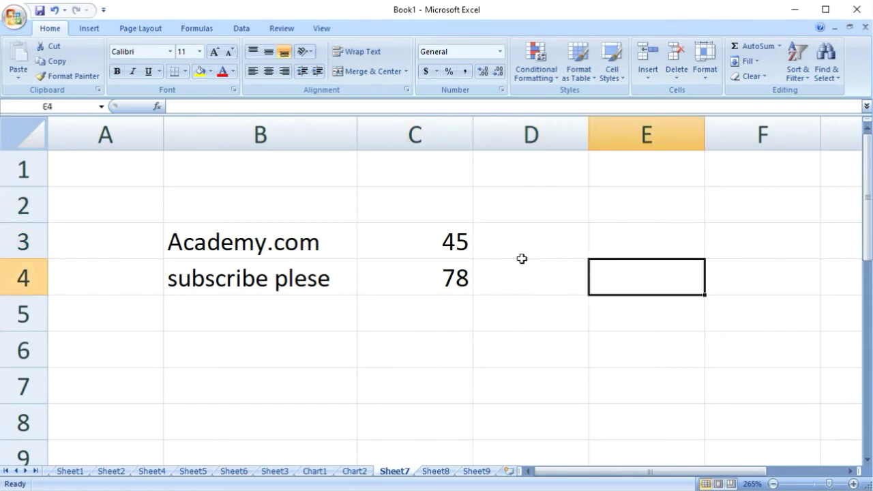
click(522, 244)
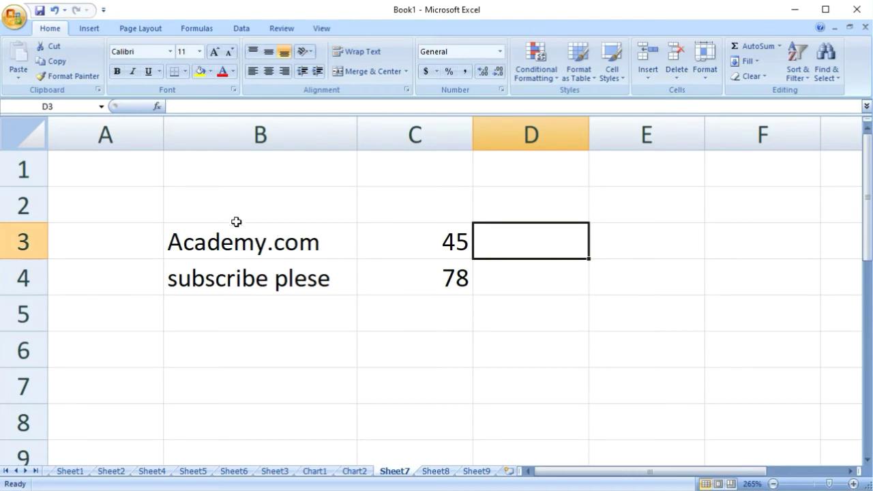
Step: Turn on AutoFilter for the label and value data within the range B2:C5 on Sheet7
drag(203, 213, 410, 315)
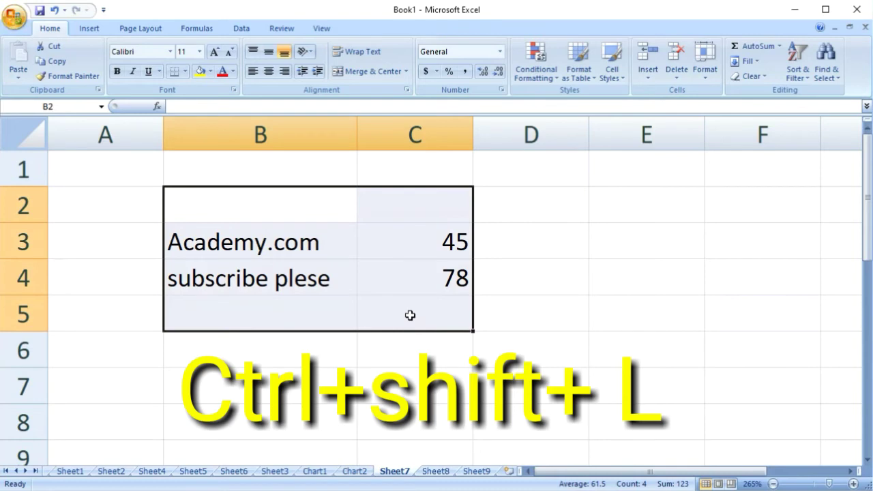
key(ctrl+shift+l)
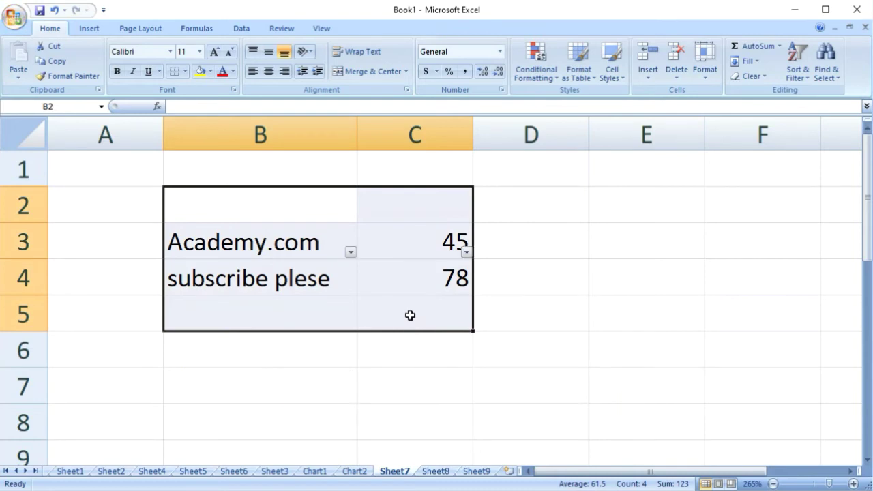
click(552, 228)
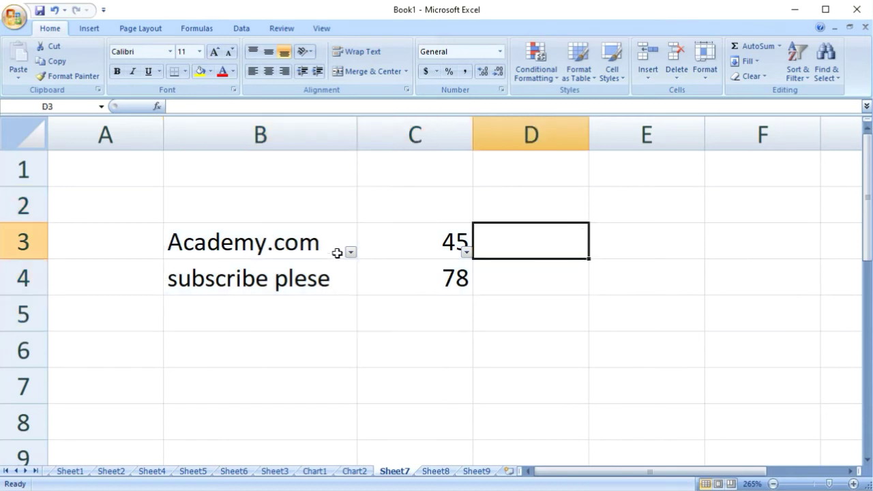
Step: Examine the sort and filter options offered for the Academy.com column and for the number column
click(350, 252)
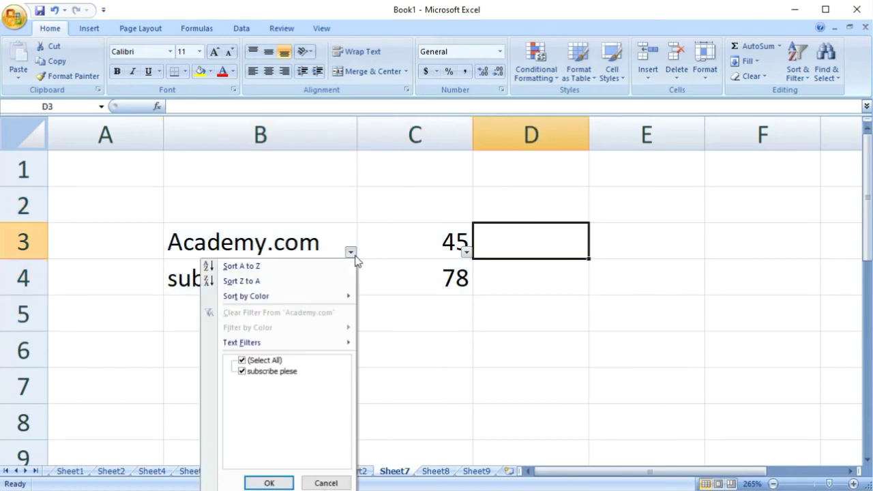
click(580, 314)
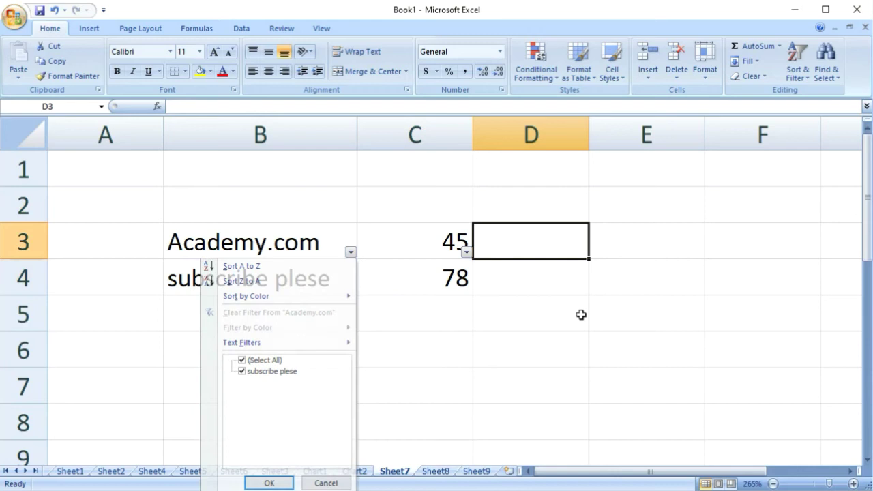
click(467, 252)
click(569, 280)
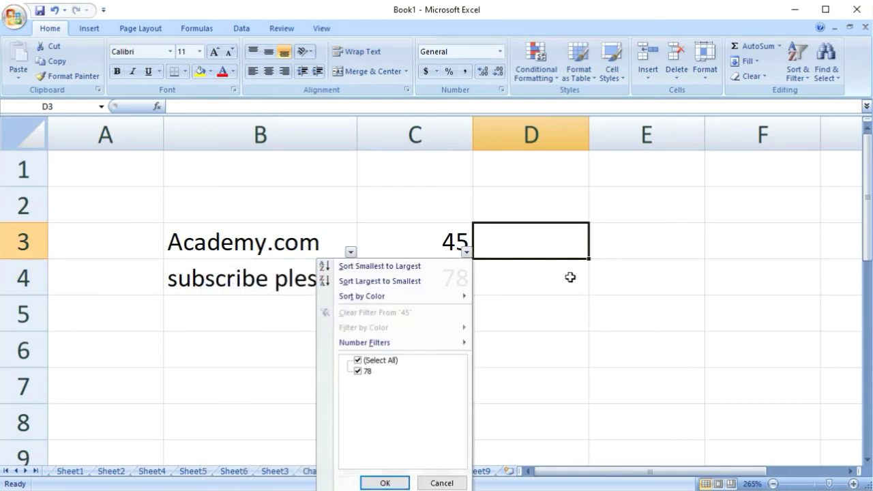
click(562, 315)
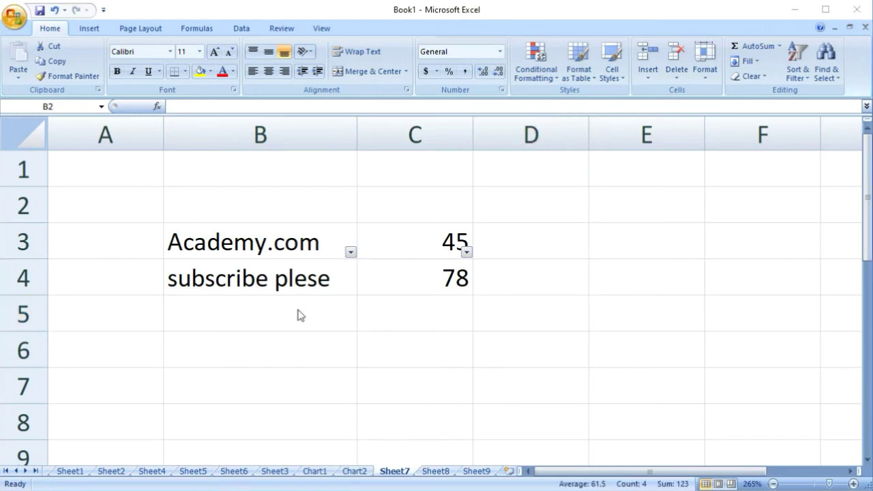
Step: Turn AutoFilter off again for the data in columns B and C
click(196, 208)
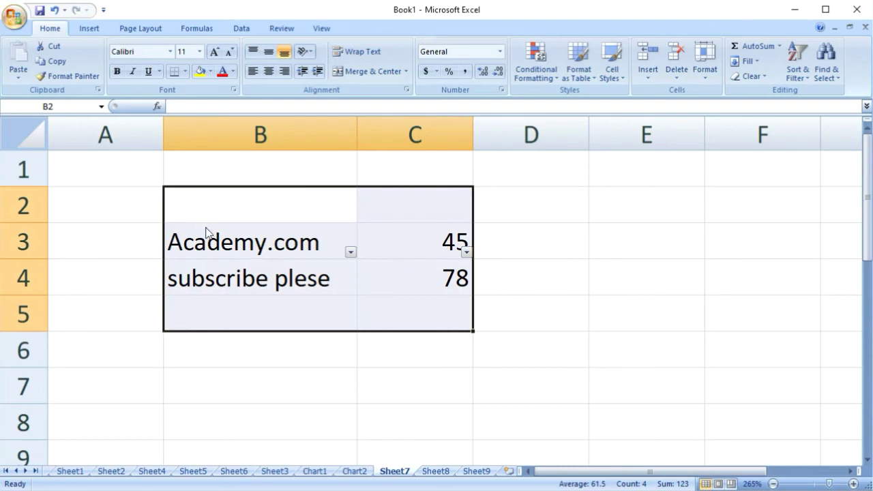
click(562, 256)
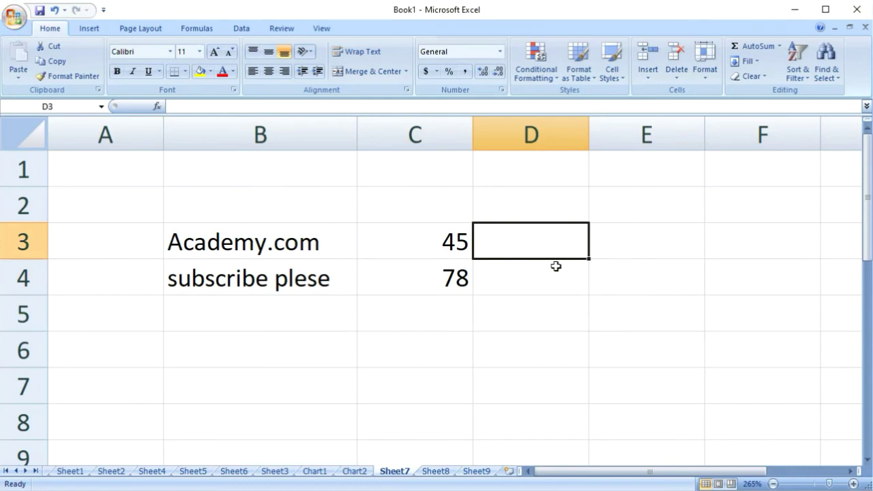
click(607, 298)
click(349, 205)
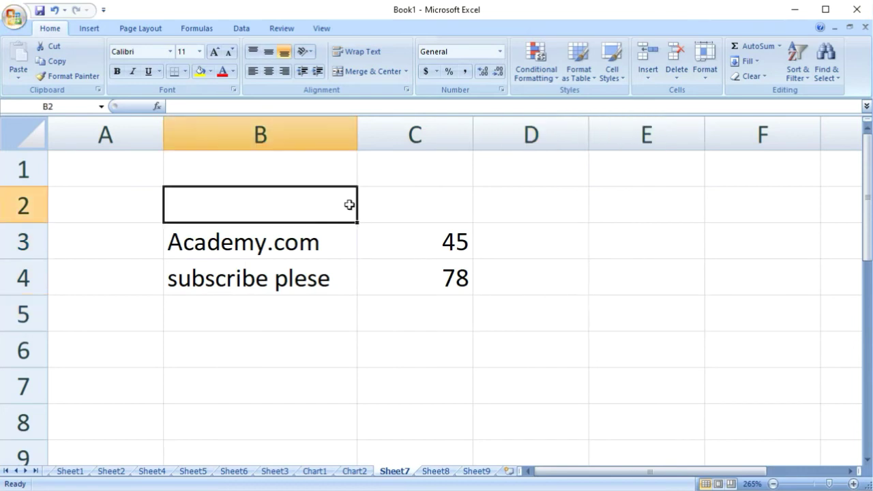
click(89, 28)
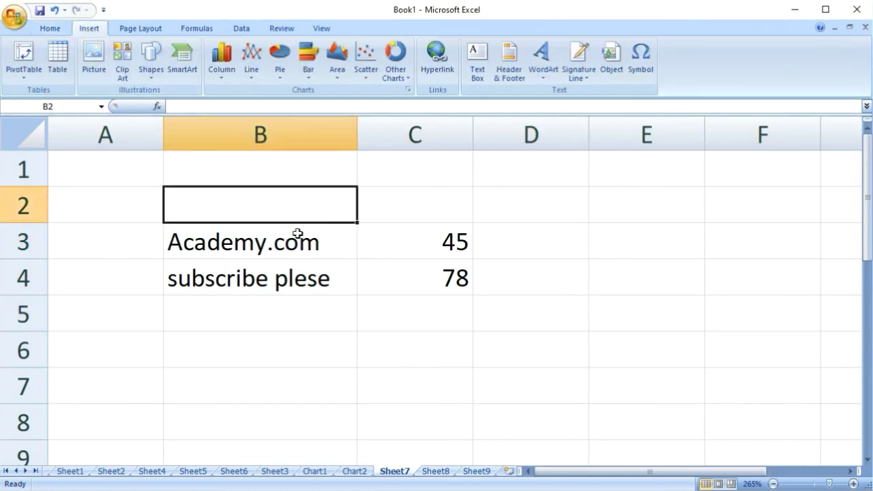
click(534, 237)
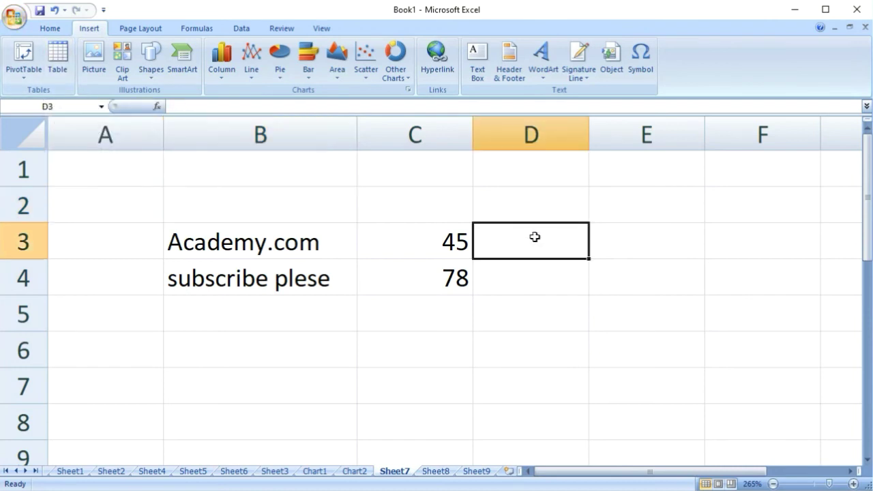
click(308, 205)
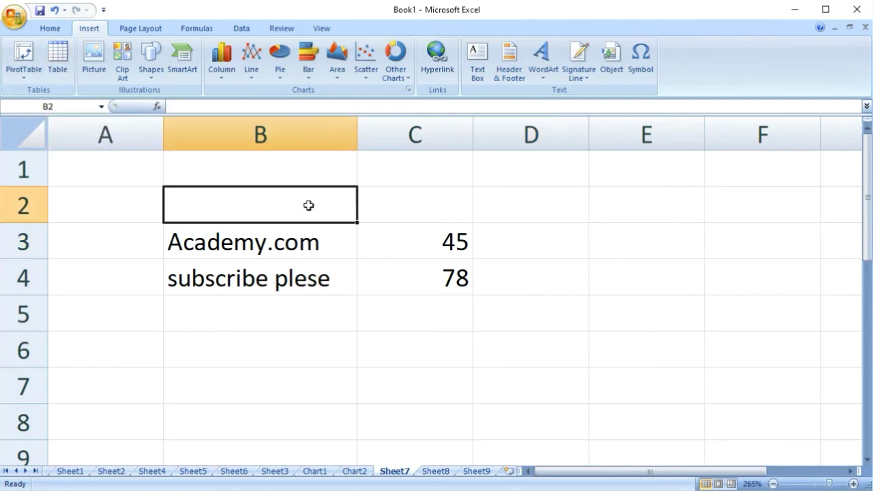
click(574, 252)
click(191, 209)
drag(167, 212, 382, 286)
click(468, 319)
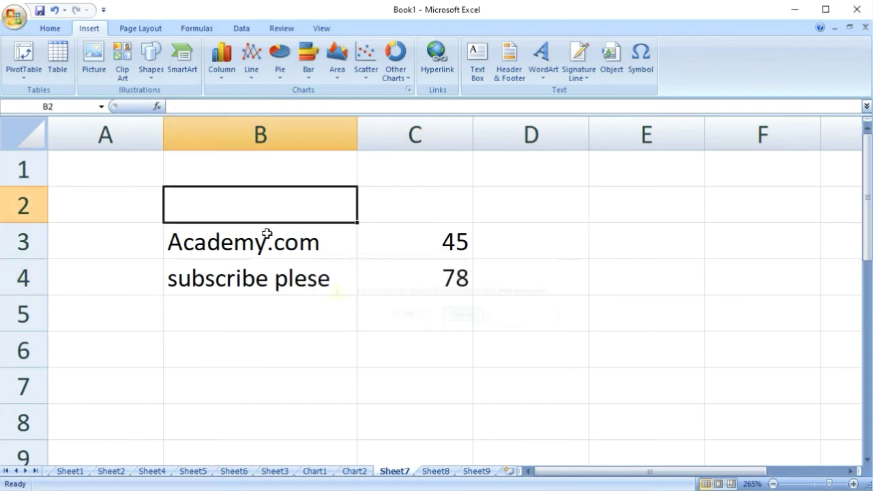
Step: Convert the range B2:C5 into a table with the option "My table has headers" enabled
drag(221, 206, 446, 301)
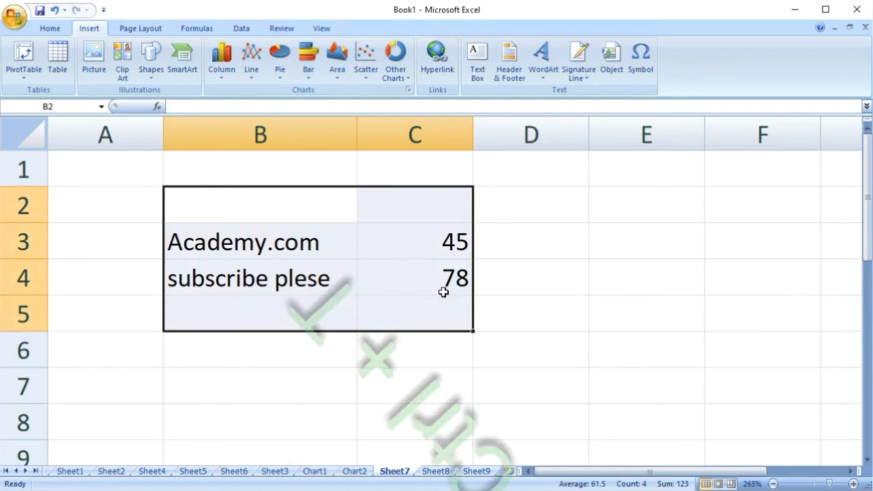
key(ctrl+t)
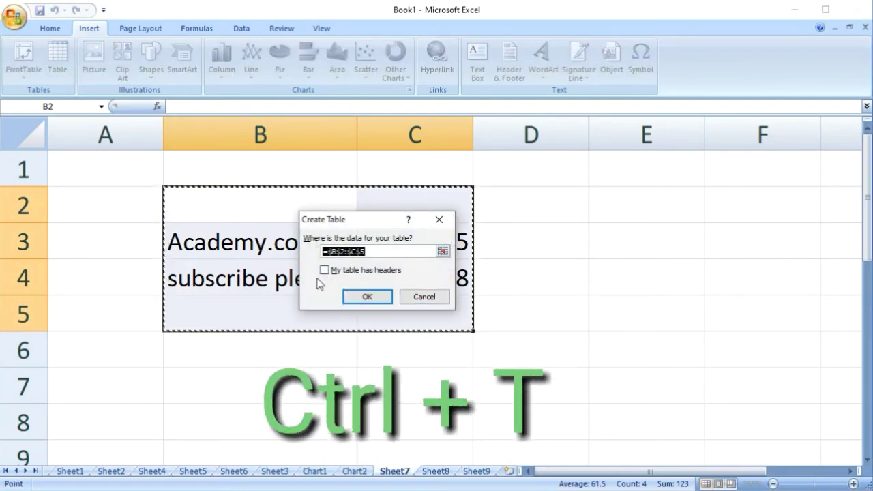
click(327, 271)
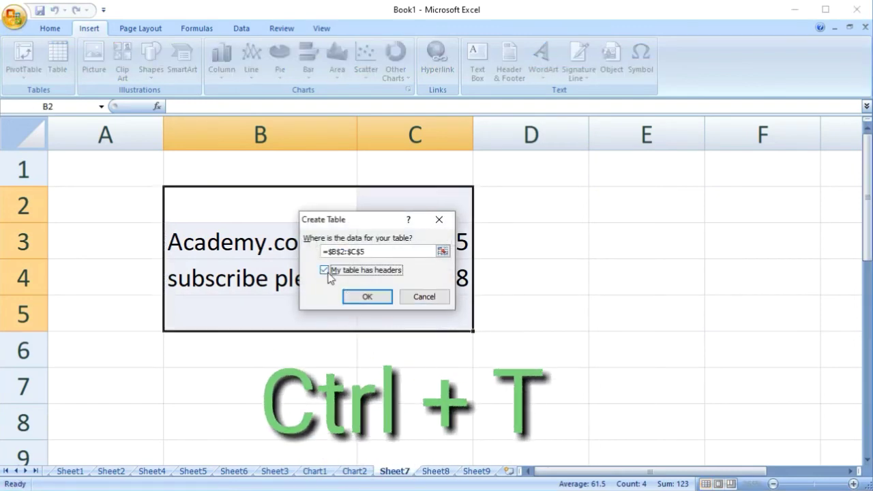
click(365, 300)
click(659, 271)
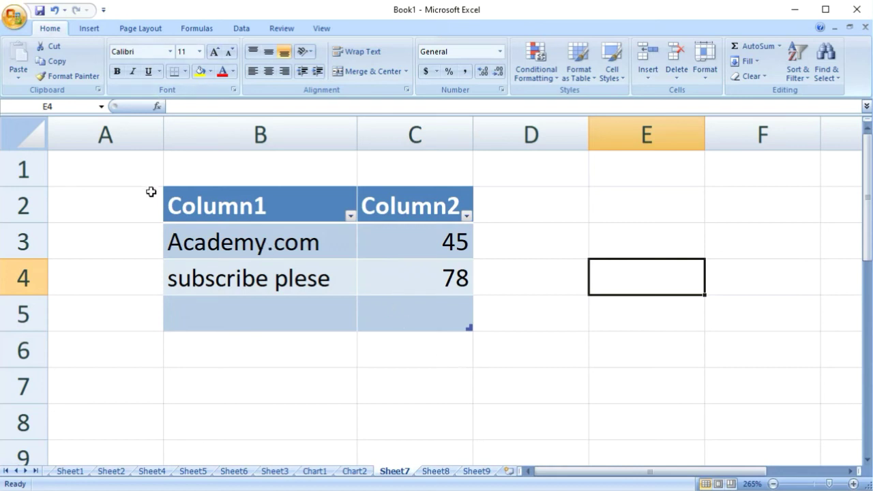
Step: Undo the table creation on B2:C5 and select cell D5
key(ctrl+z)
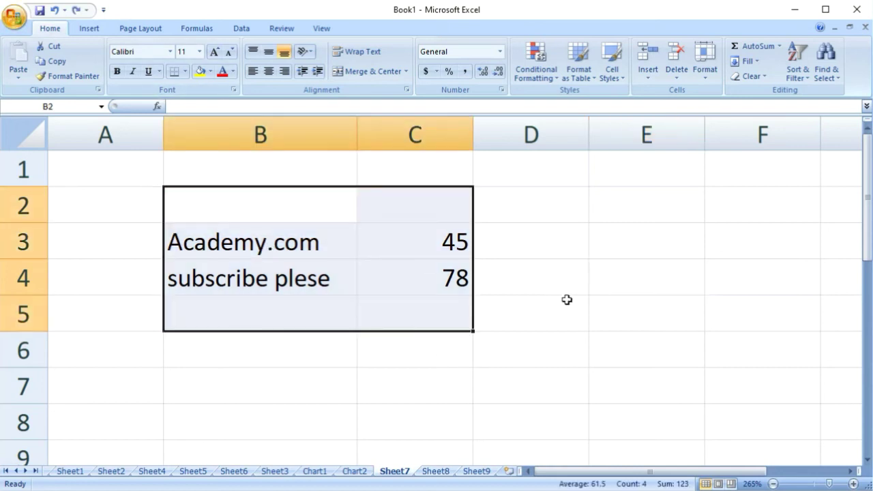
click(537, 323)
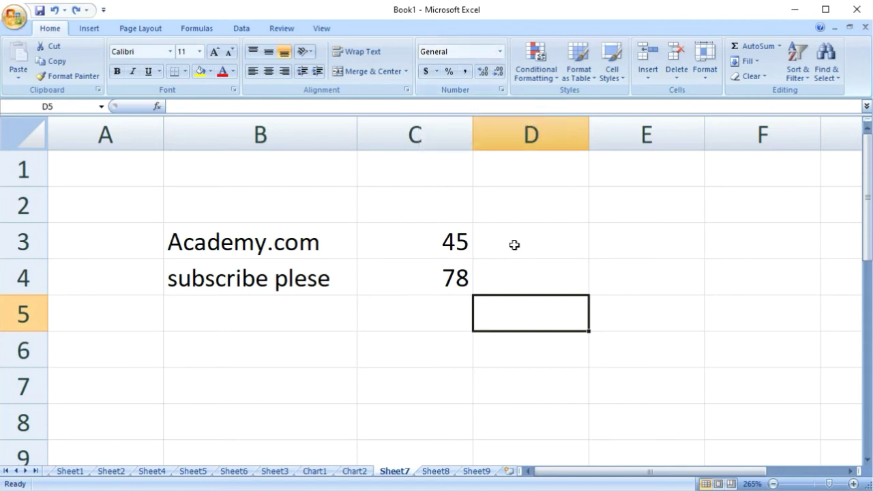
Step: Examine the Number, Alignment and Font settings in Format Cells for cell D4, and leave them without applying anything
click(513, 280)
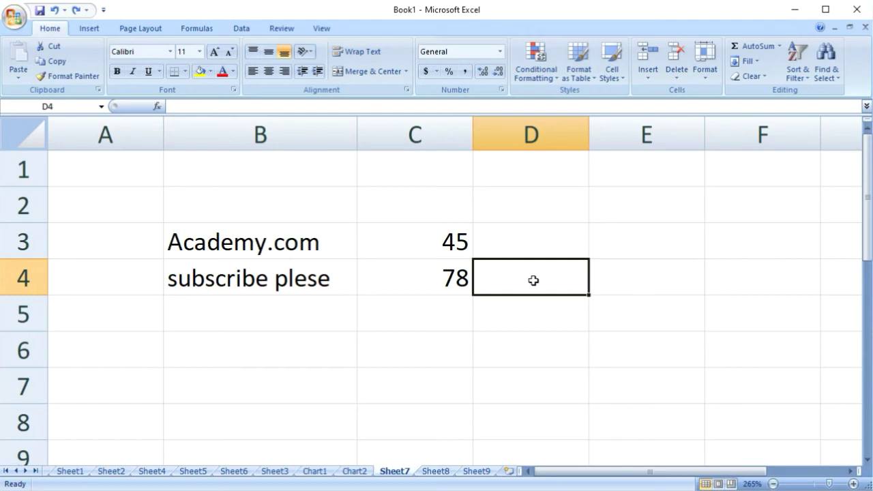
key(ctrl+1)
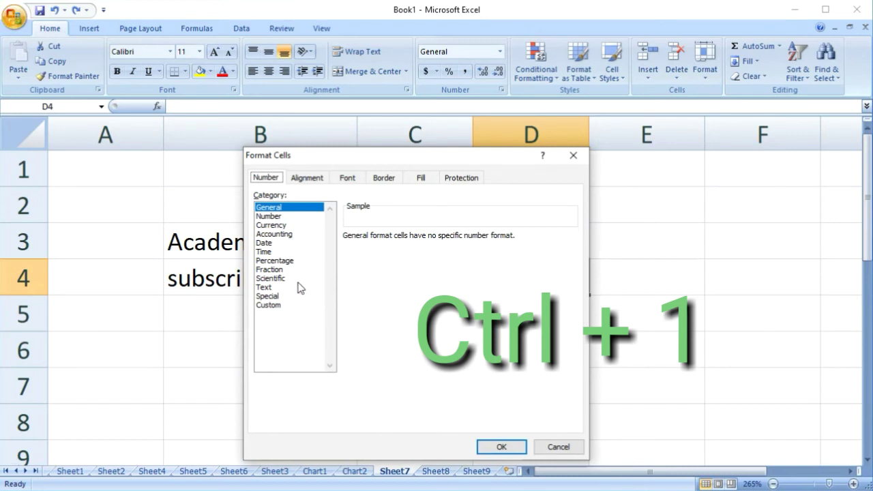
click(314, 178)
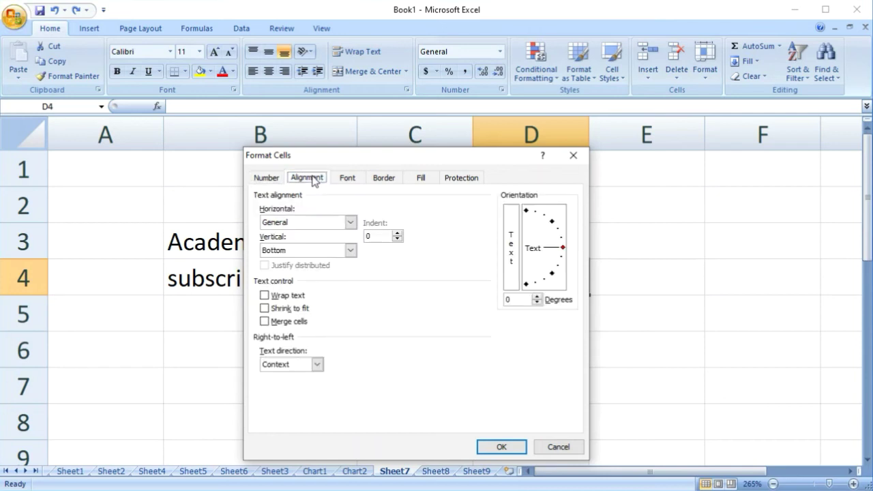
click(348, 182)
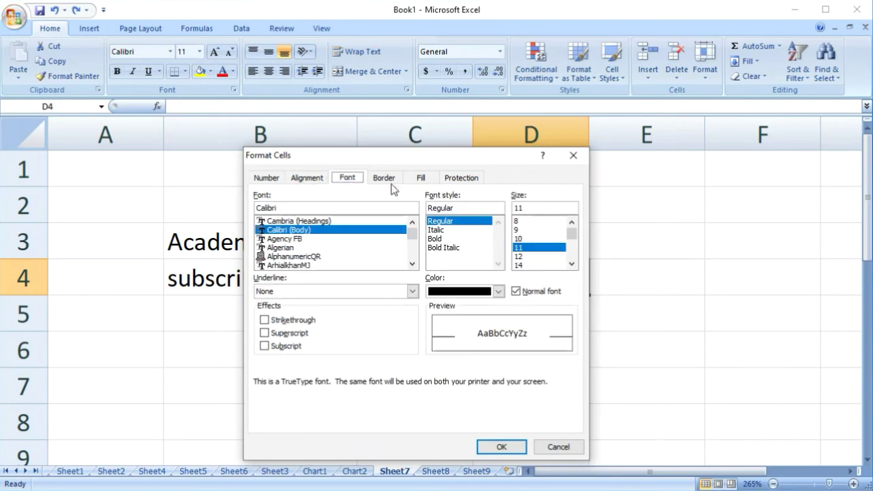
click(573, 155)
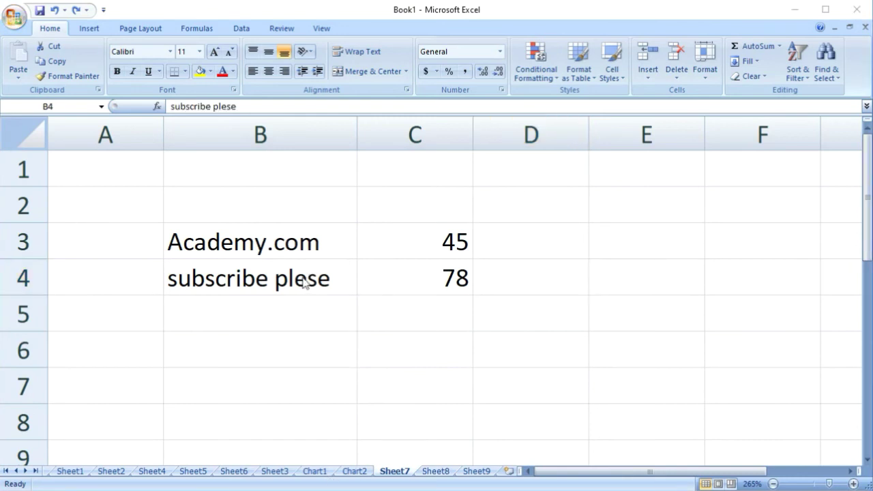
click(276, 280)
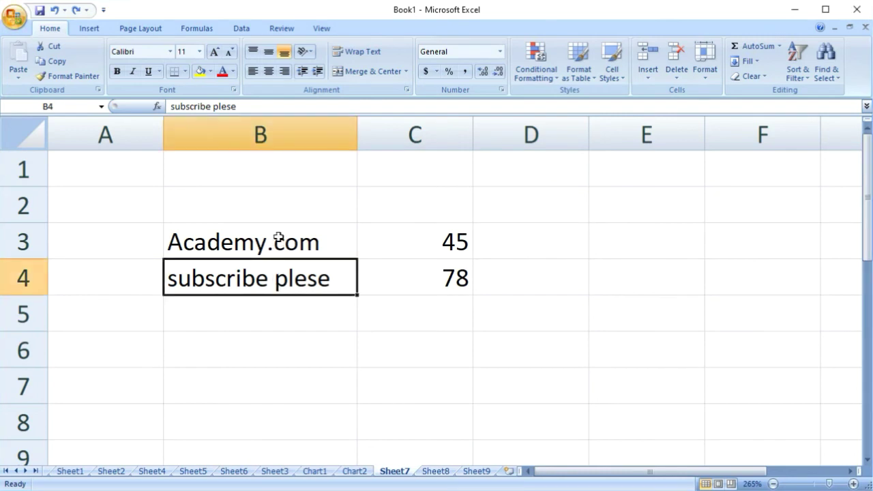
click(277, 238)
click(277, 286)
click(131, 135)
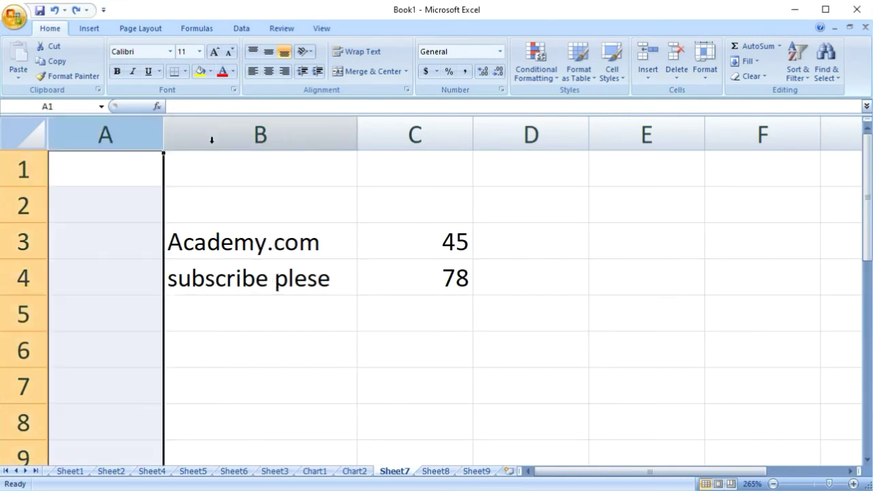
click(210, 136)
click(432, 136)
click(593, 160)
click(455, 165)
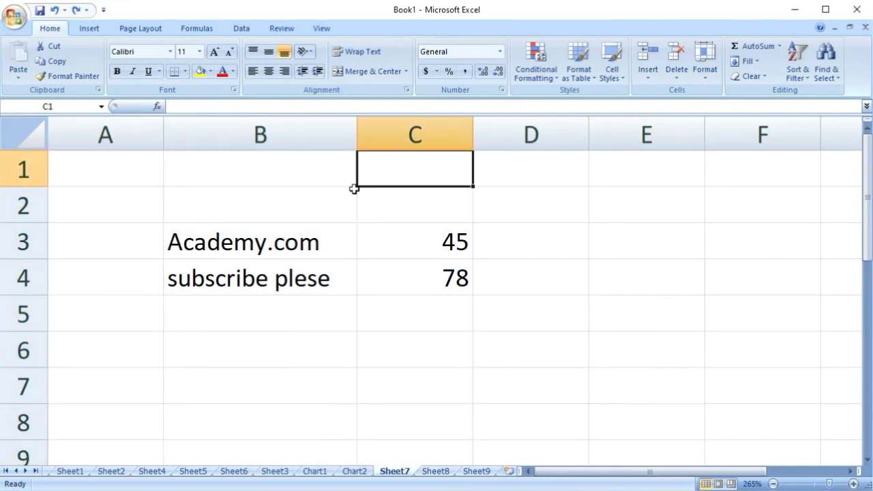
Step: Select column B, look at its Hide and Unhide commands without applying them, and return to cell B3
click(285, 142)
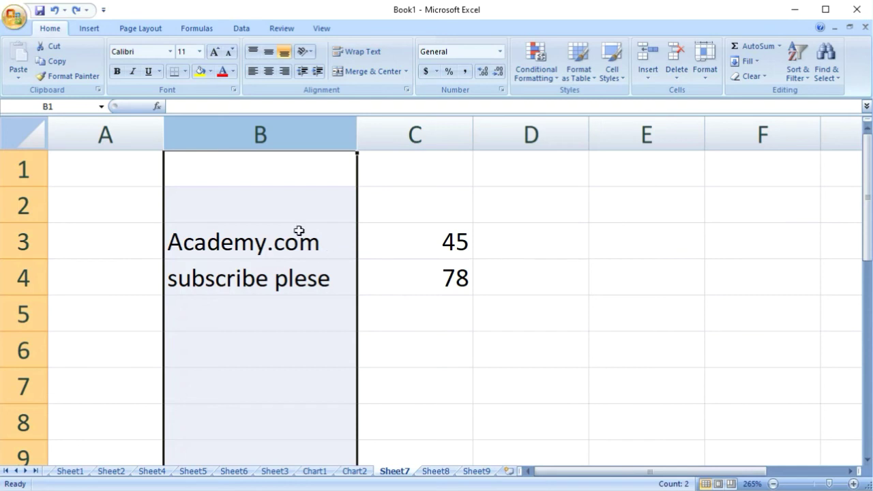
right_click(298, 206)
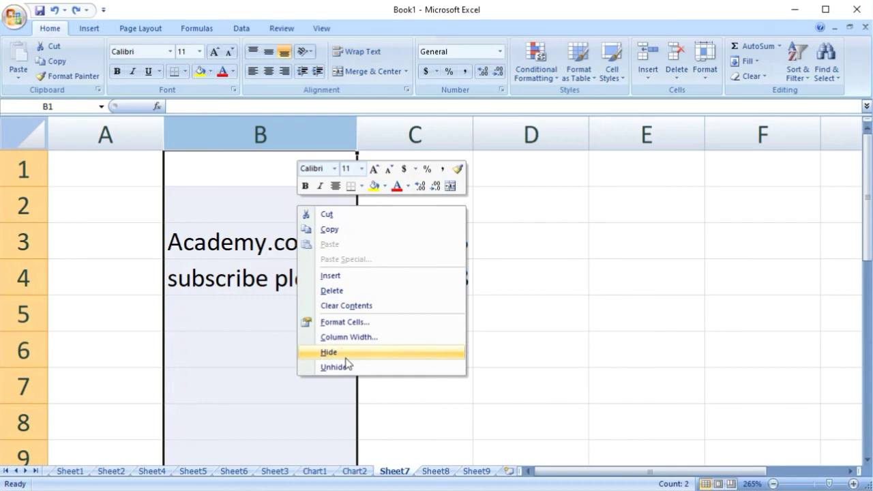
click(248, 328)
click(261, 239)
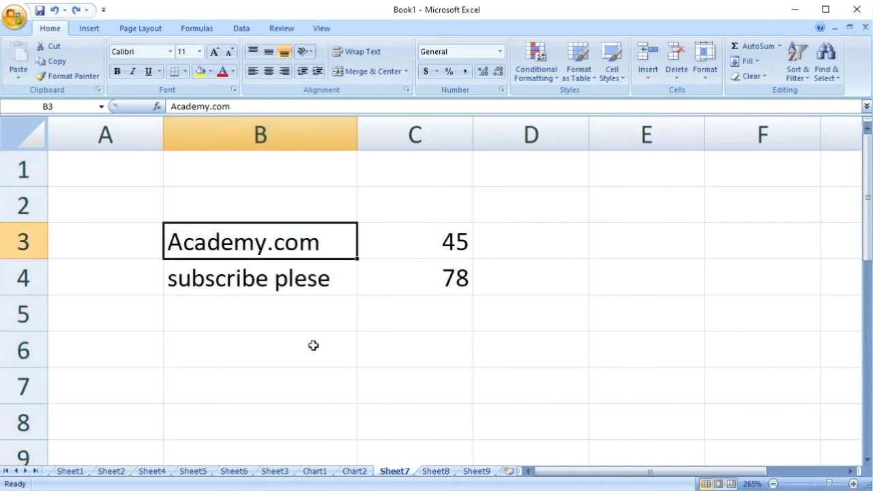
Step: Hide column B from cell B4 containing "subscribe plese"
click(231, 280)
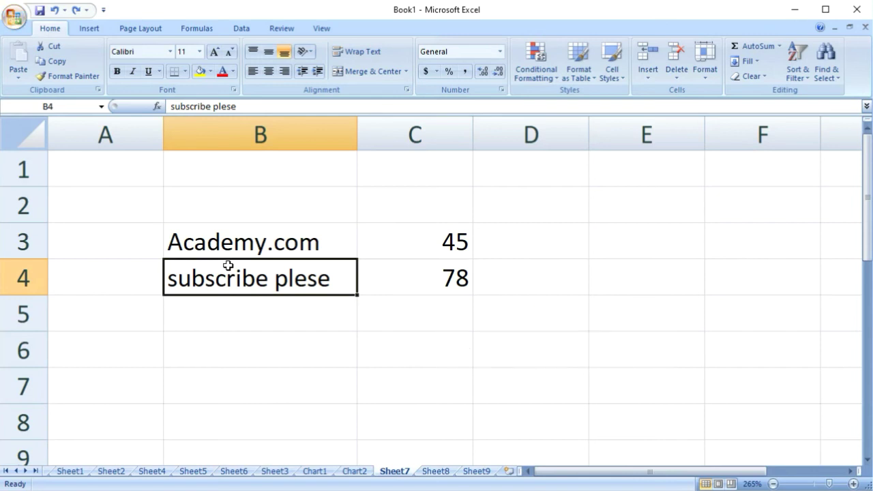
key(ctrl+0)
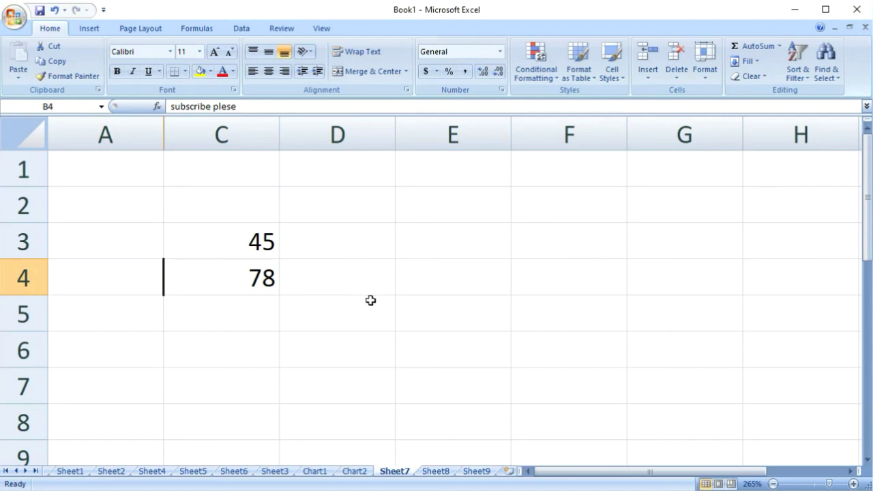
scroll(370, 300, down, 1)
scroll(370, 300, up, 1)
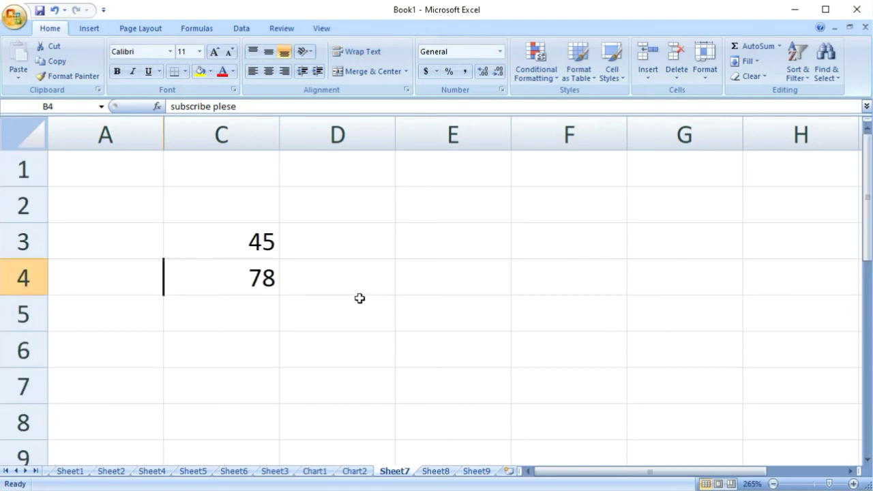
Step: Hide row 5 from the empty cell C5
click(190, 318)
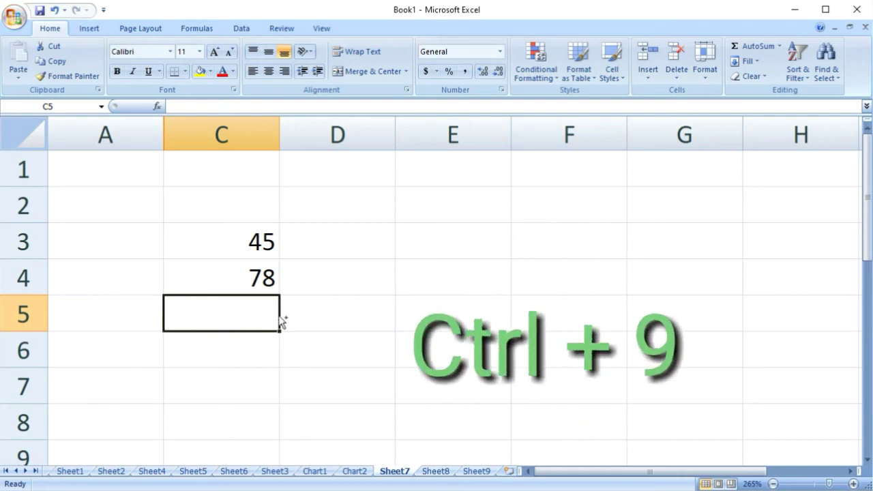
key(ctrl+9)
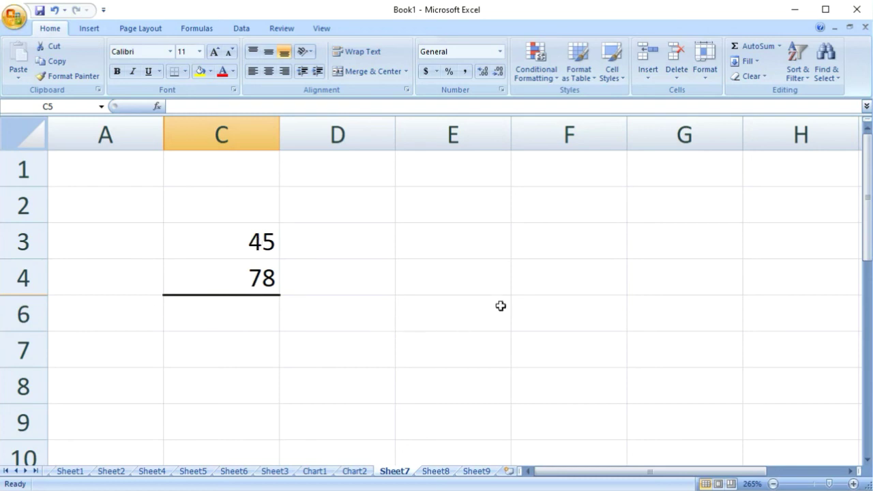
click(532, 305)
click(440, 234)
click(545, 317)
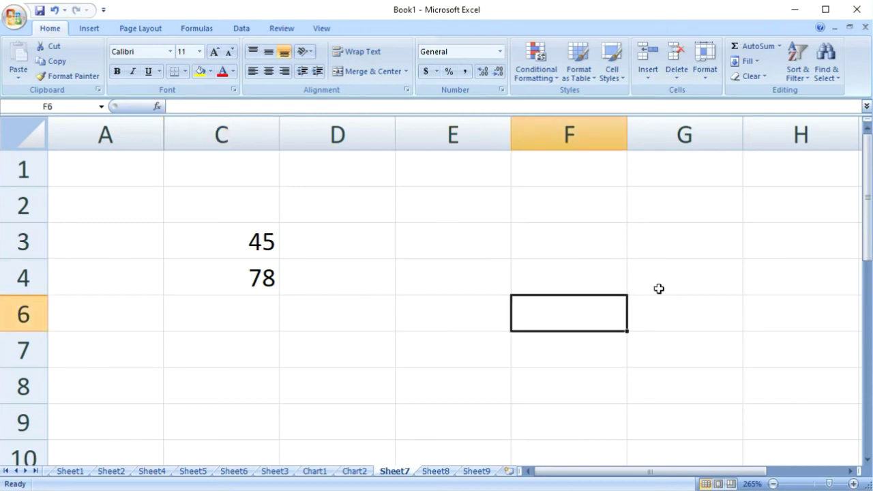
click(658, 289)
click(477, 252)
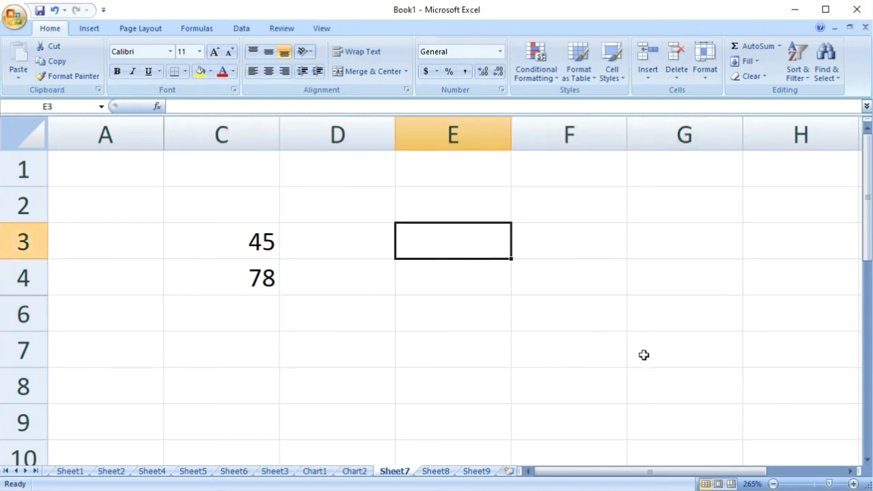
click(545, 323)
click(348, 316)
click(585, 234)
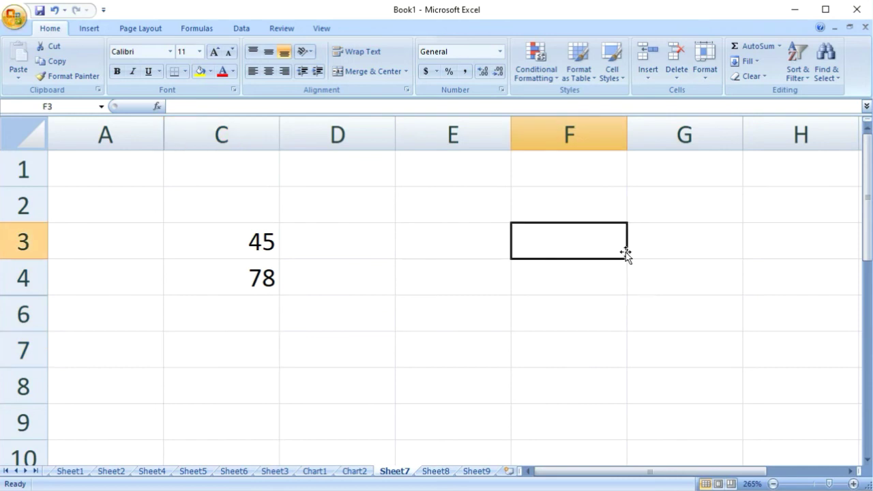
click(429, 209)
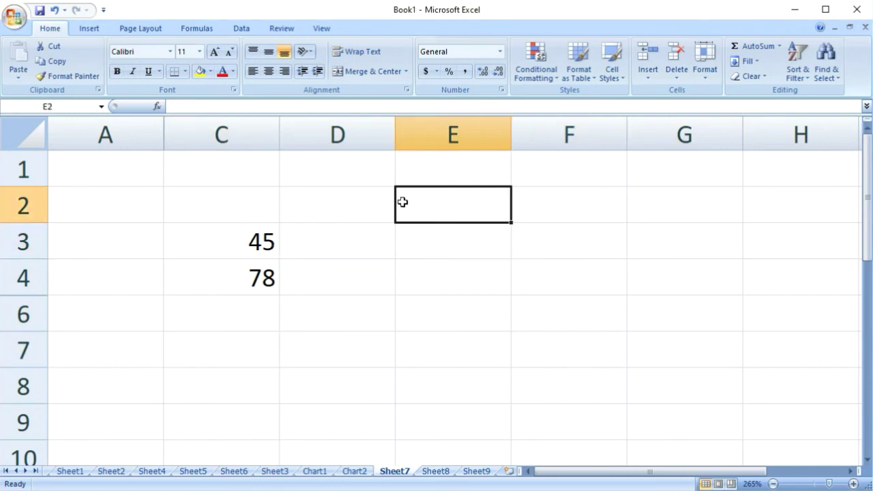
click(347, 195)
click(525, 292)
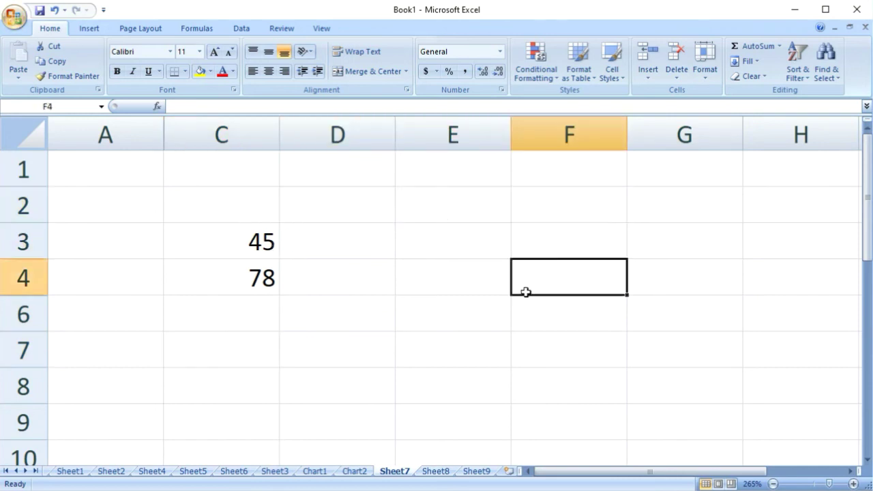
click(663, 213)
click(580, 207)
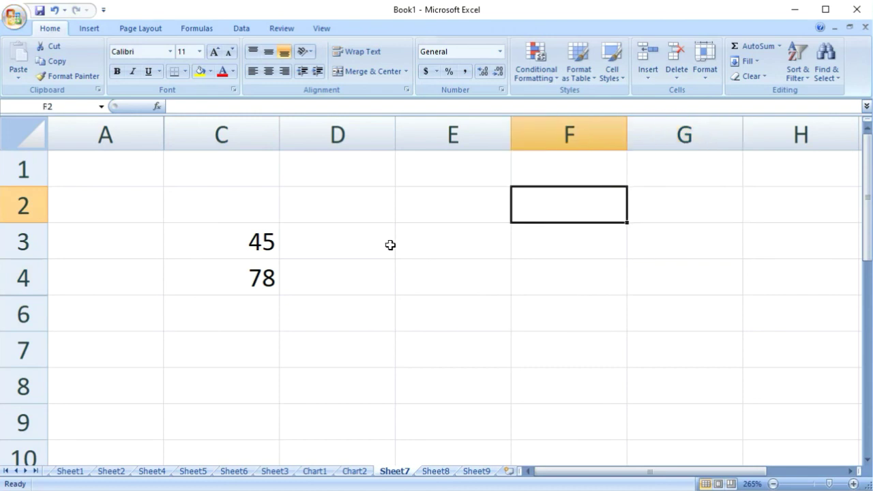
click(442, 203)
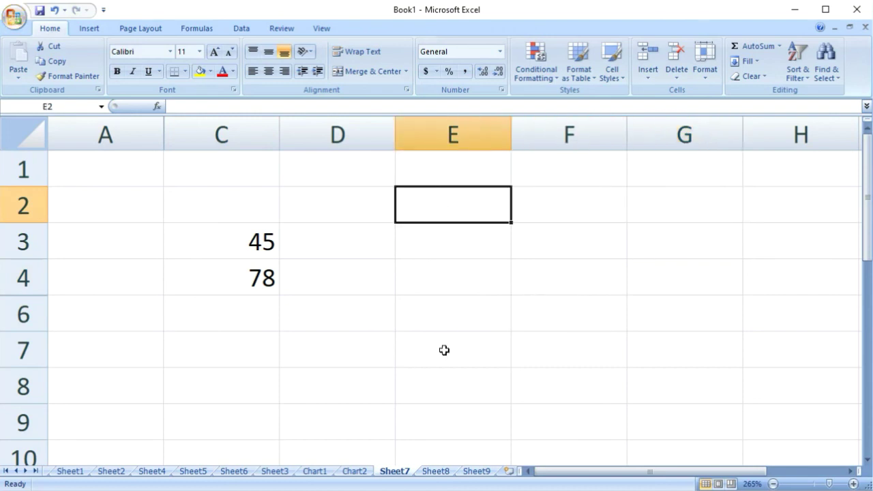
Step: Select only the visible cells of the sheet, starting from cell D6
click(335, 323)
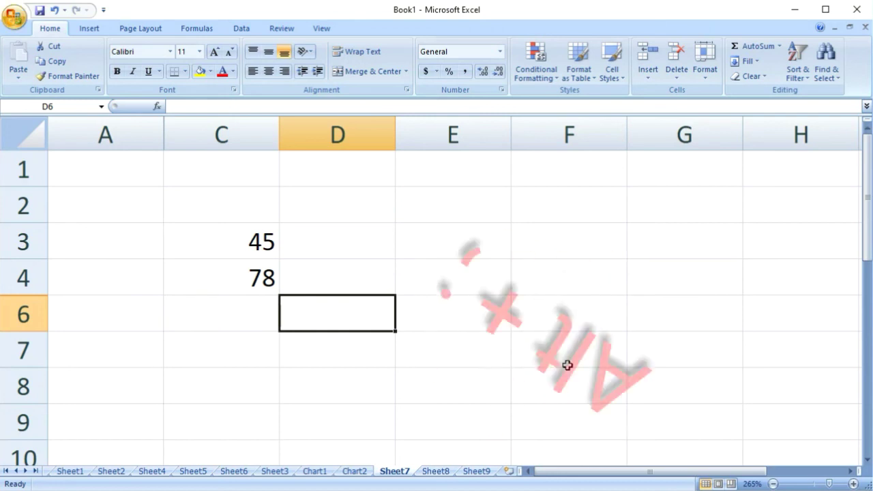
key(alt+semicolon)
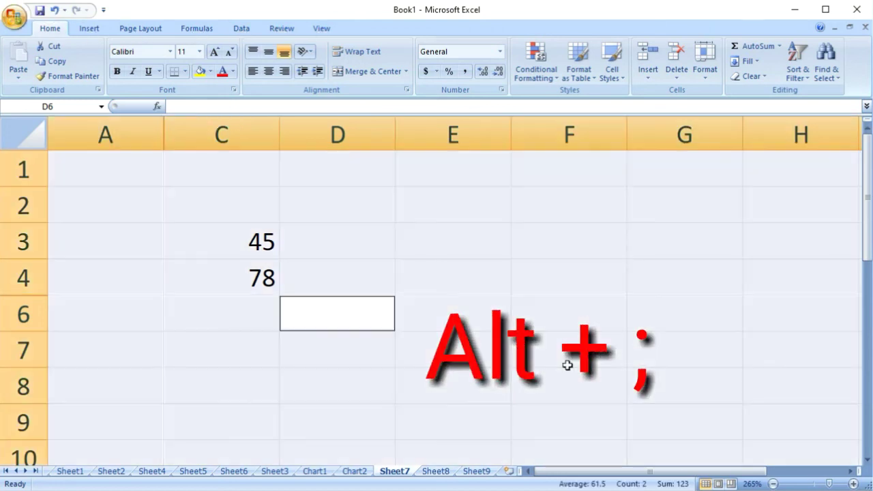